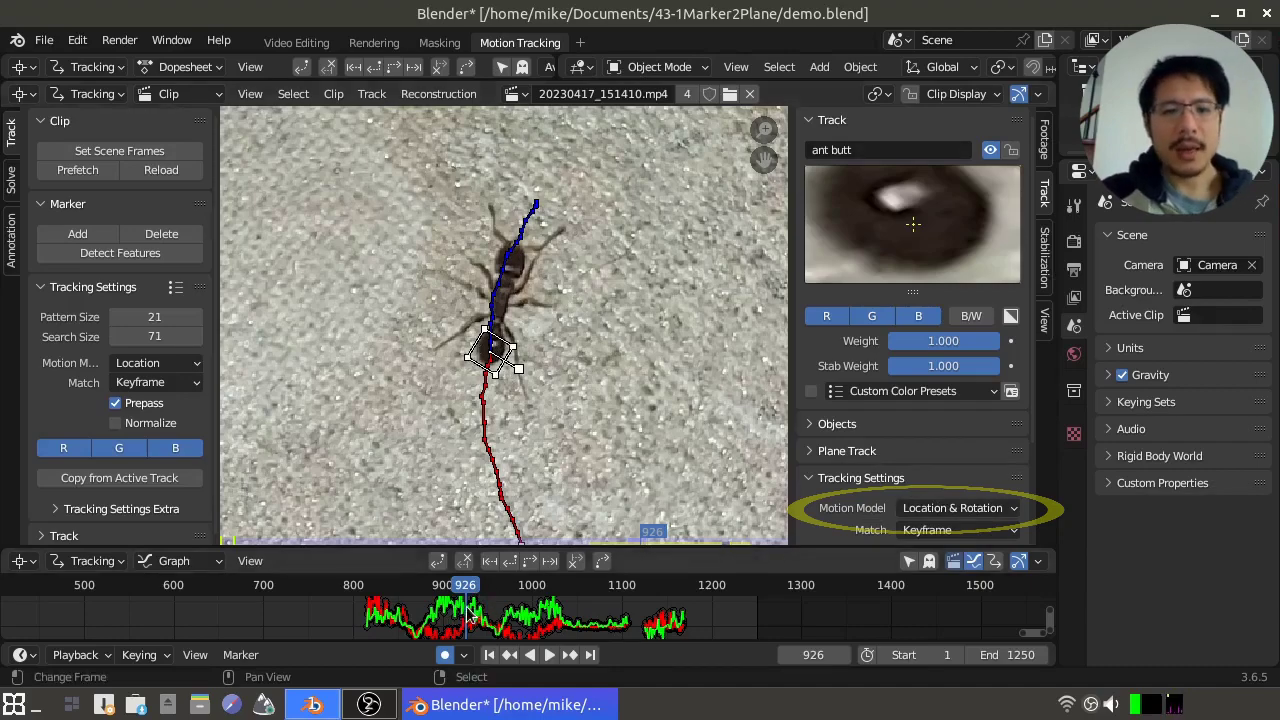
drag(464, 614, 472, 612)
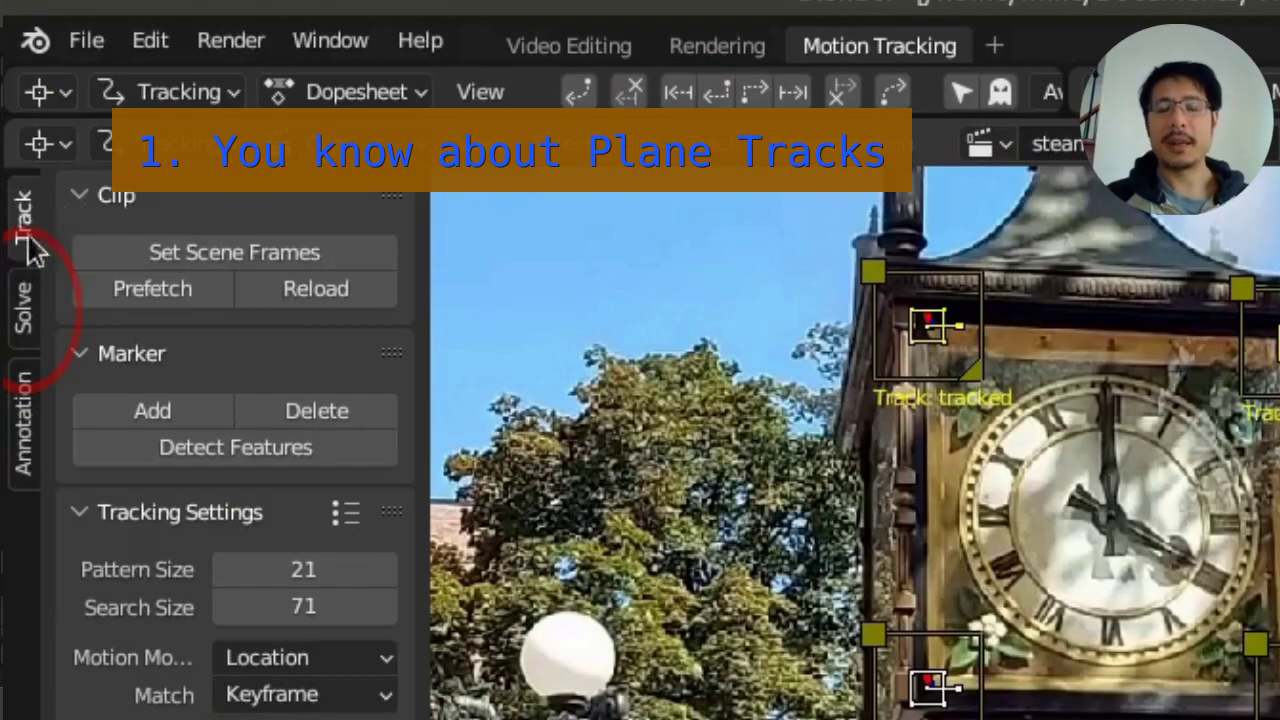
- Create a plane track from the tracked markers around the clock face
click(30, 308)
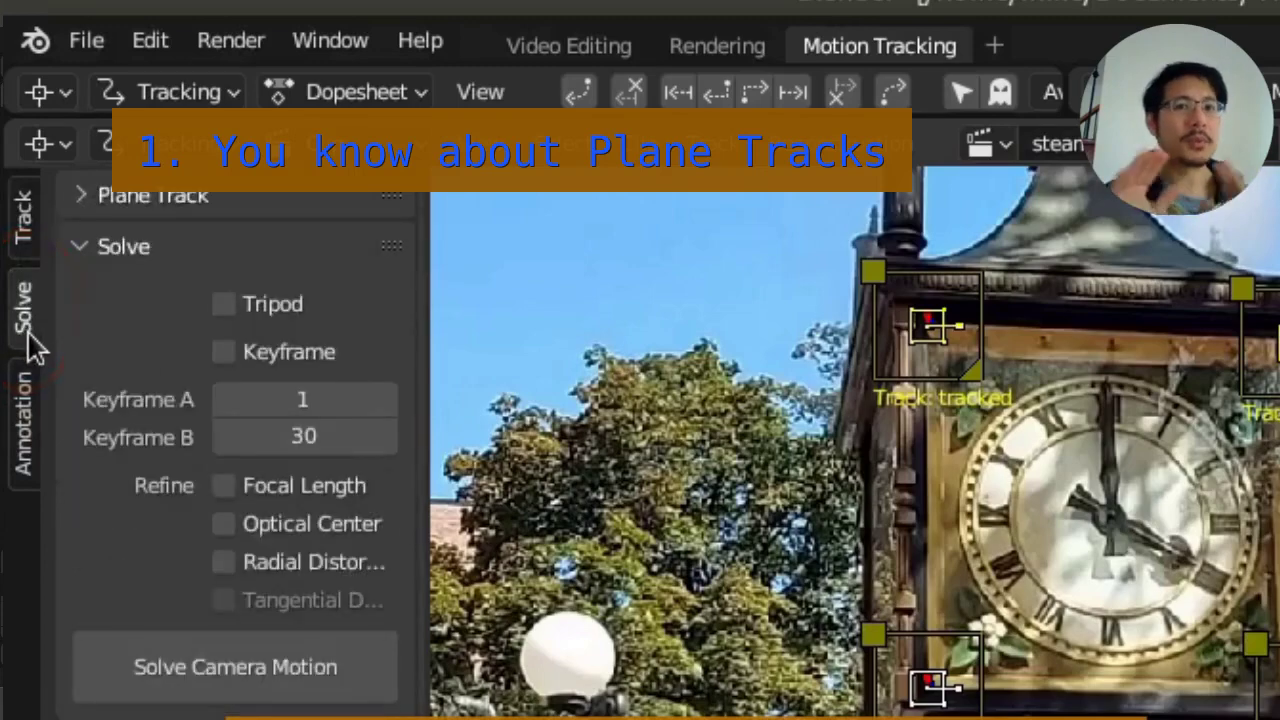
click(176, 205)
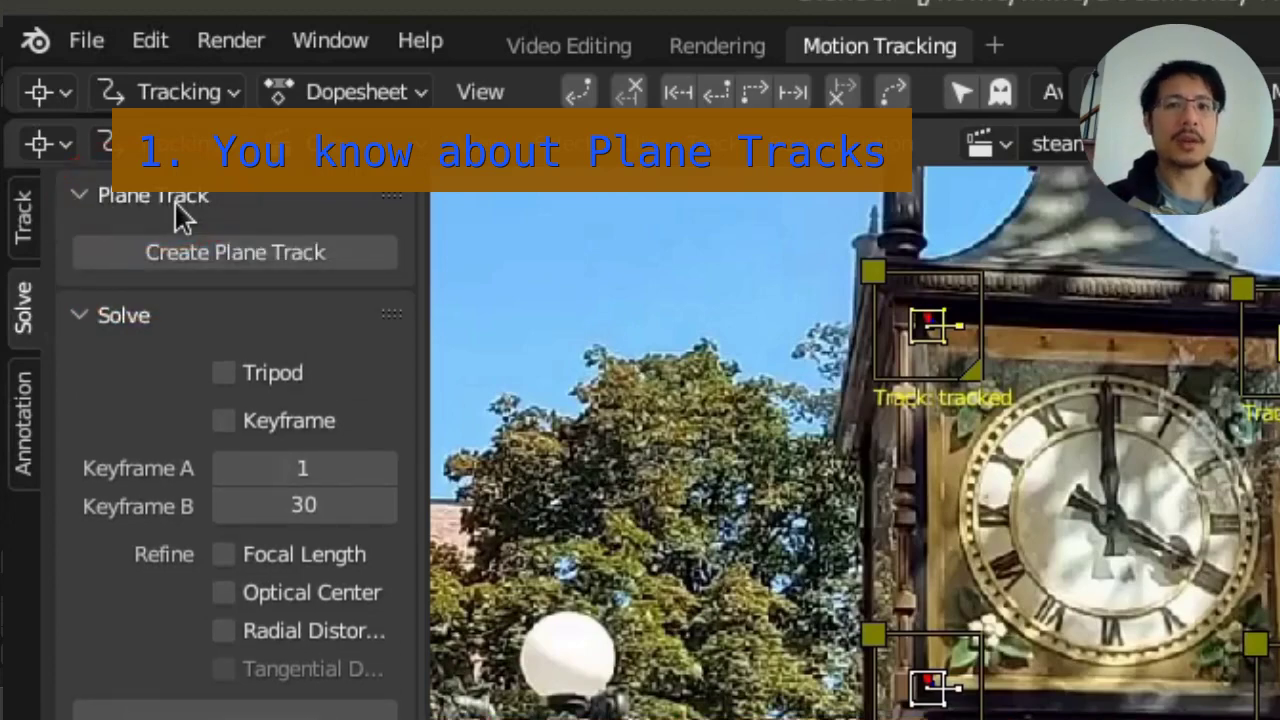
click(262, 258)
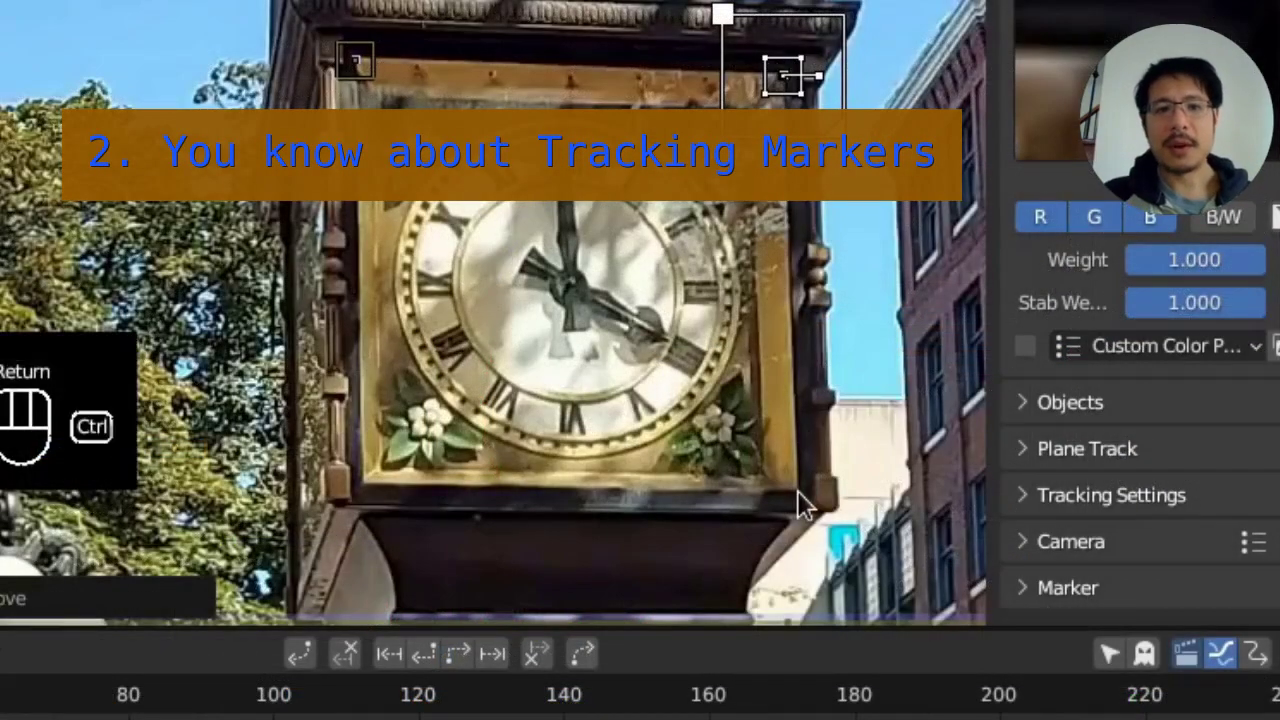
- Add tracking markers at the two lower corners of the clock face and track all four markers forward
ctrl+click(797, 492)
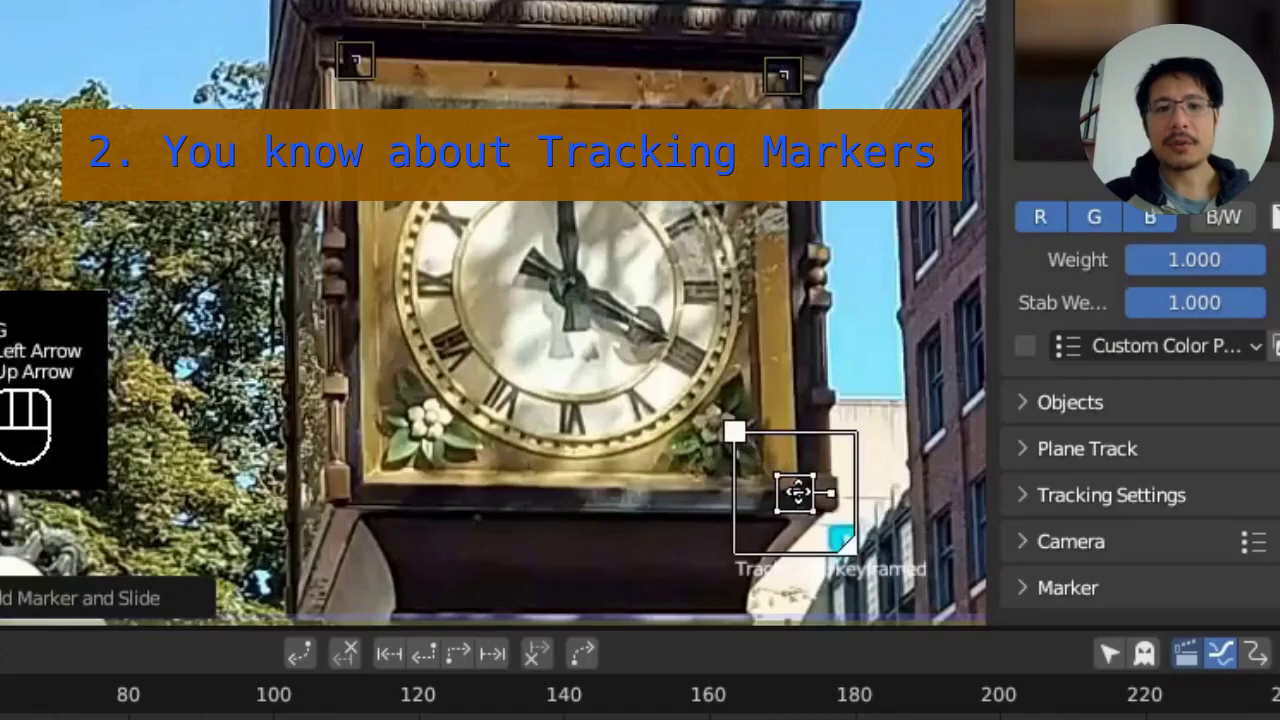
ctrl+click(368, 487)
key(a)
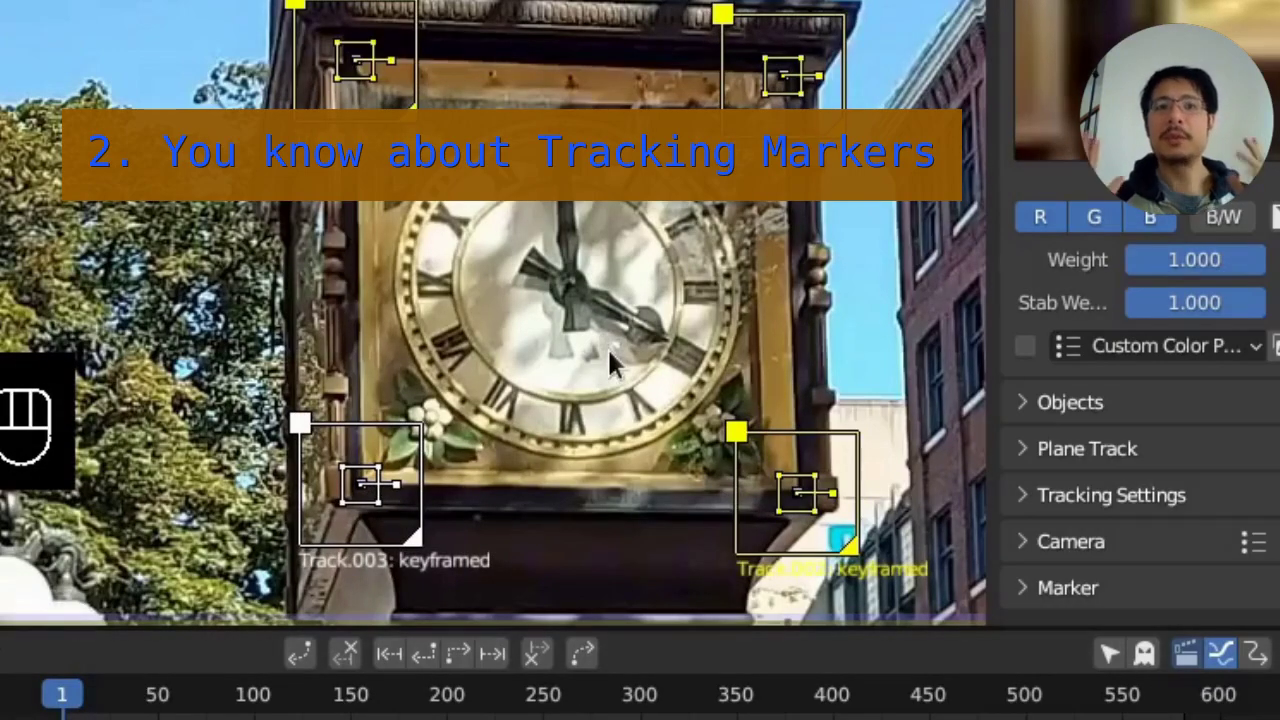
click(458, 653)
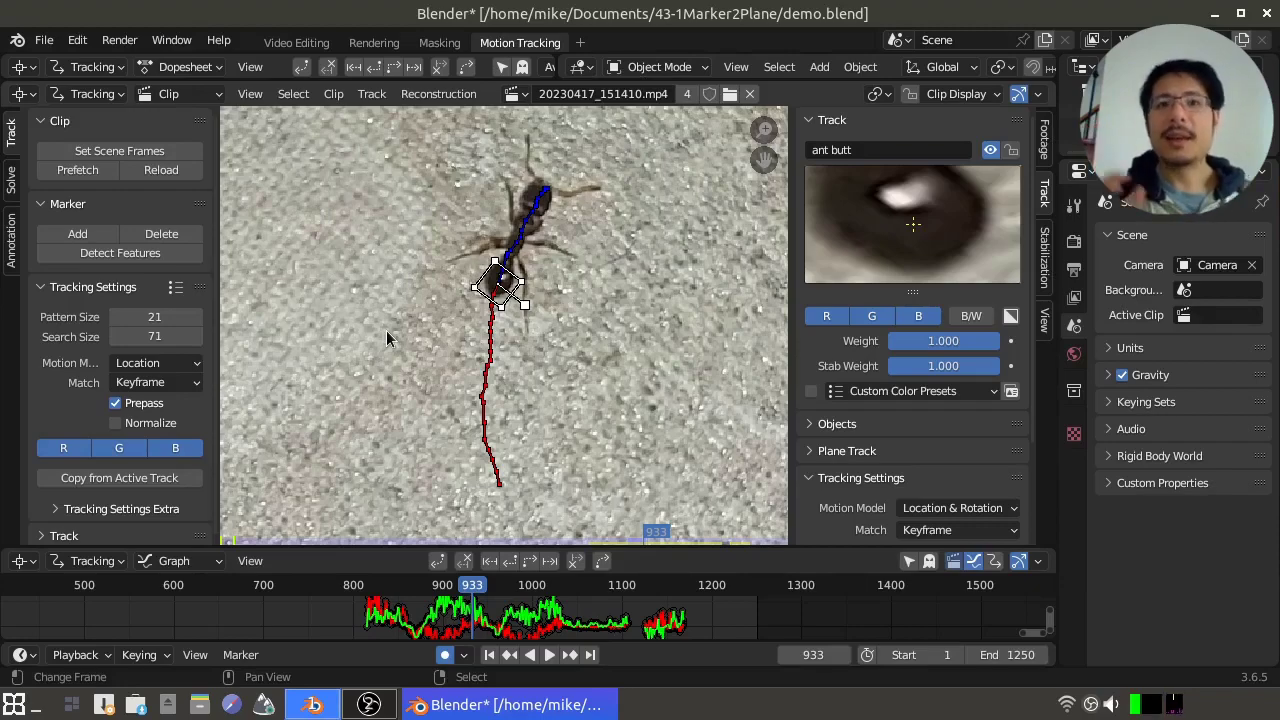
- Switch to Firefox and examine markers_from_4_corners.py, its settings variables, and the Stack Exchange answer containing the original code
scroll(386, 330, up, 3)
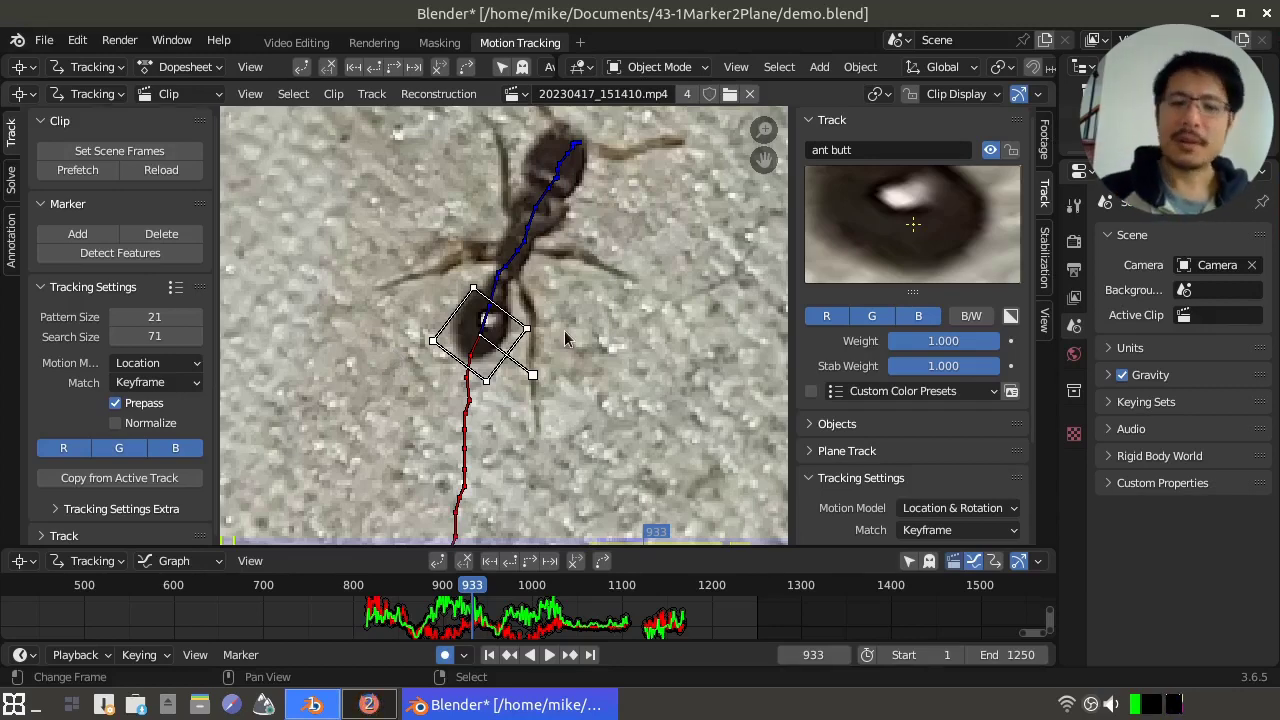
click(372, 705)
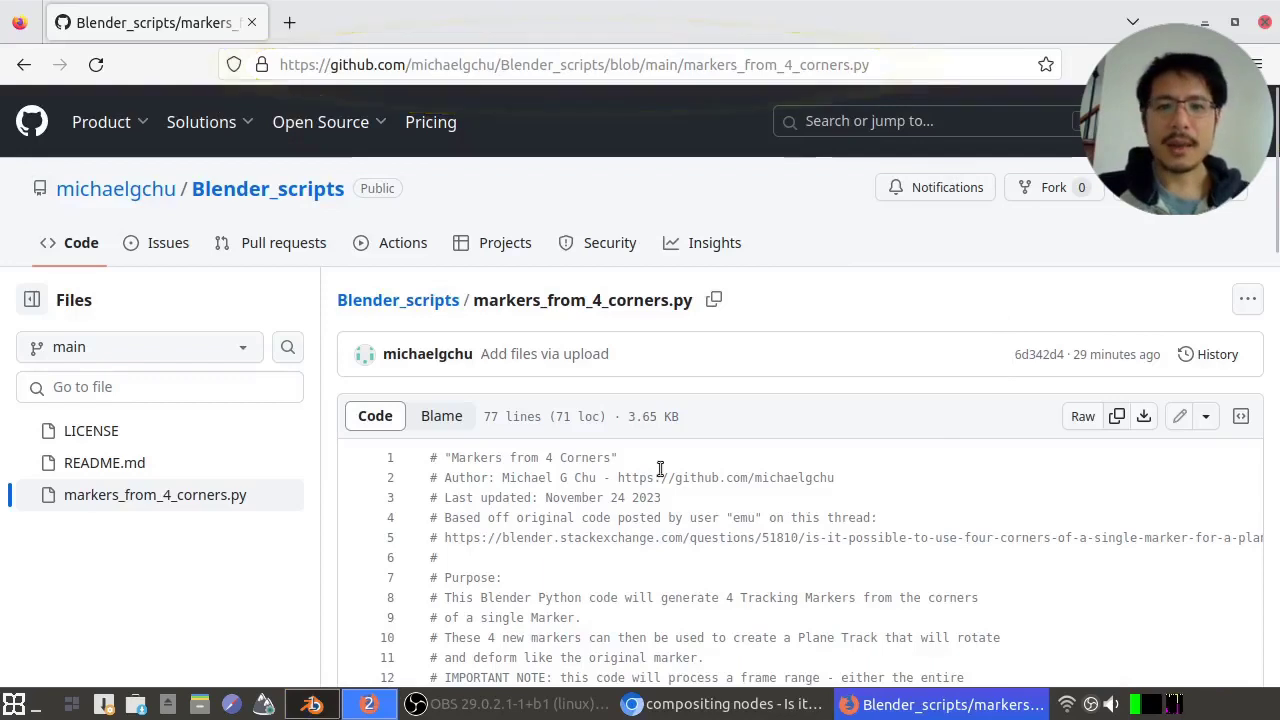
drag(1272, 229, 1277, 593)
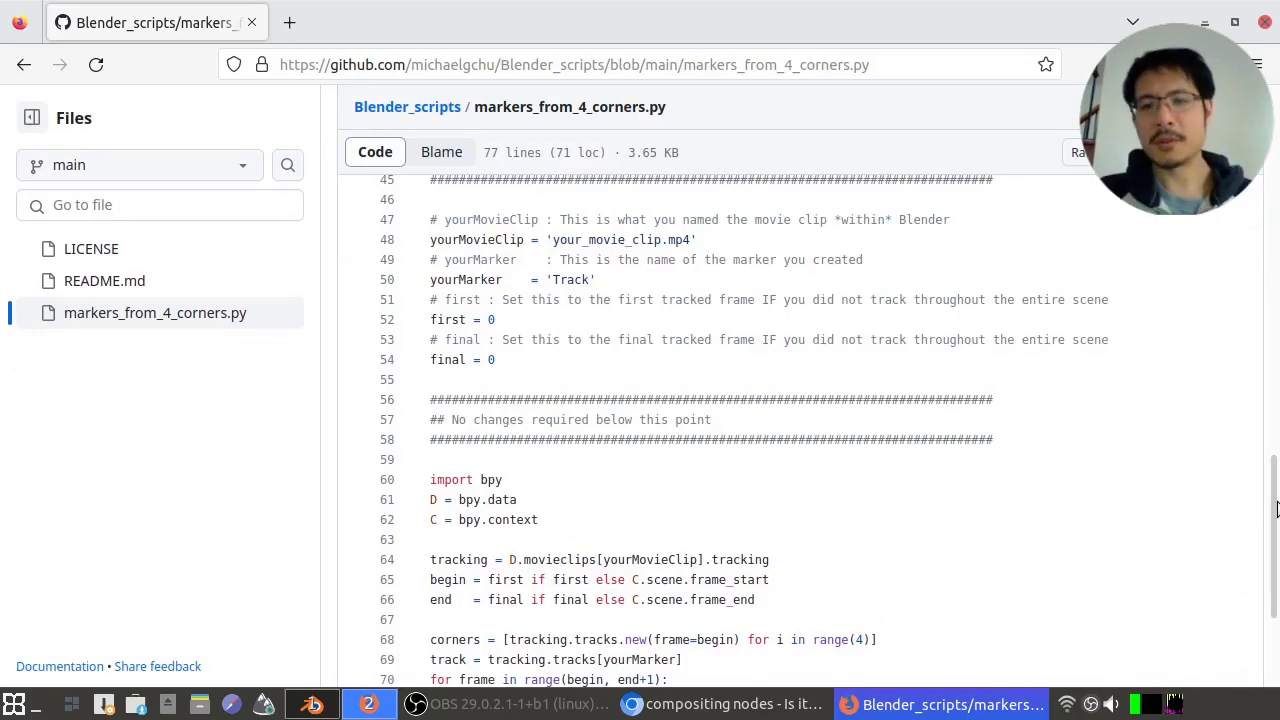
drag(1275, 510, 1275, 565)
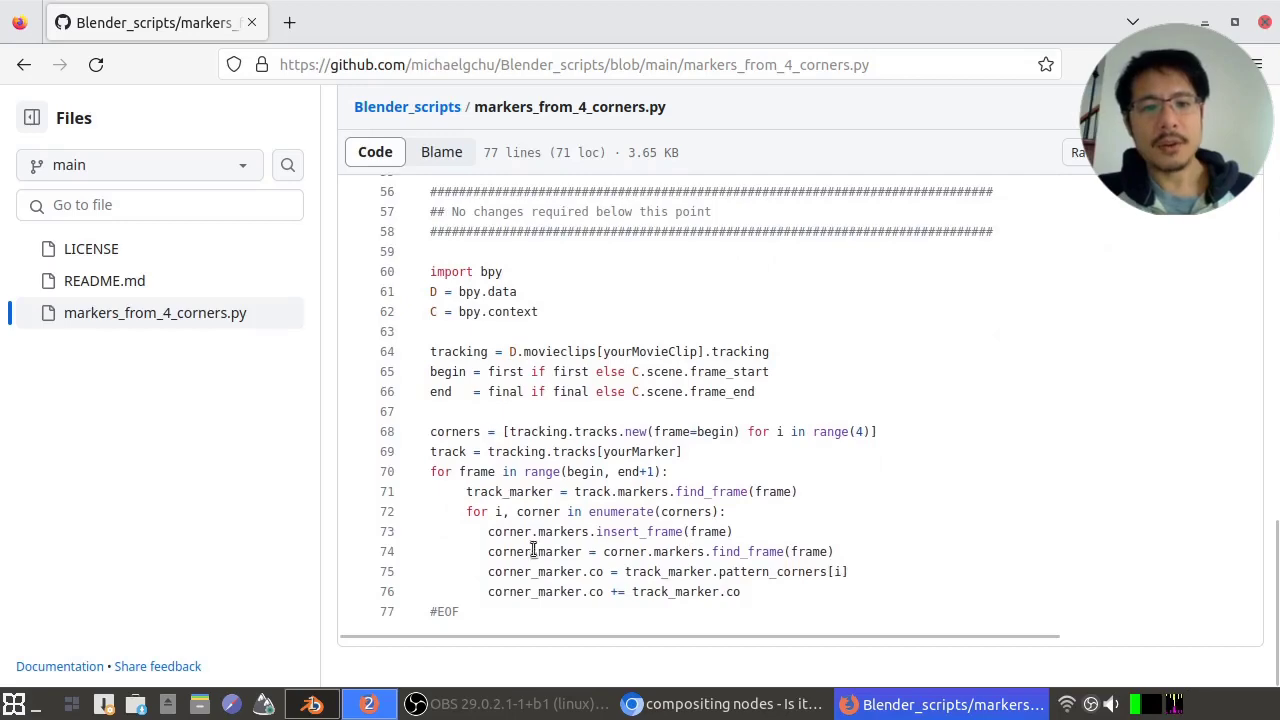
scroll(534, 535, up, 2)
scroll(534, 535, up, 3)
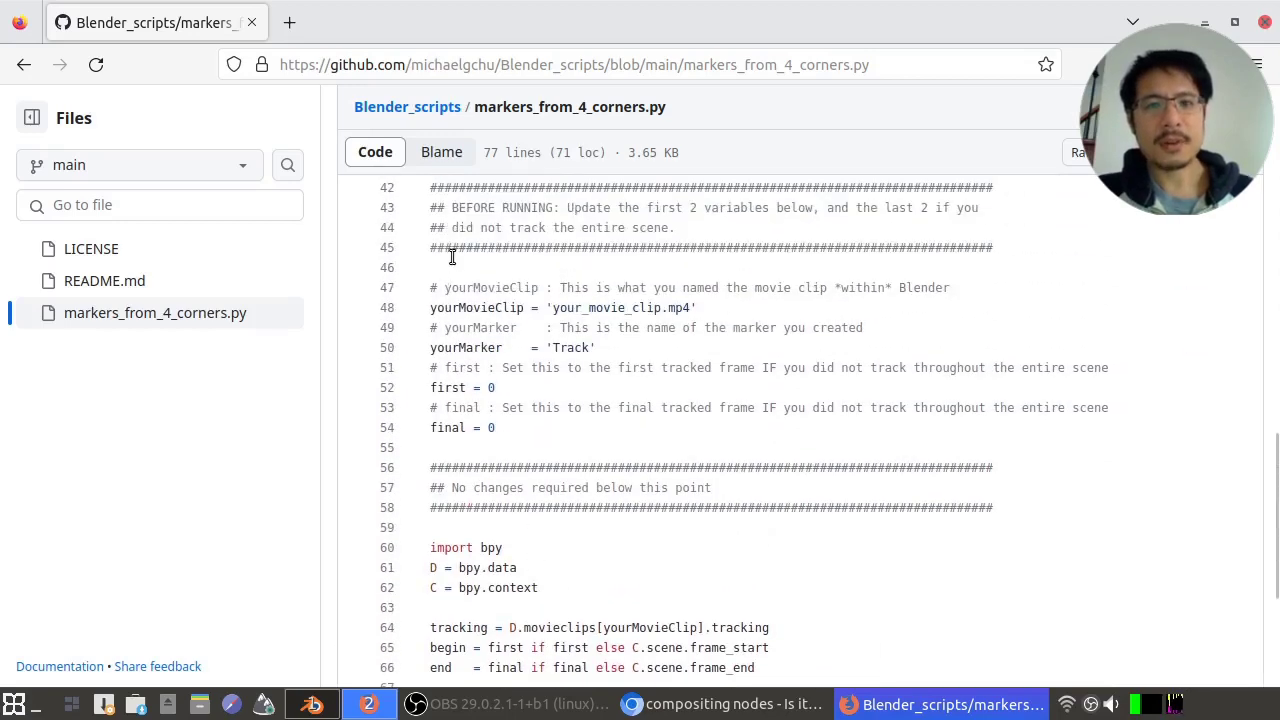
drag(452, 261, 571, 434)
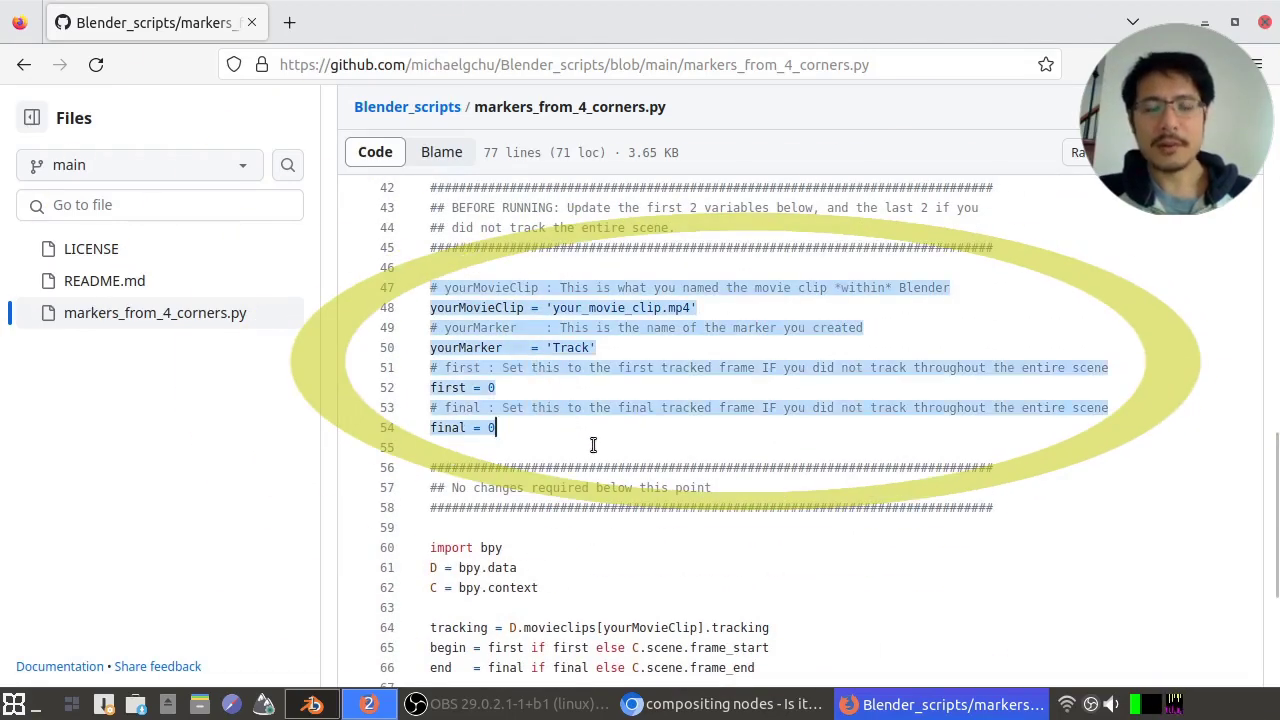
click(593, 445)
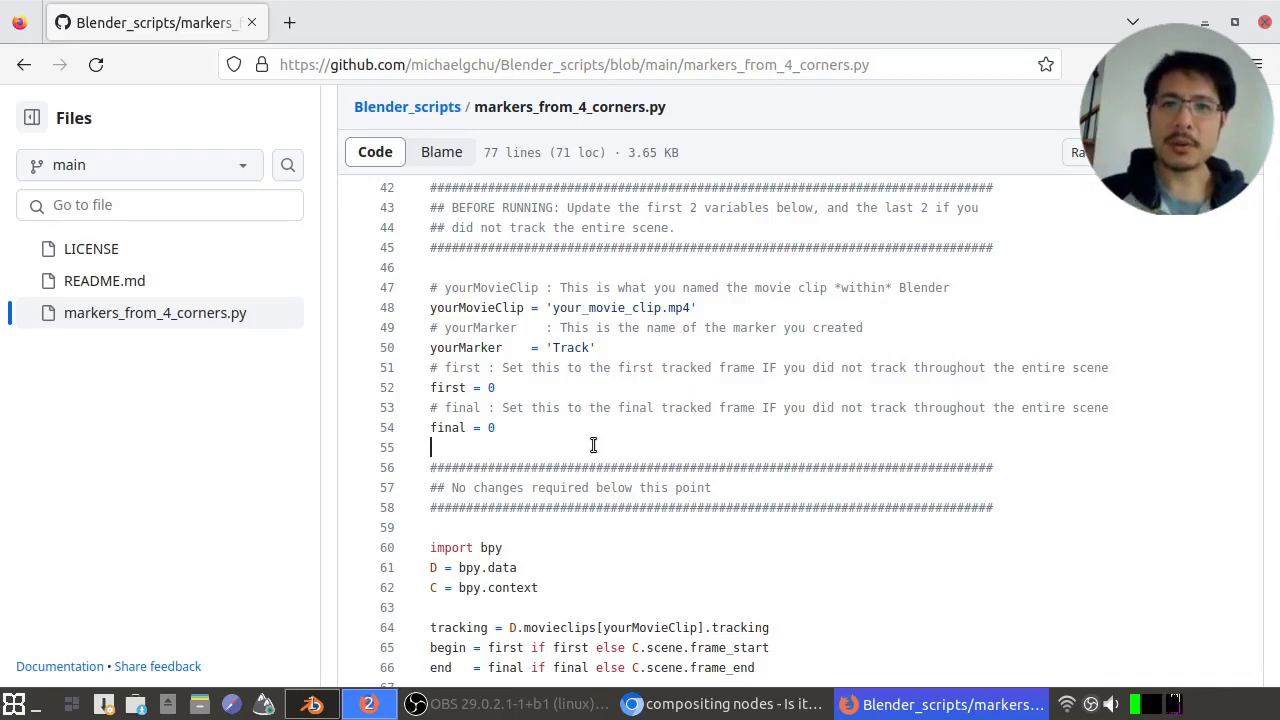
click(709, 710)
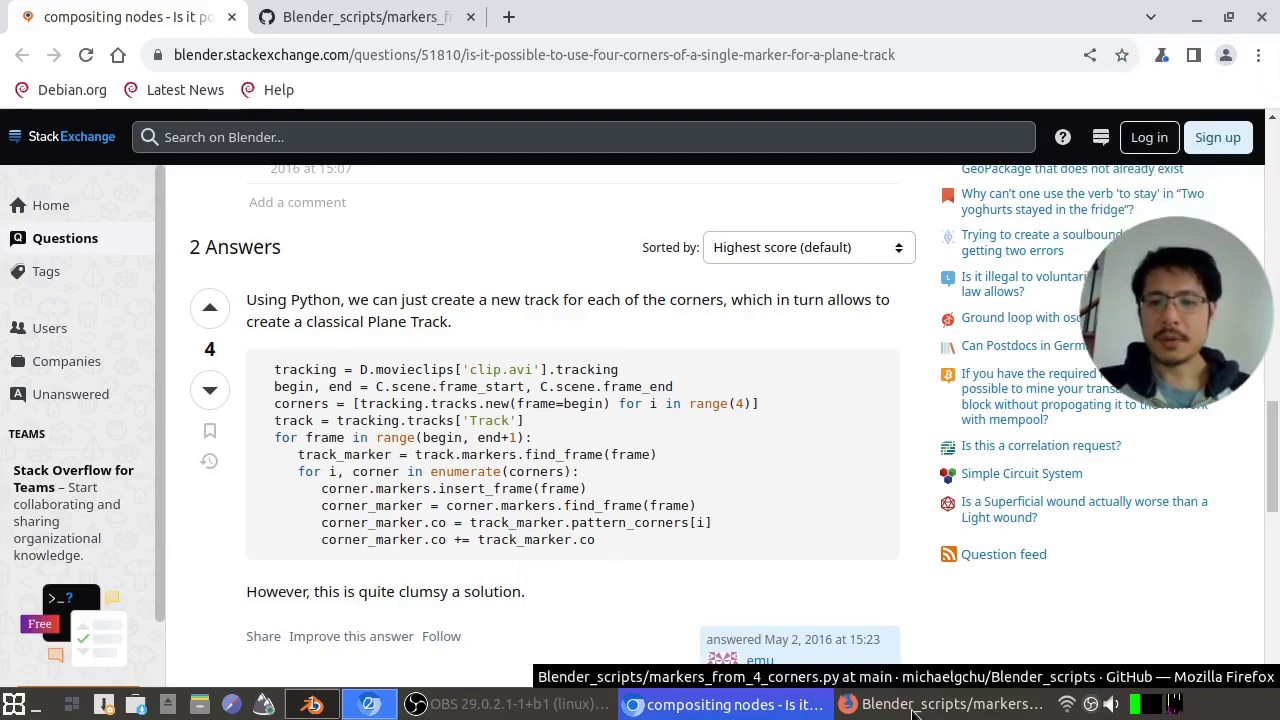
- Return to the GitHub page and download the markers_from_4_corners.py script
click(950, 704)
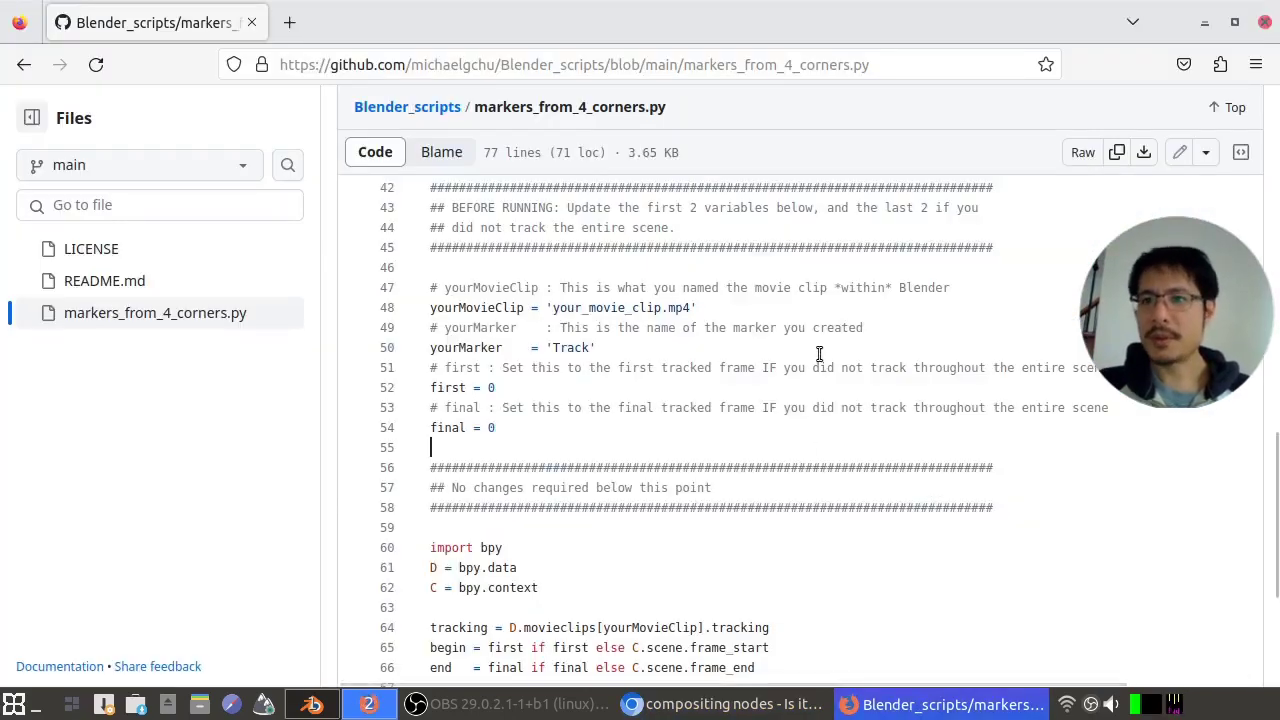
click(1145, 152)
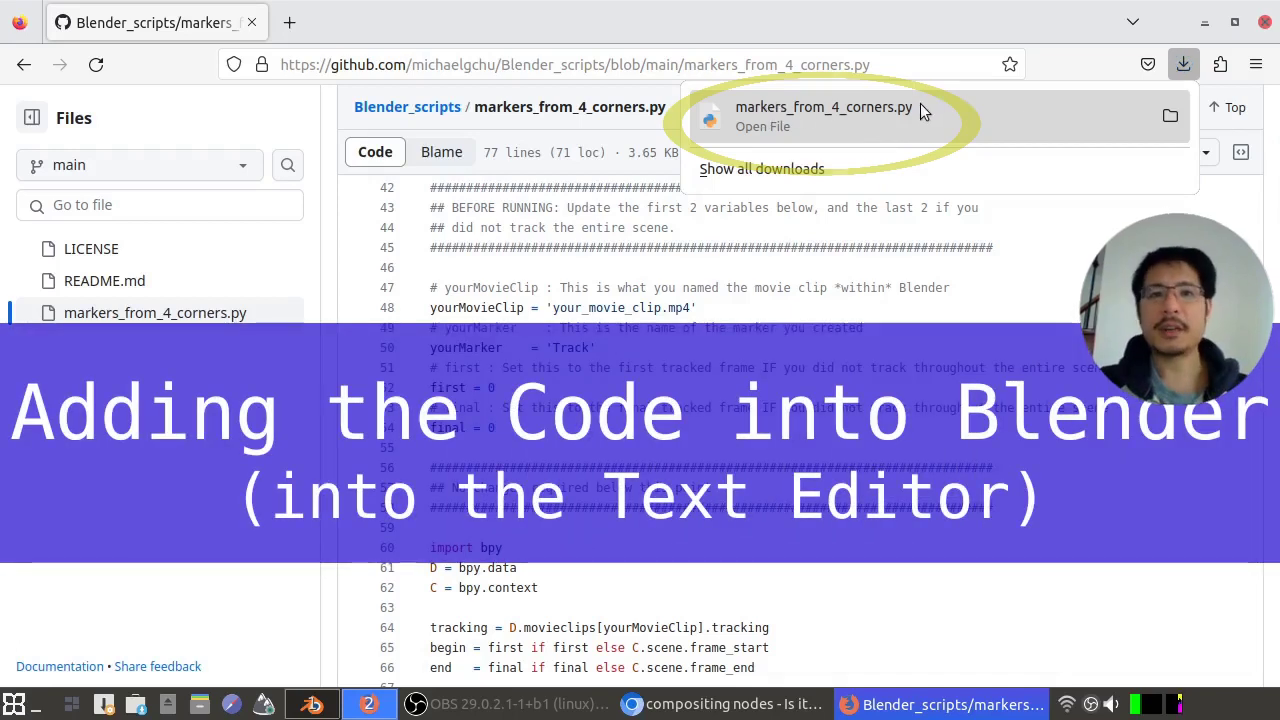
click(848, 116)
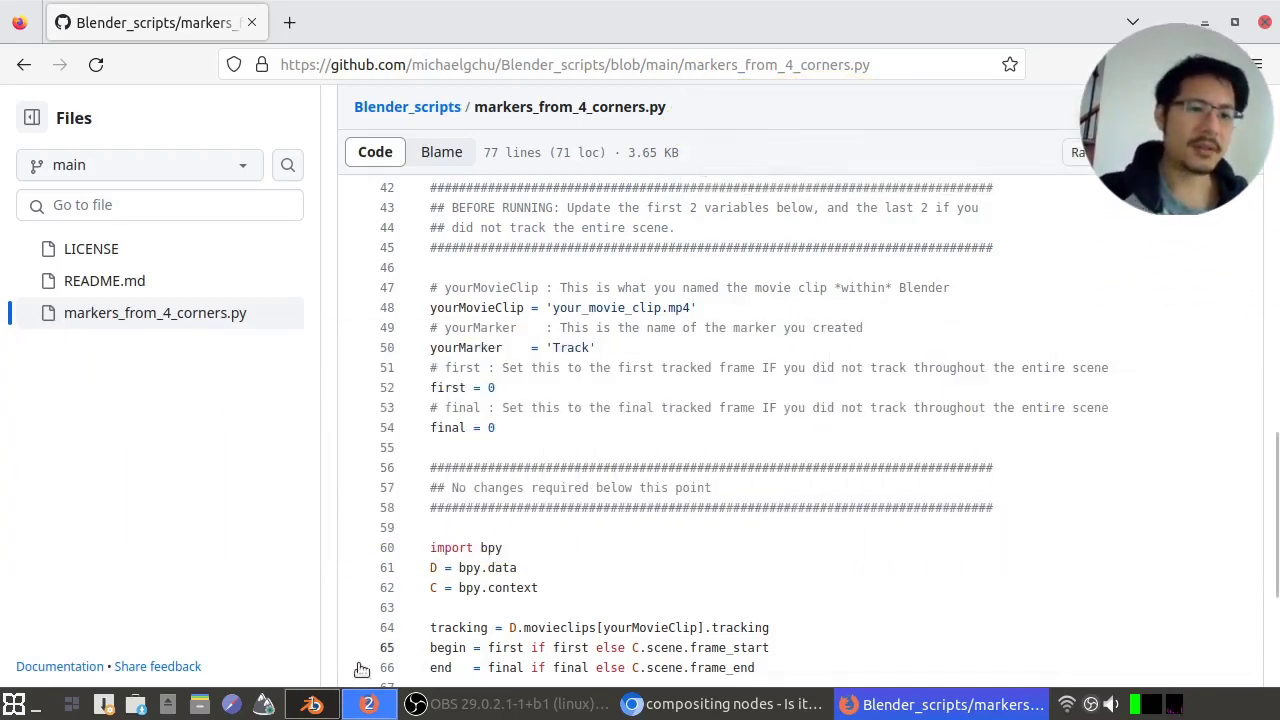
- Switch back to Blender, change the Properties editor into a Text Editor, and widen its area
click(313, 704)
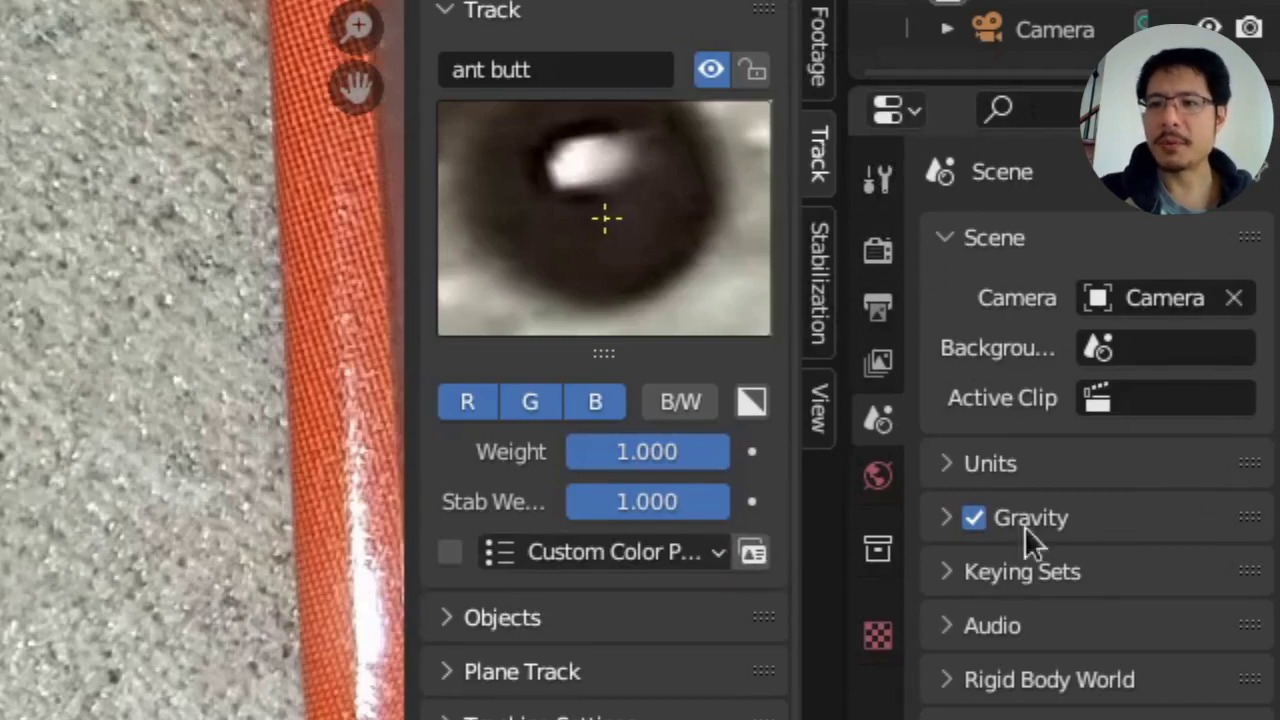
click(902, 112)
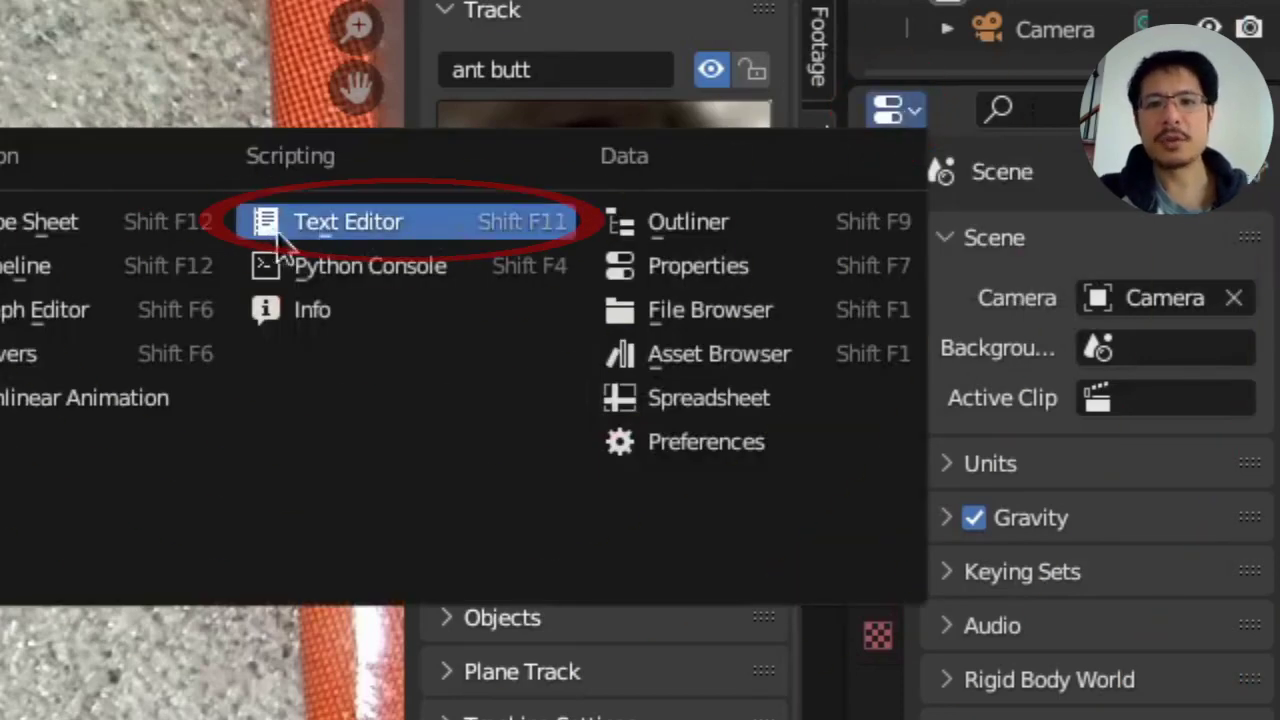
click(424, 223)
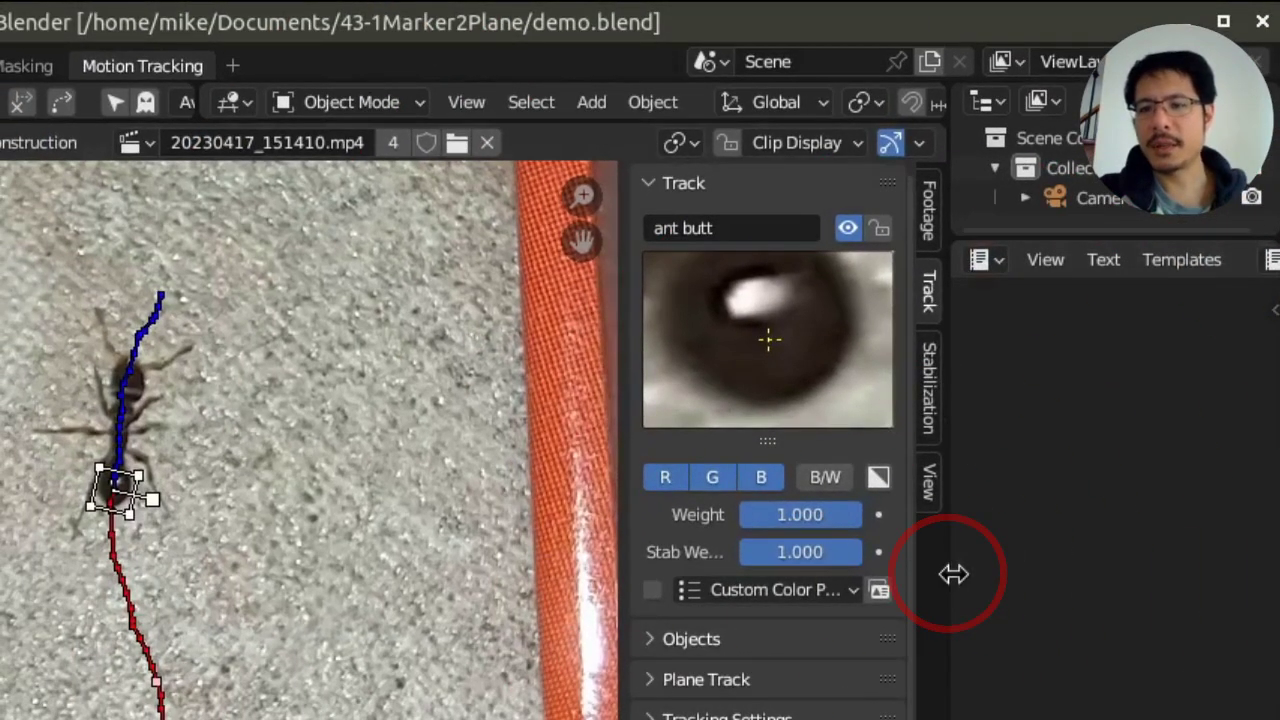
drag(954, 574, 671, 623)
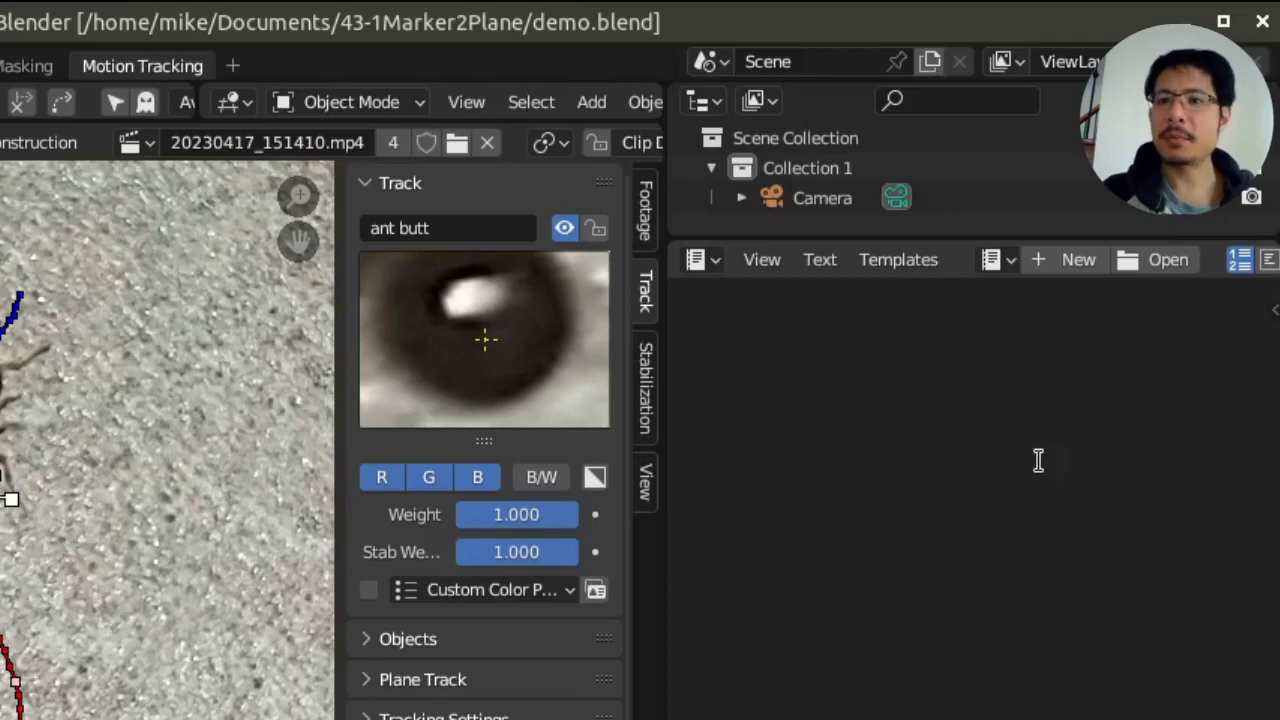
- Open markers_from_4_corners.py from the Downloads folder in the Text Editor
click(1163, 267)
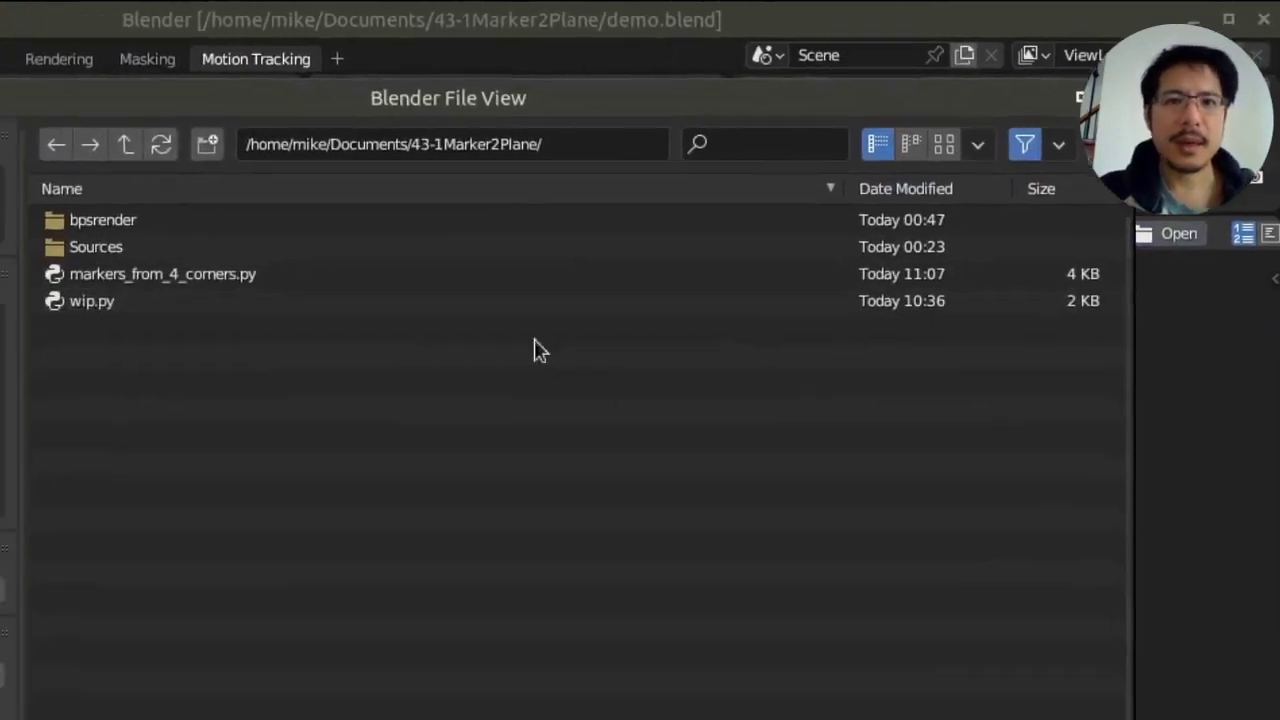
click(60, 329)
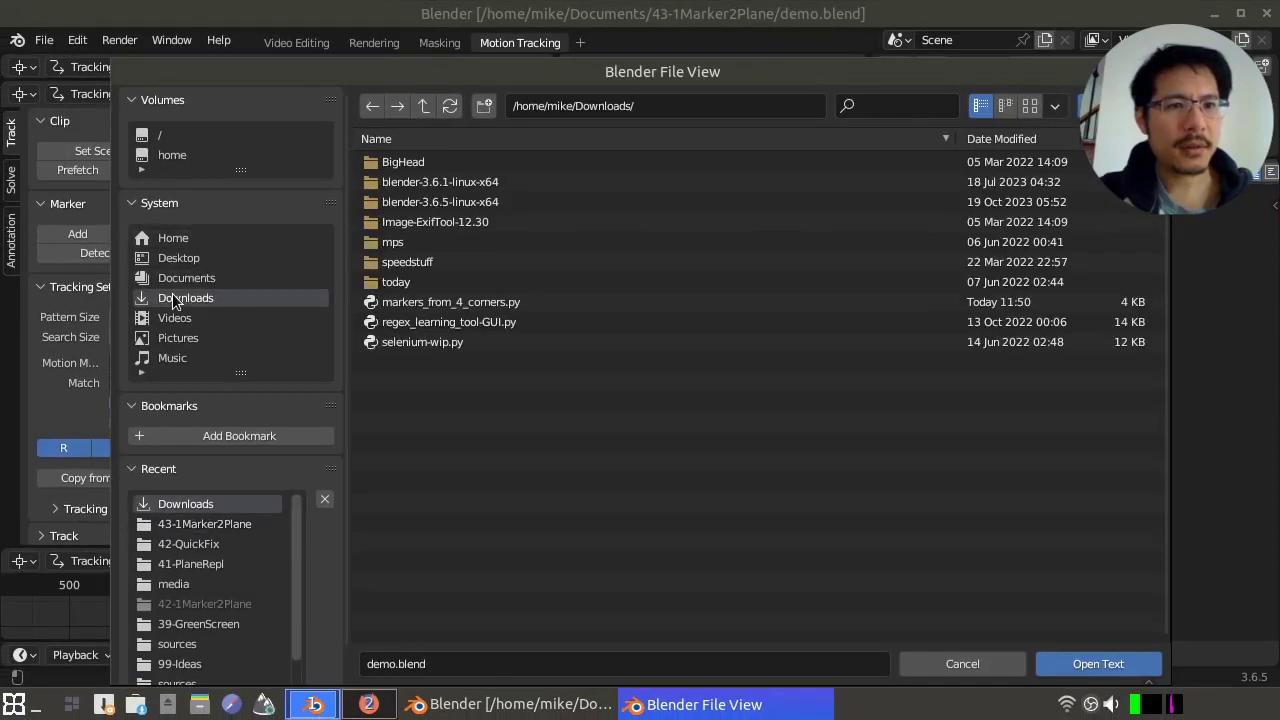
click(470, 303)
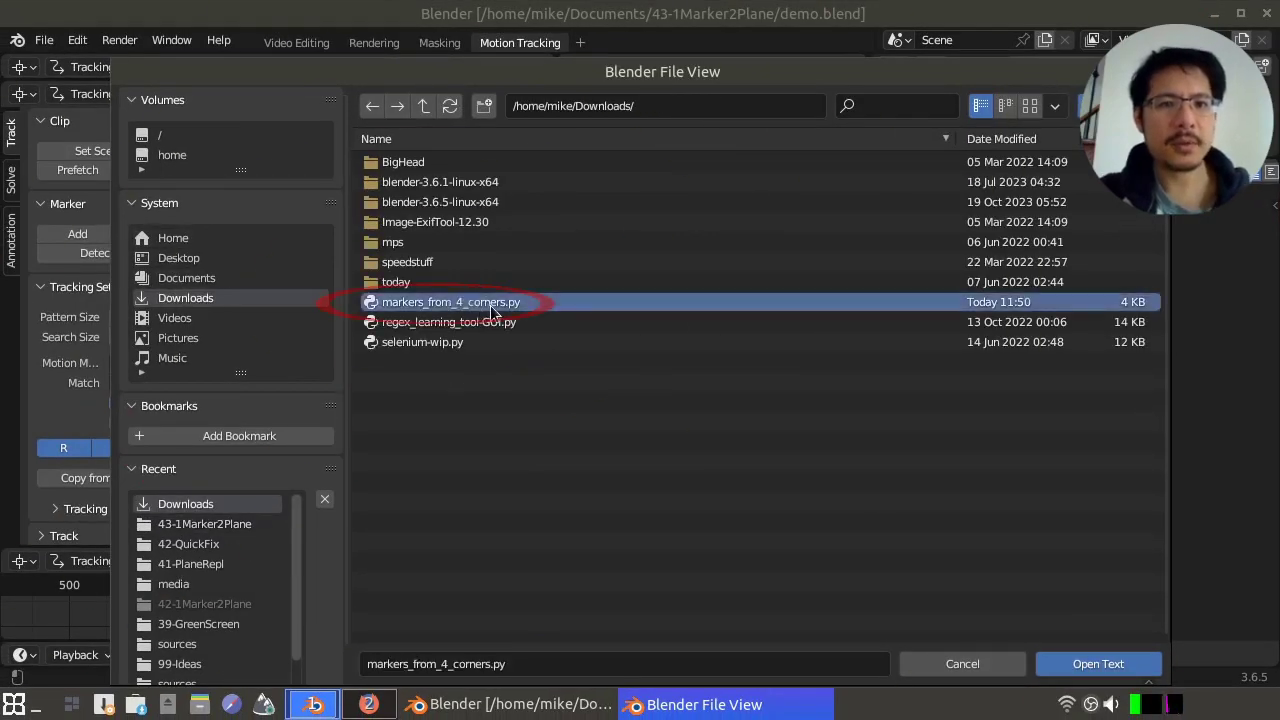
double_click(490, 305)
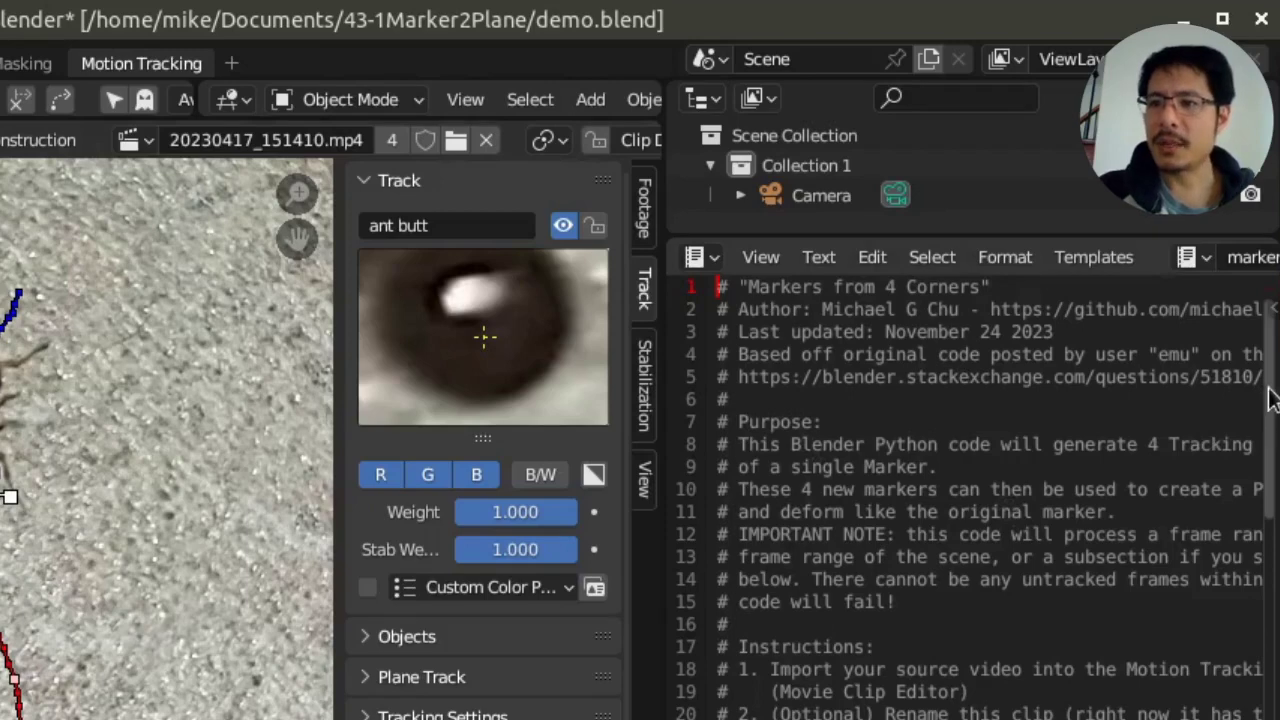
- Set the script's yourMovieClip variable to the loaded clip's name, '20230417_151410.mp4'
drag(1268, 398, 1255, 650)
scroll(1255, 650, down, 5)
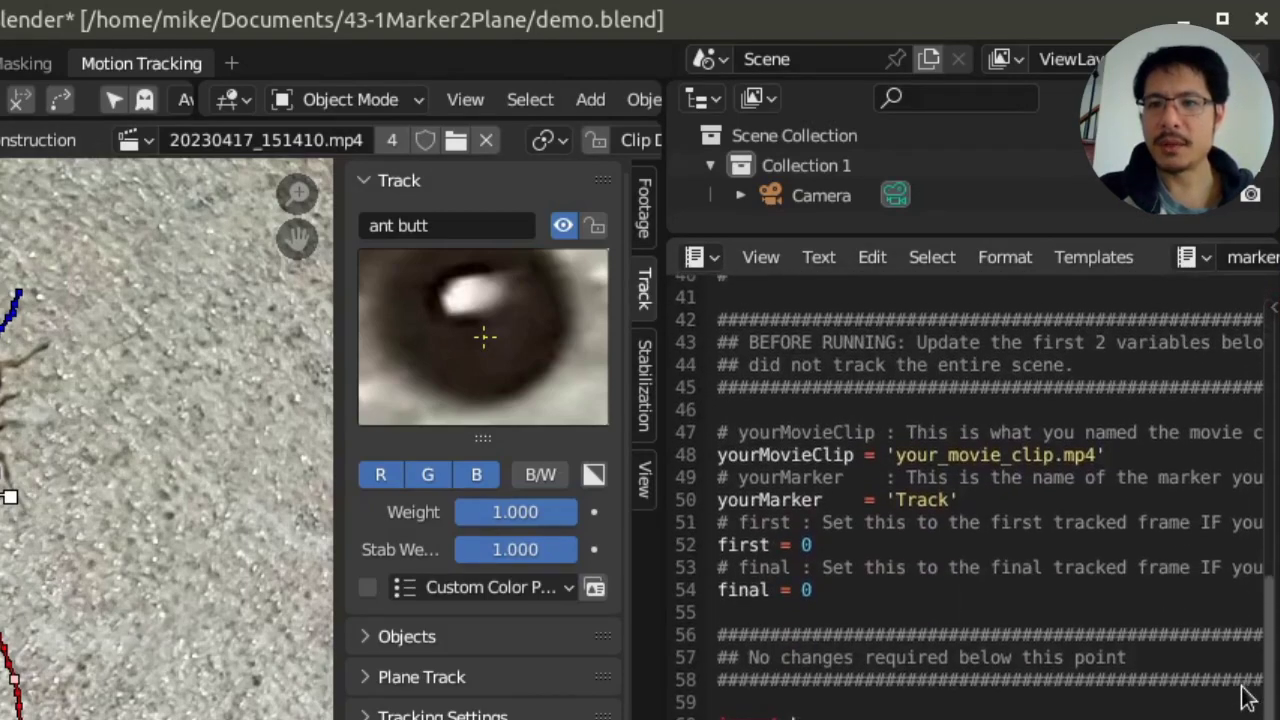
drag(793, 398, 863, 594)
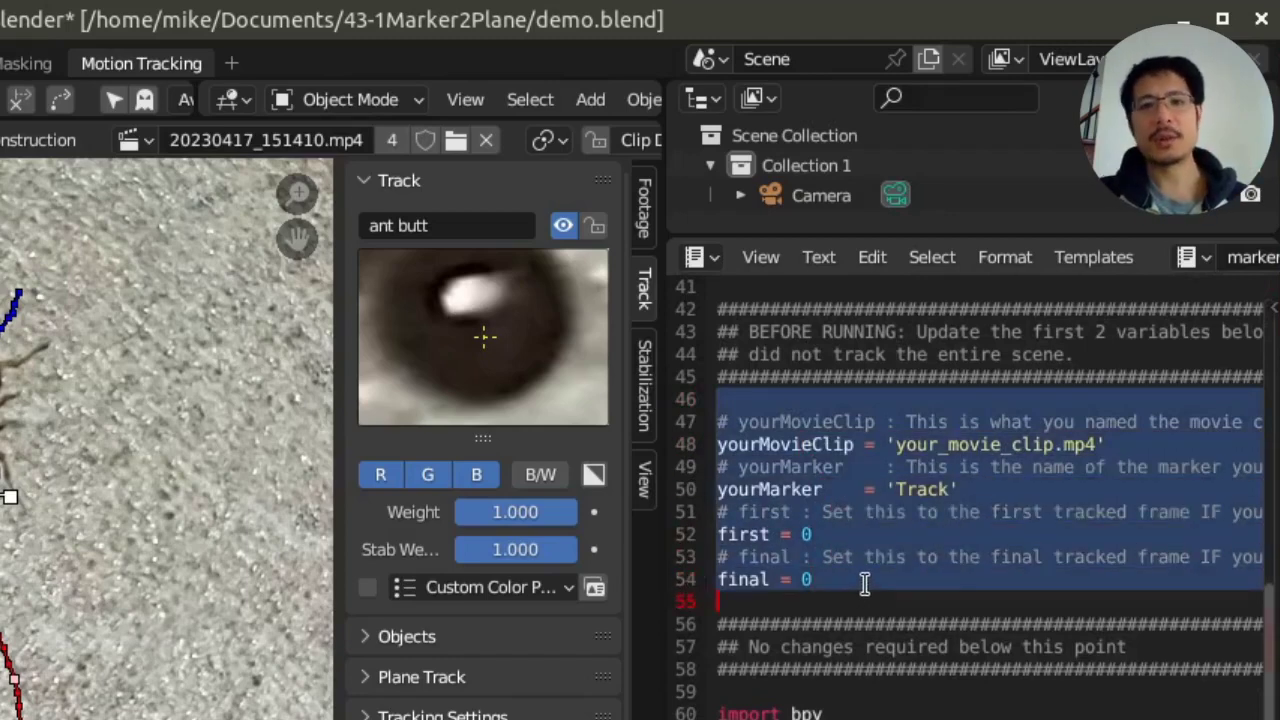
click(918, 480)
drag(718, 444, 1125, 447)
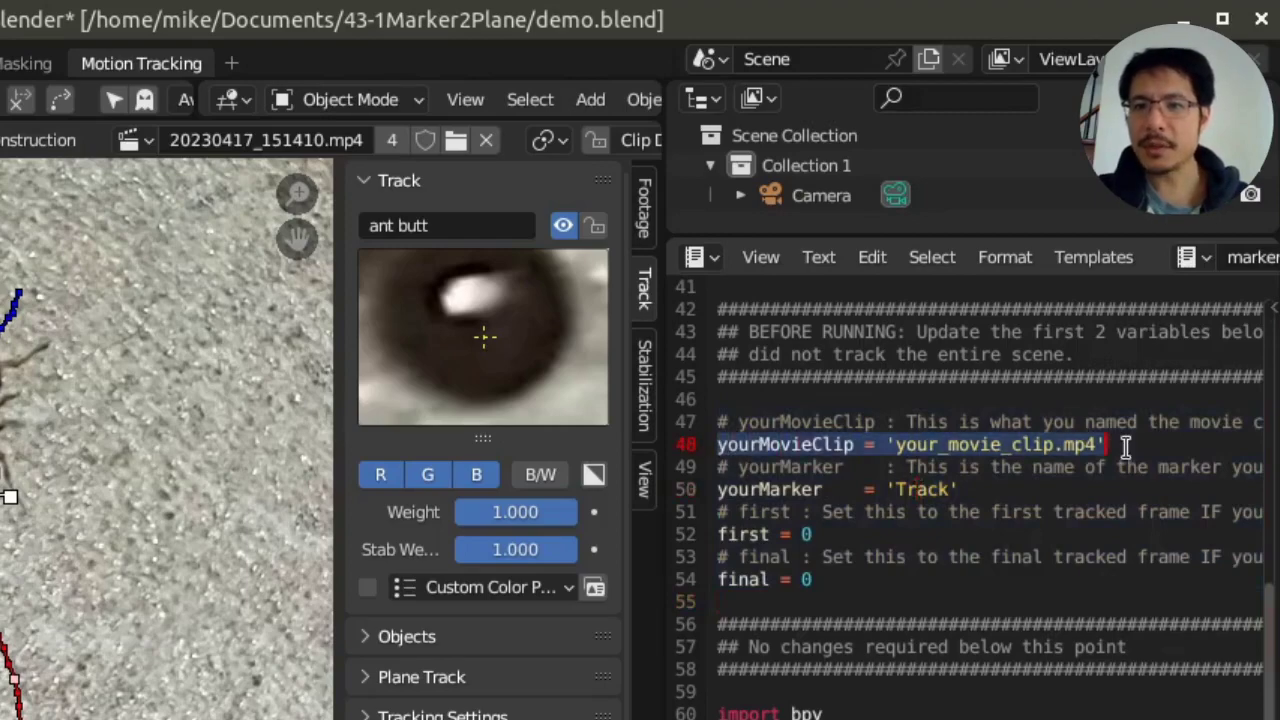
click(902, 468)
drag(895, 444, 1099, 444)
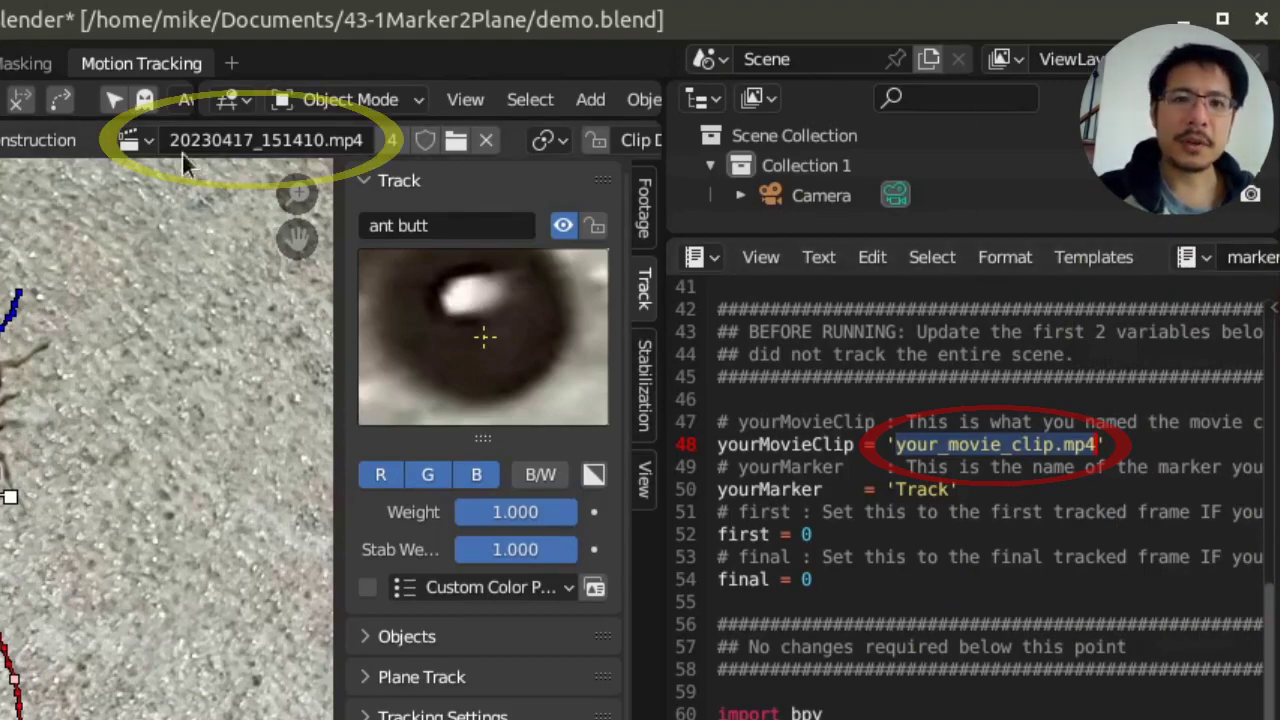
double_click(250, 140)
key(ctrl+c)
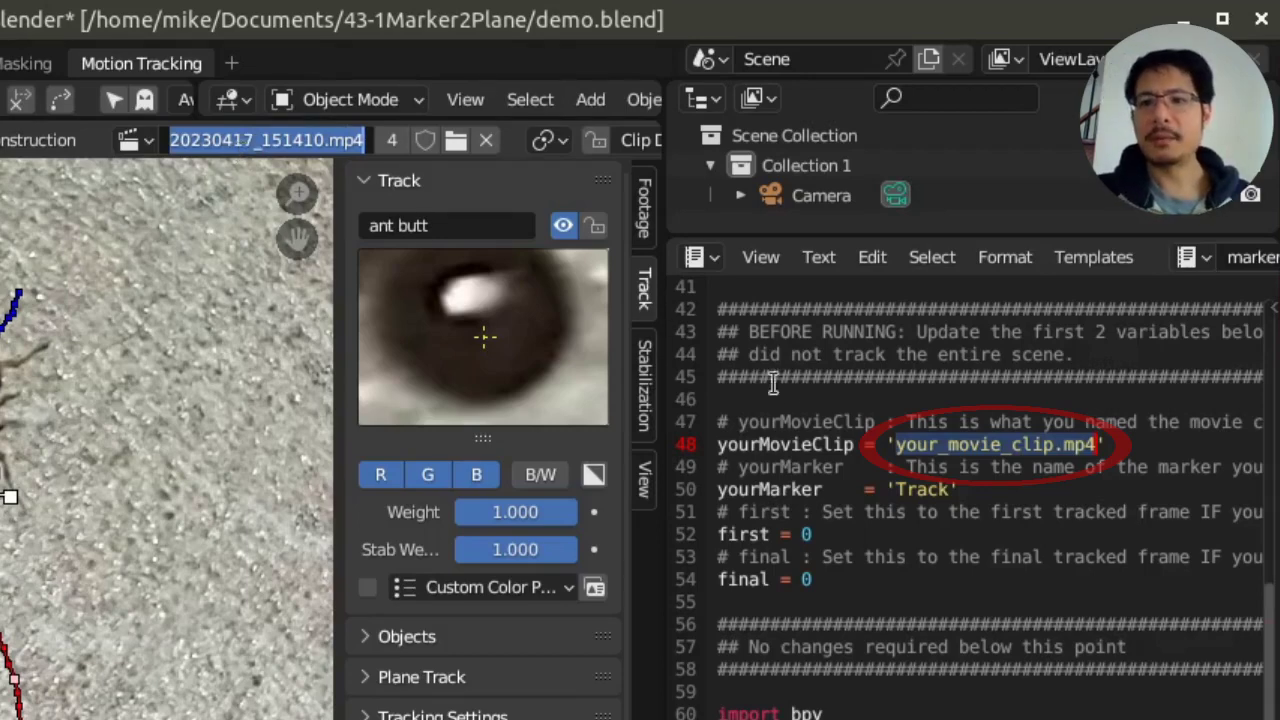
click(968, 438)
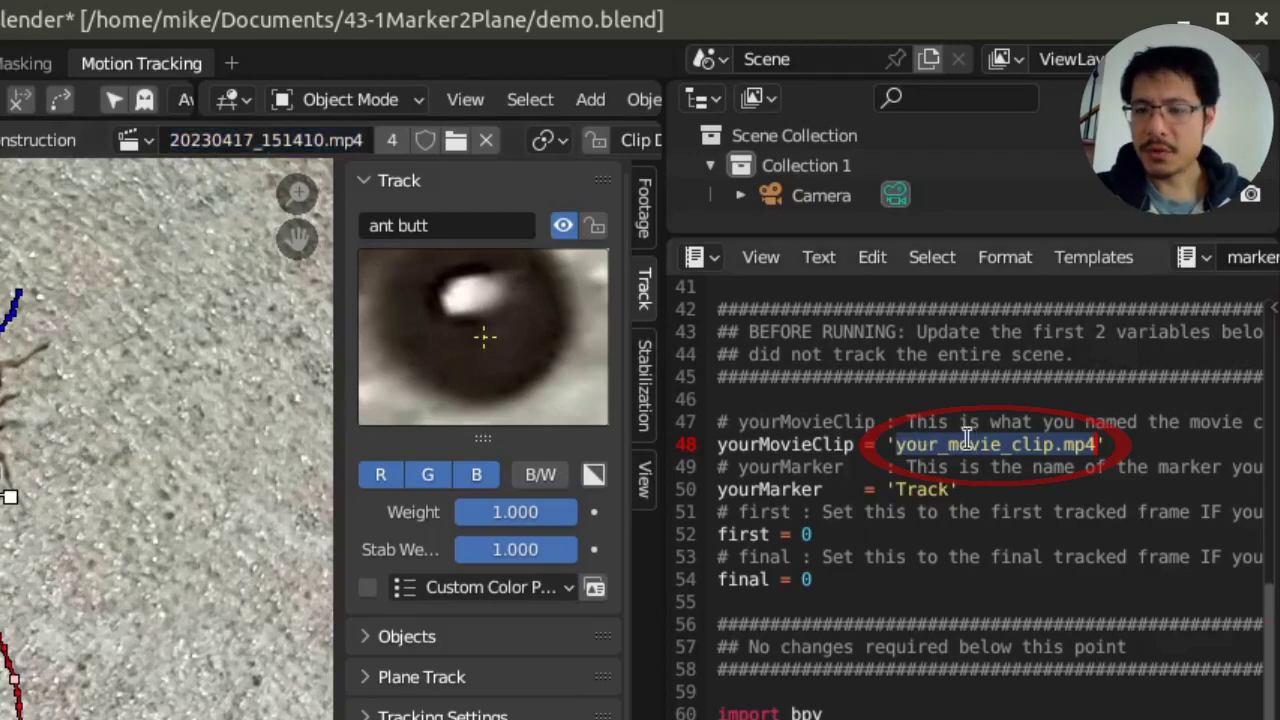
key(ctrl+v)
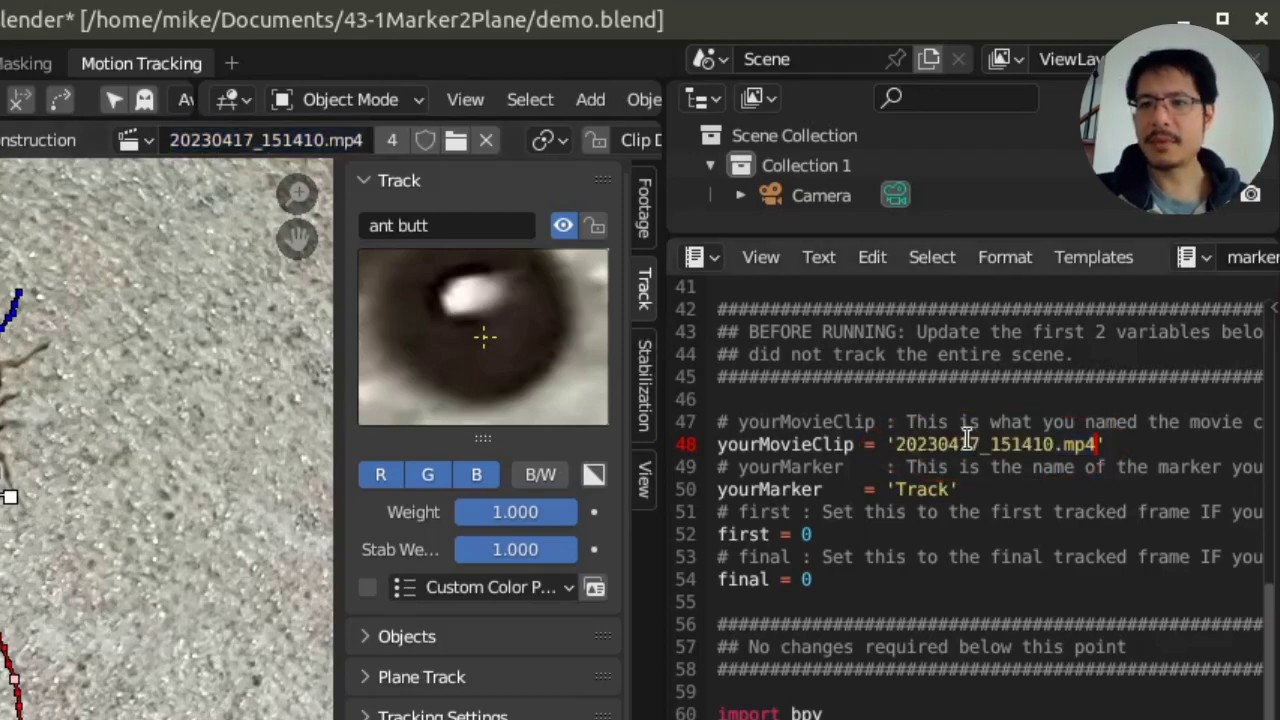
- Copy the selected marker's name and set the script's yourMarker variable to 'ant butt'
drag(985, 491, 717, 489)
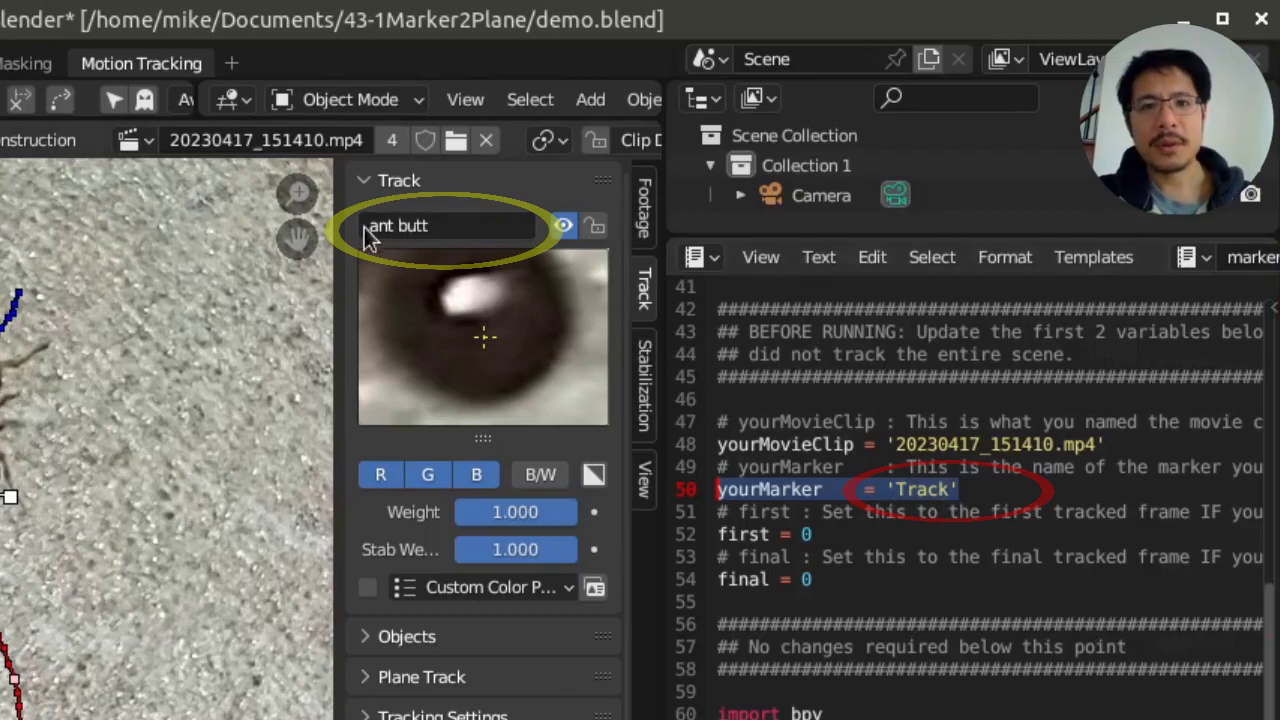
click(454, 226)
key(ctrl+c)
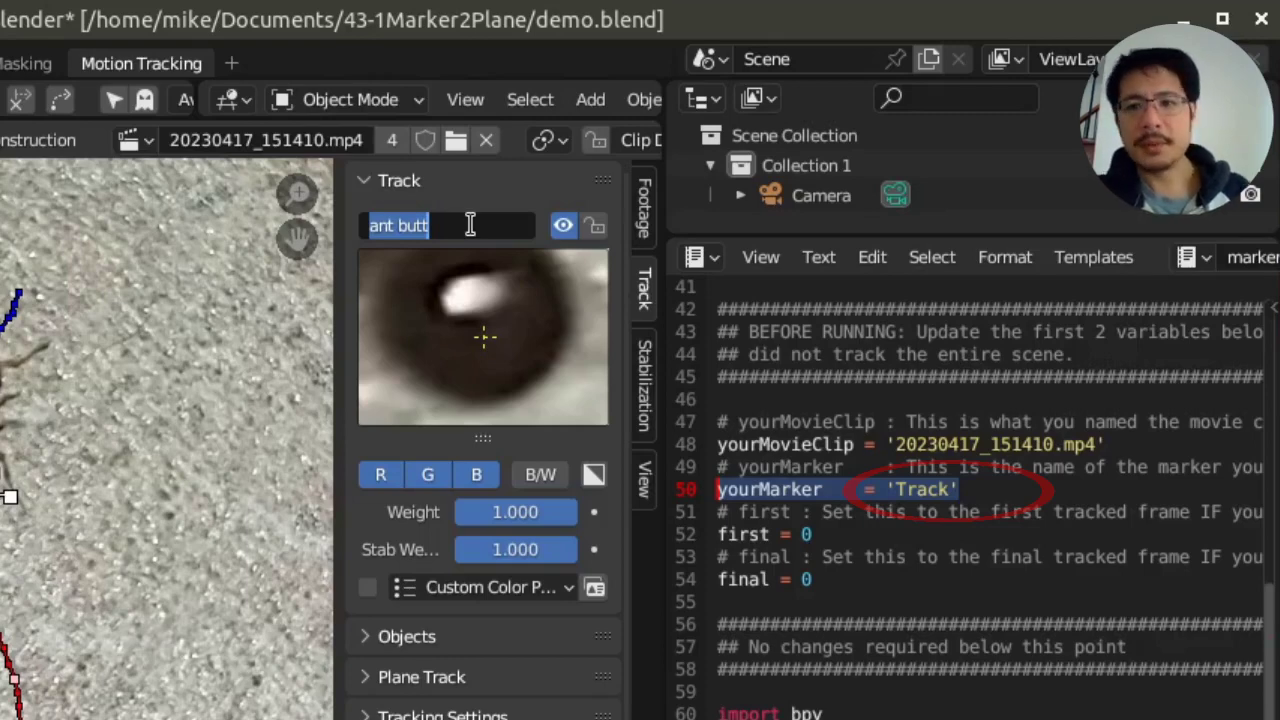
click(918, 500)
double_click(920, 490)
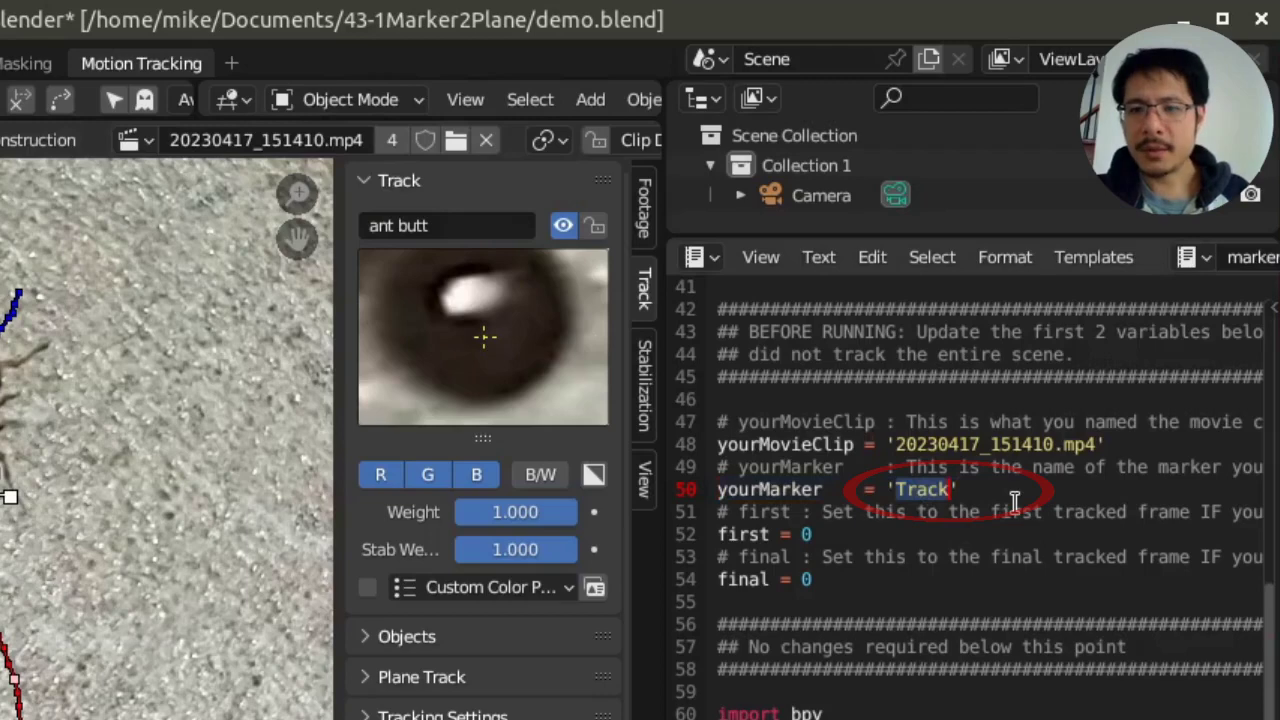
key(ctrl+v)
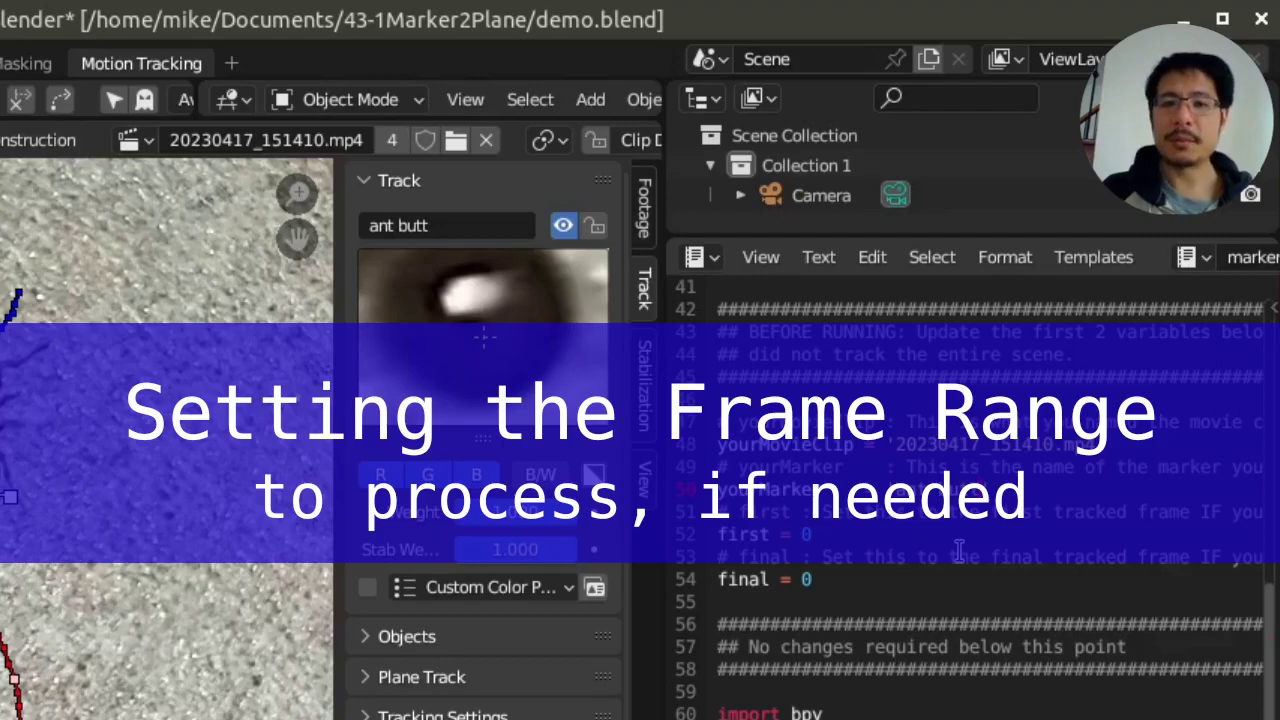
- Examine the ant butt marker's motion curves and scrub through the clip to find its continuously tracked frame range
drag(894, 580, 716, 497)
click(958, 556)
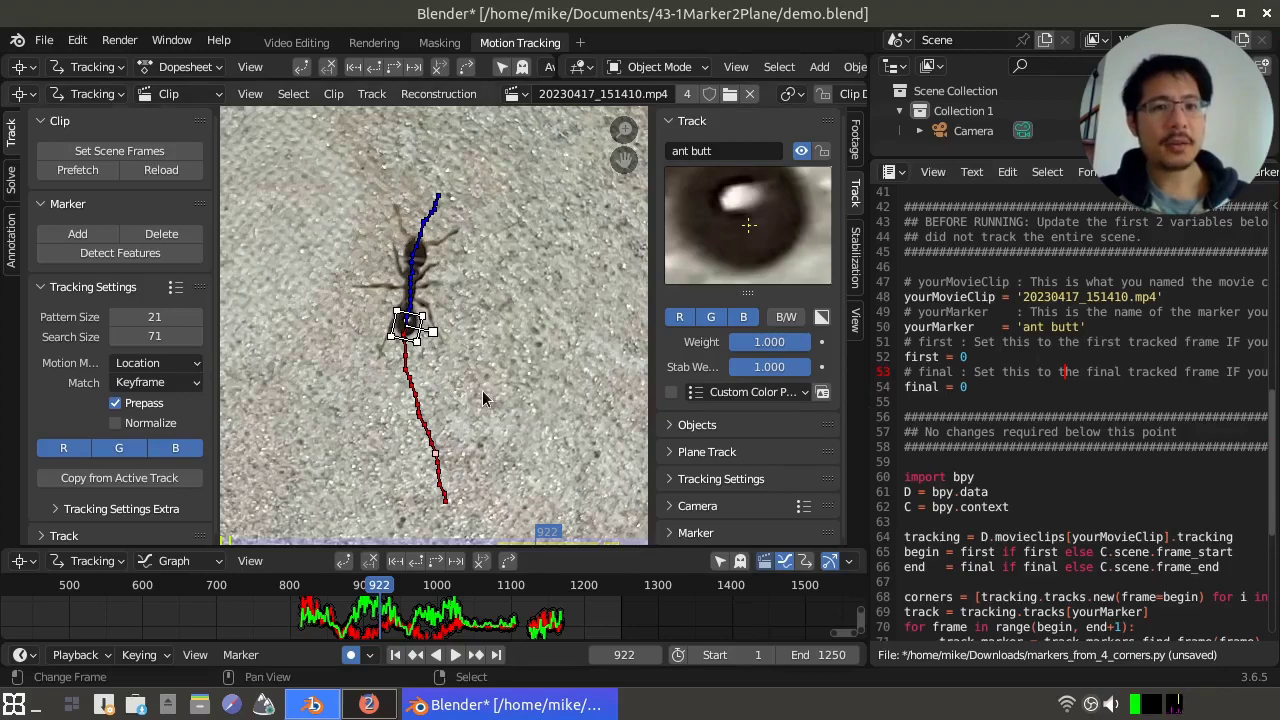
scroll(483, 398, down, 1)
scroll(266, 612, down, 4)
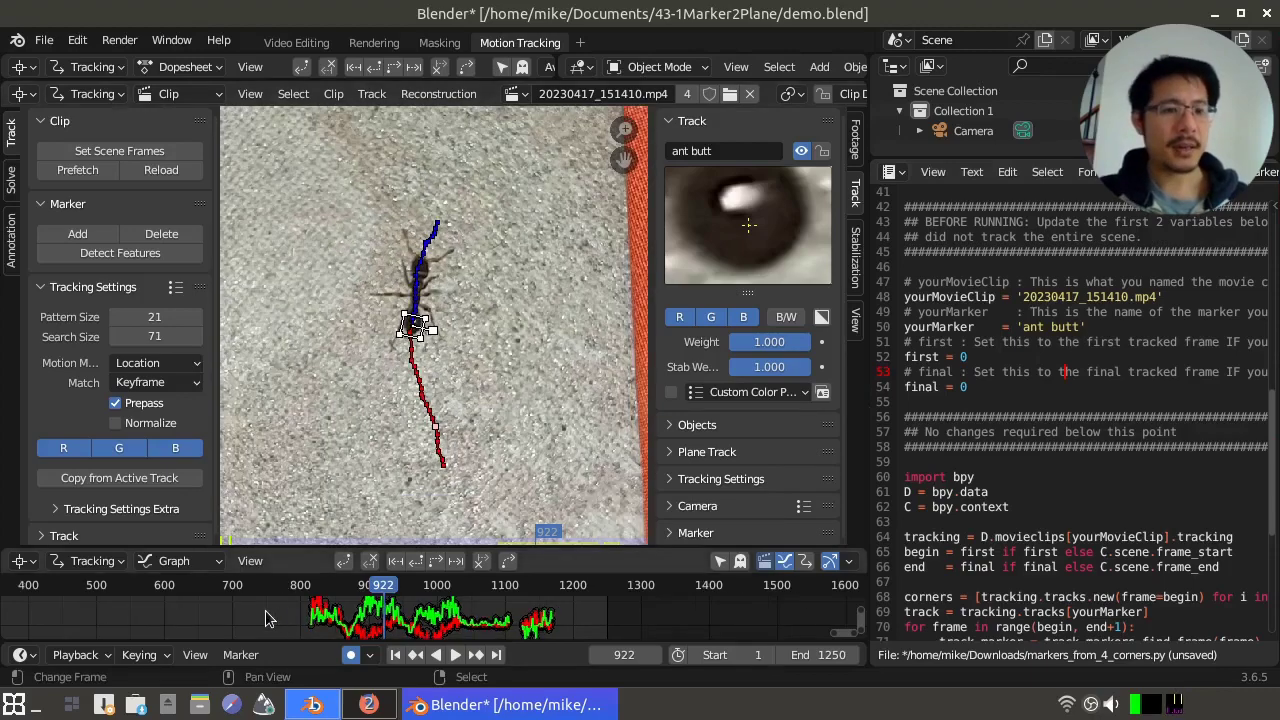
scroll(265, 610, down, 1)
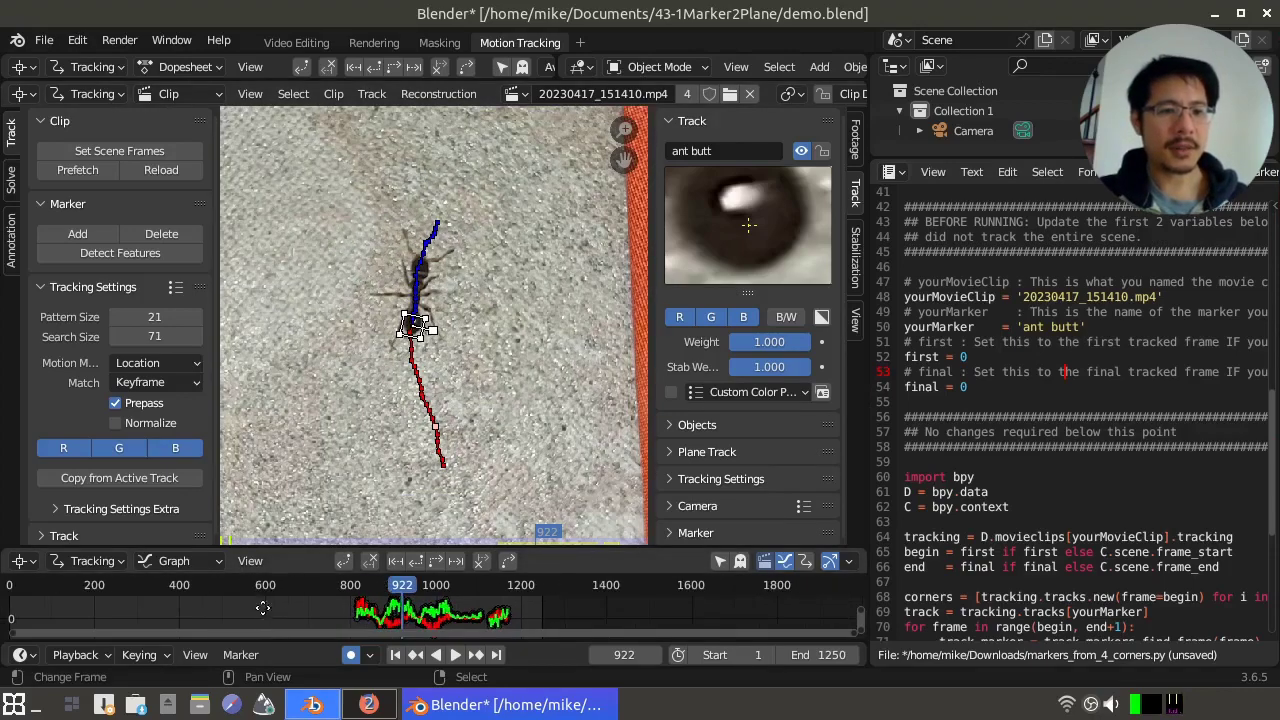
mouse_move(265, 612)
middle_down()
mouse_move(400, 616)
mouse_move(351, 614)
middle_up()
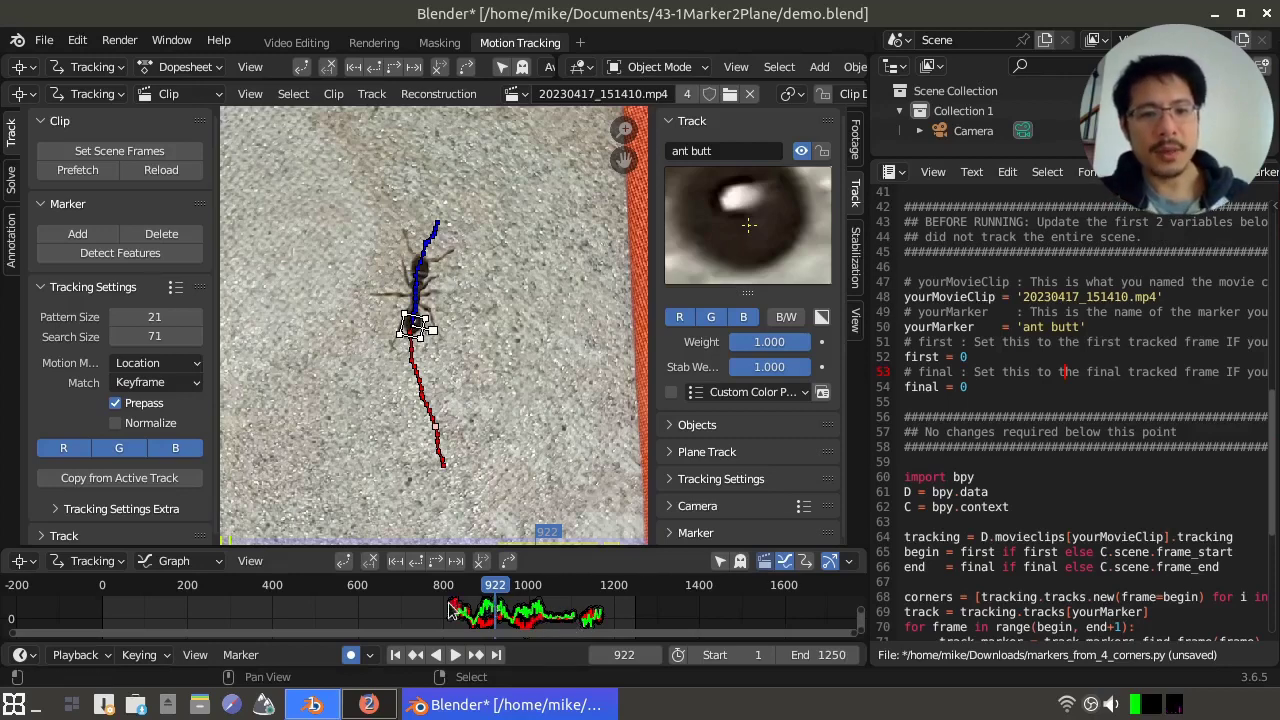
drag(427, 597, 640, 638)
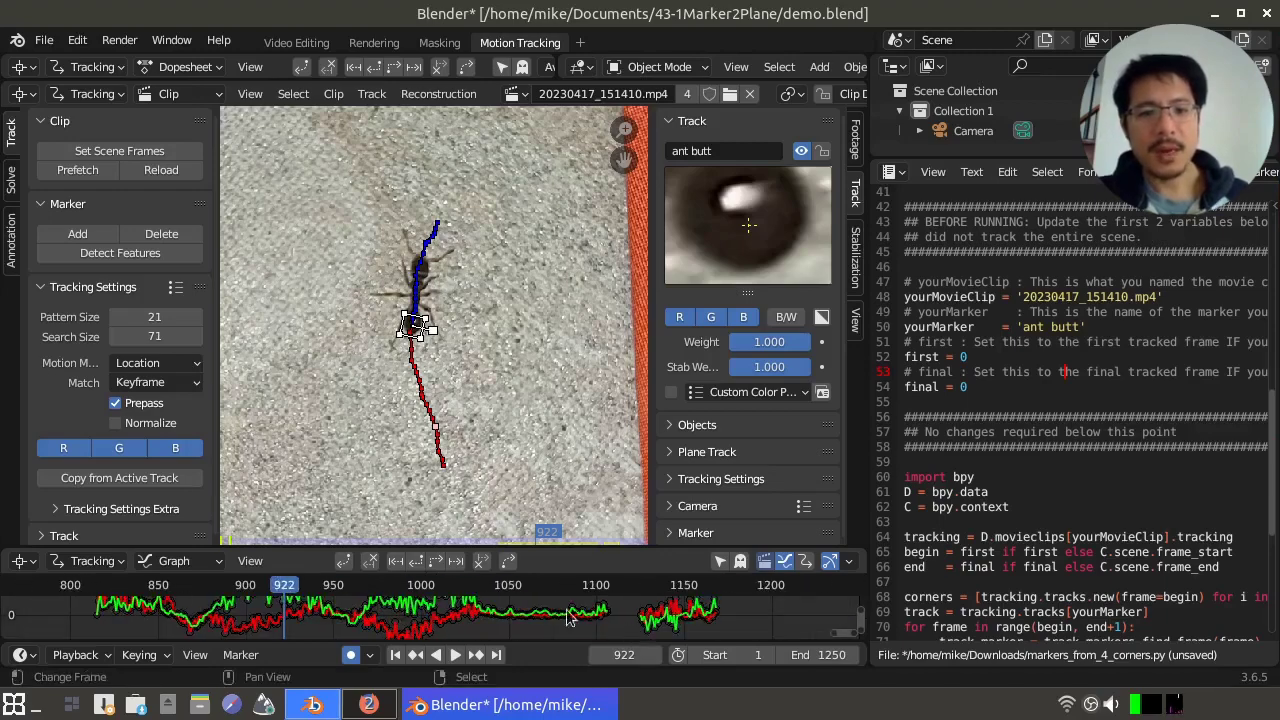
scroll(530, 612, down, 1)
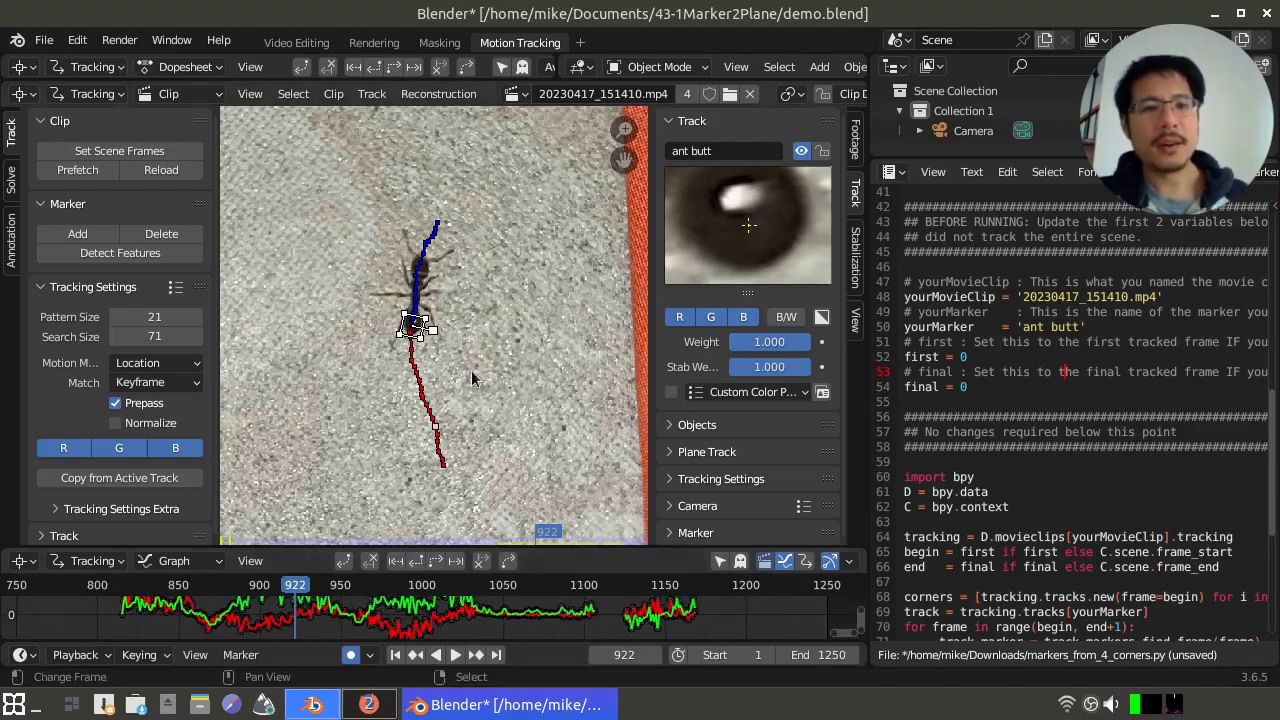
scroll(471, 370, down, 3)
scroll(437, 362, down, 3)
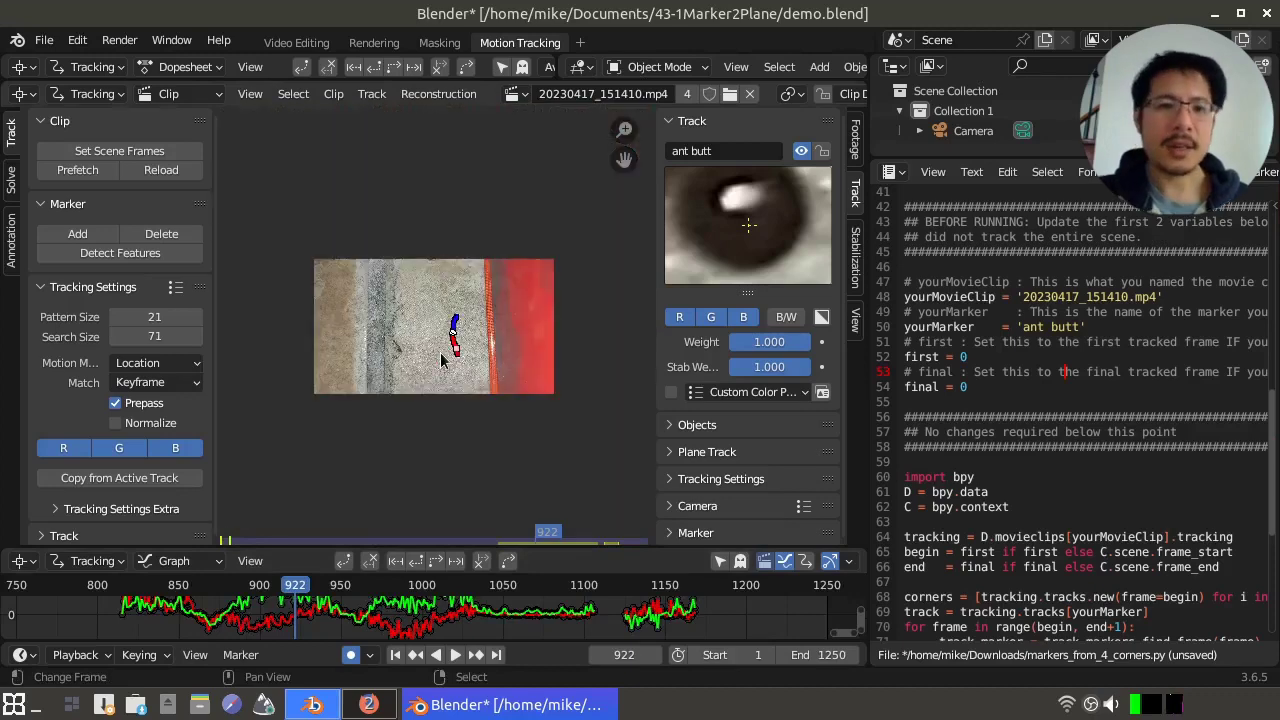
scroll(440, 360, up, 2)
scroll(440, 360, up, 1)
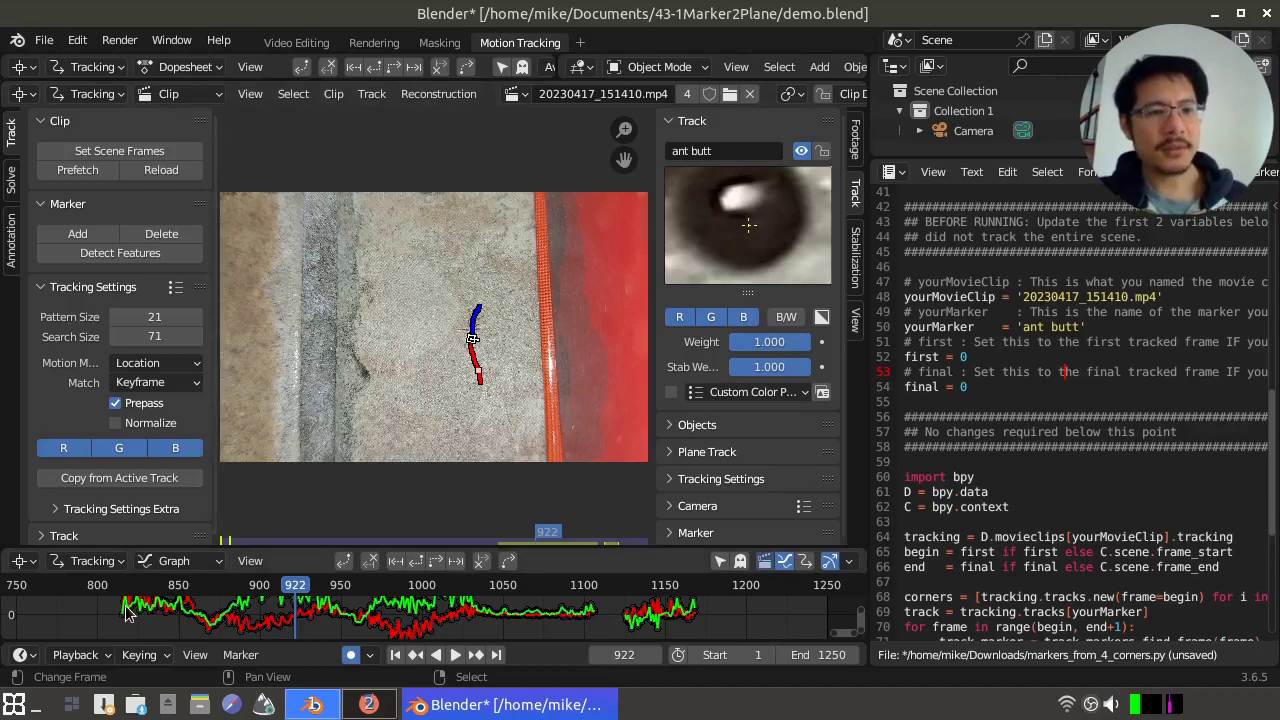
drag(128, 612, 250, 612)
mouse_move(268, 608)
mouse_down()
mouse_move(693, 625)
mouse_move(584, 620)
mouse_up()
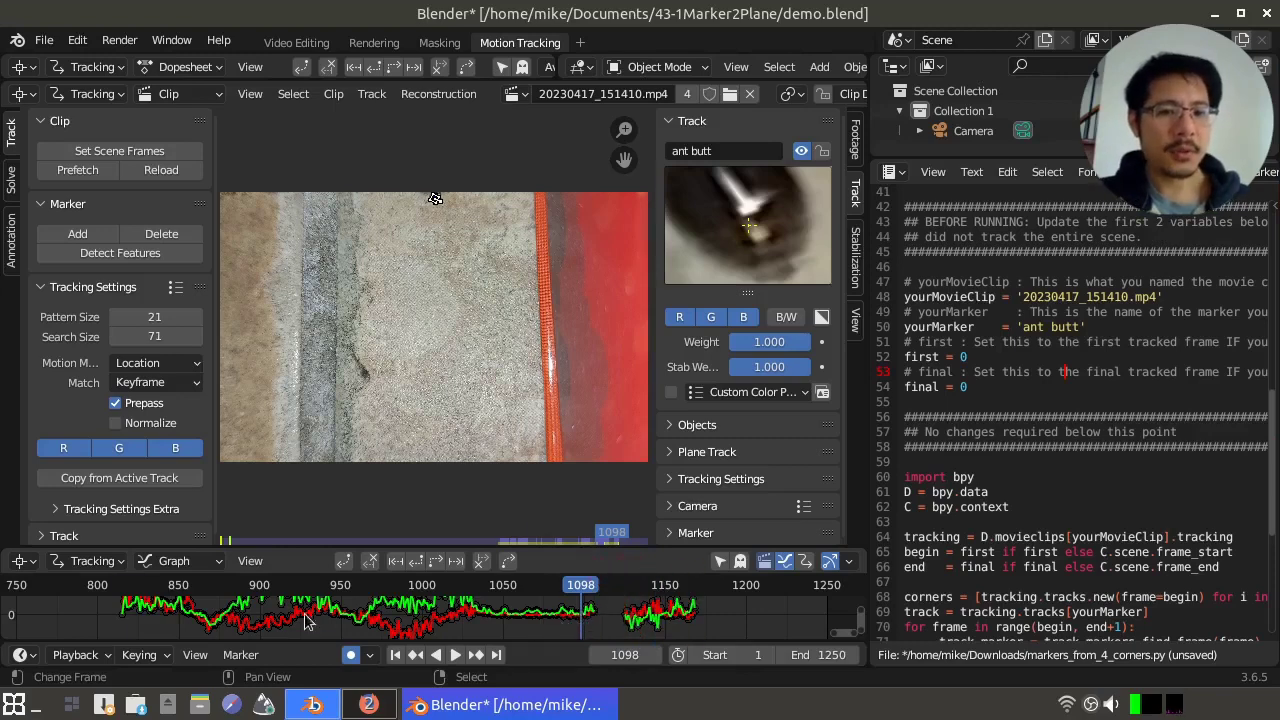
- Locate the marker's first tracked frame and set the script's first variable to 817
click(131, 616)
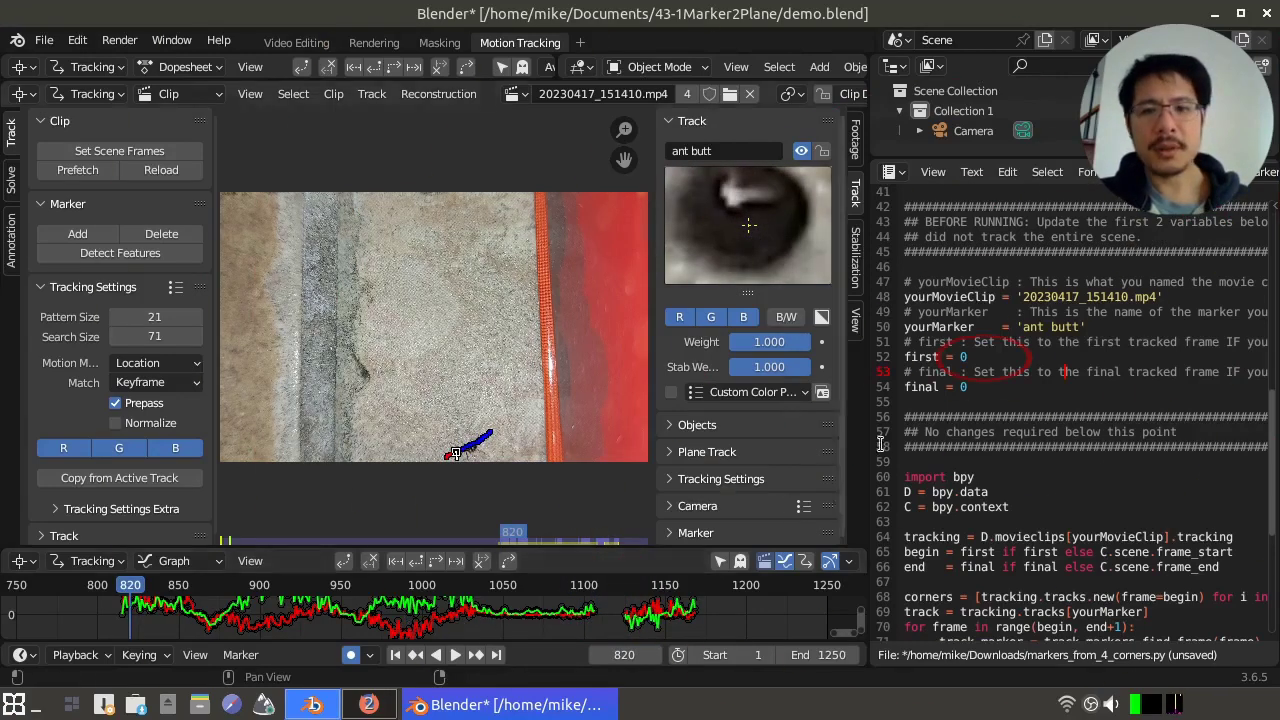
drag(985, 357, 902, 358)
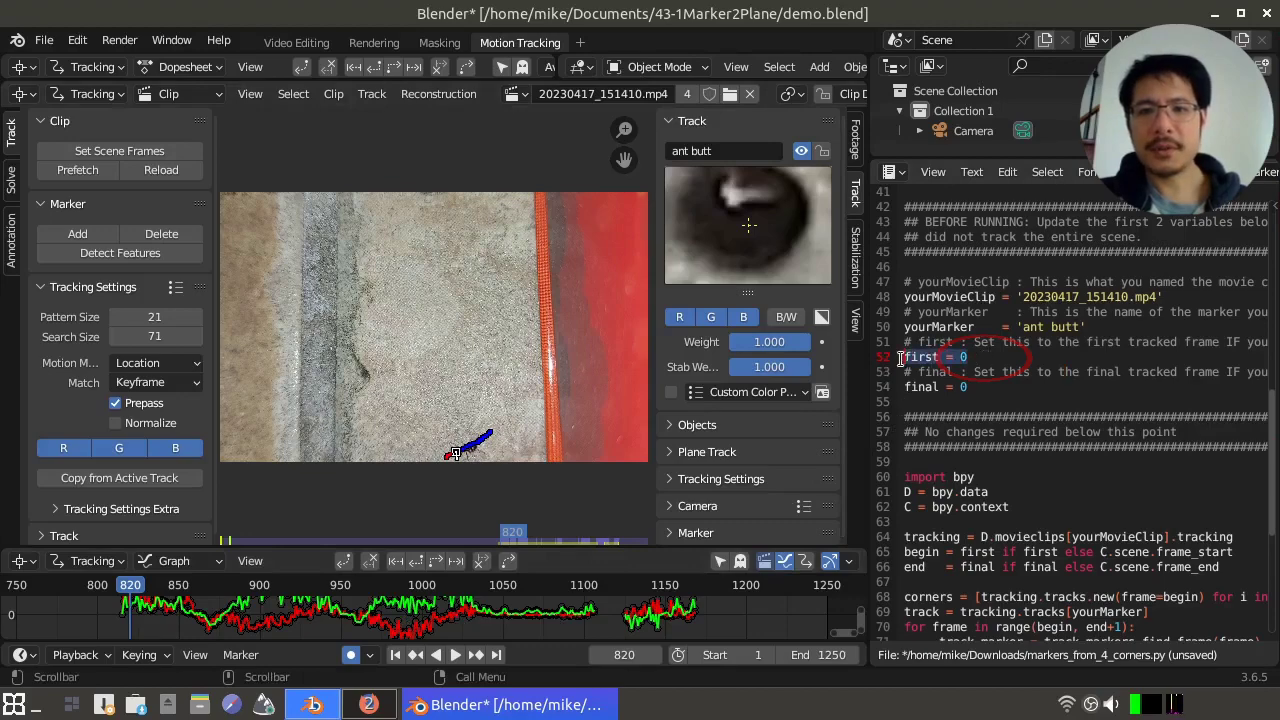
click(966, 357)
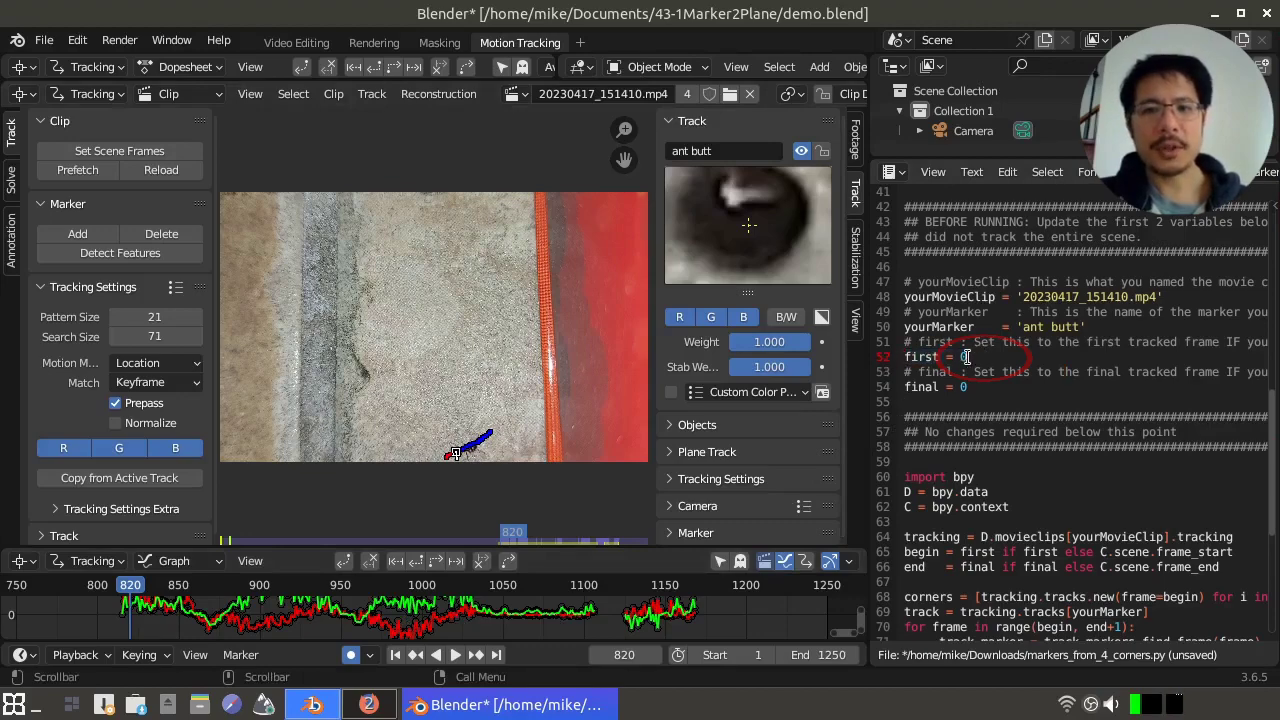
drag(122, 617, 128, 611)
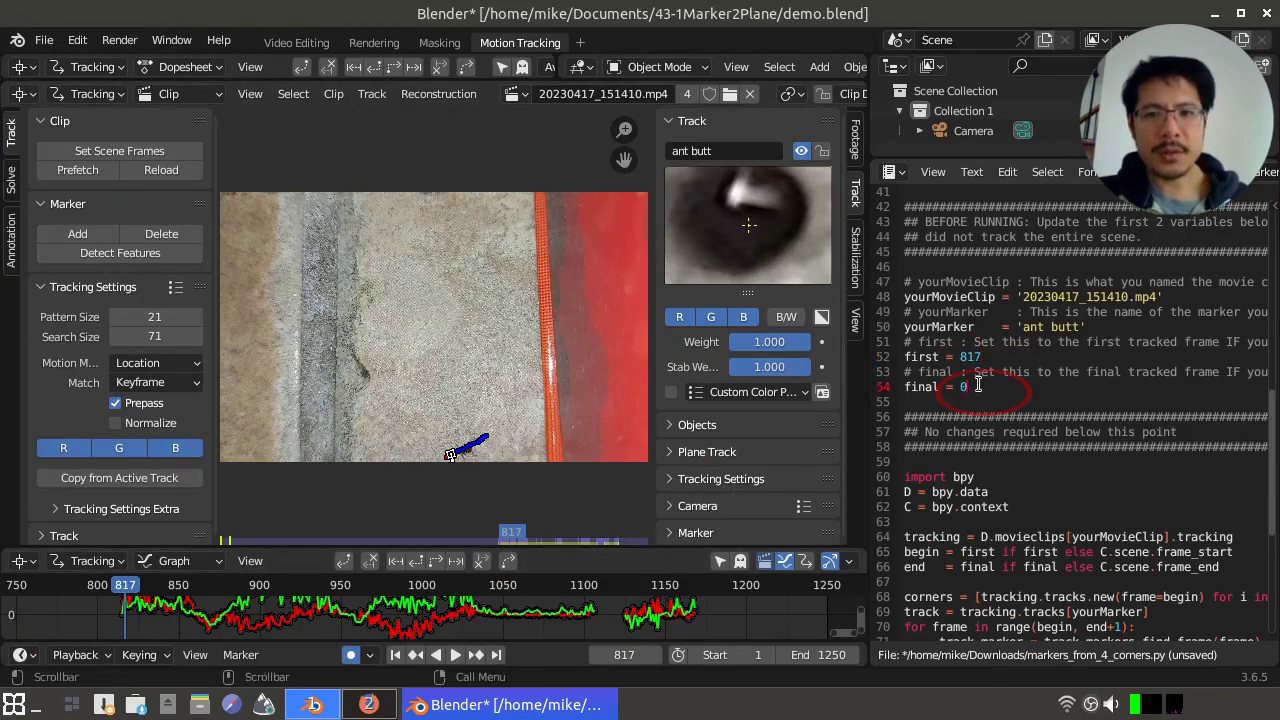
- Locate the last continuously tracked frame and set the script's final variable to 1103
drag(978, 386, 947, 389)
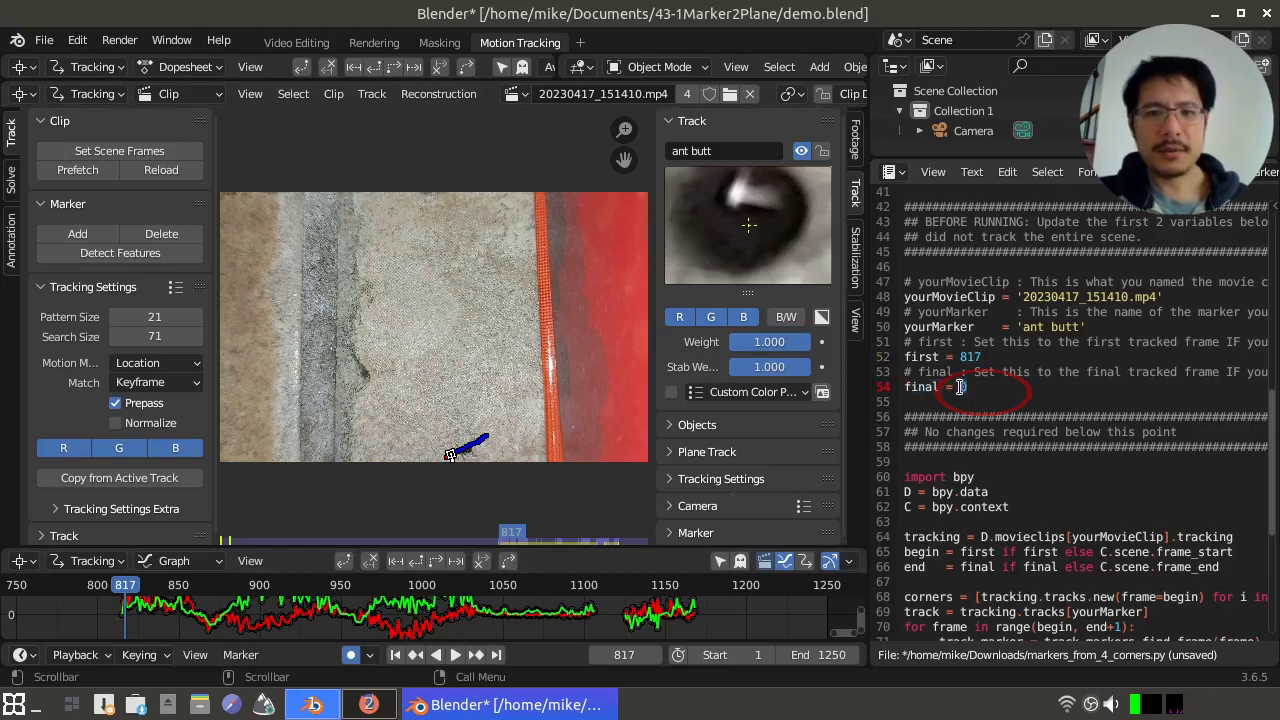
drag(583, 608, 589, 613)
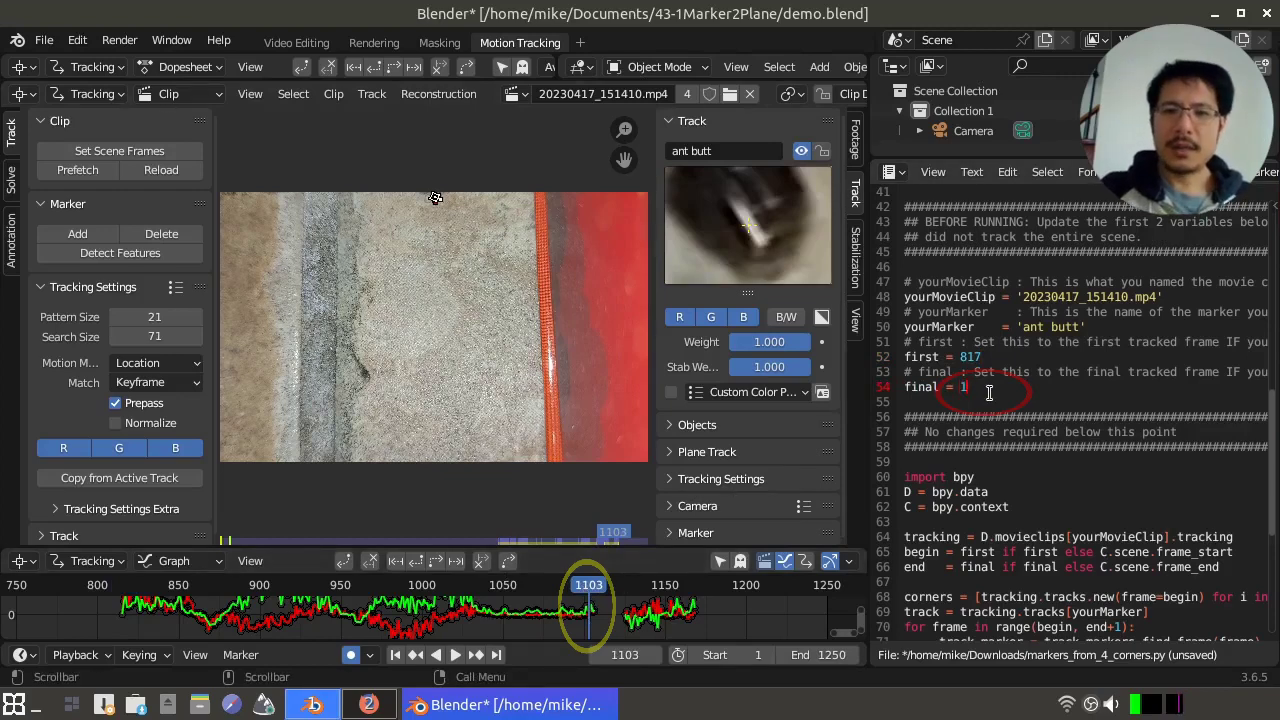
text(103)
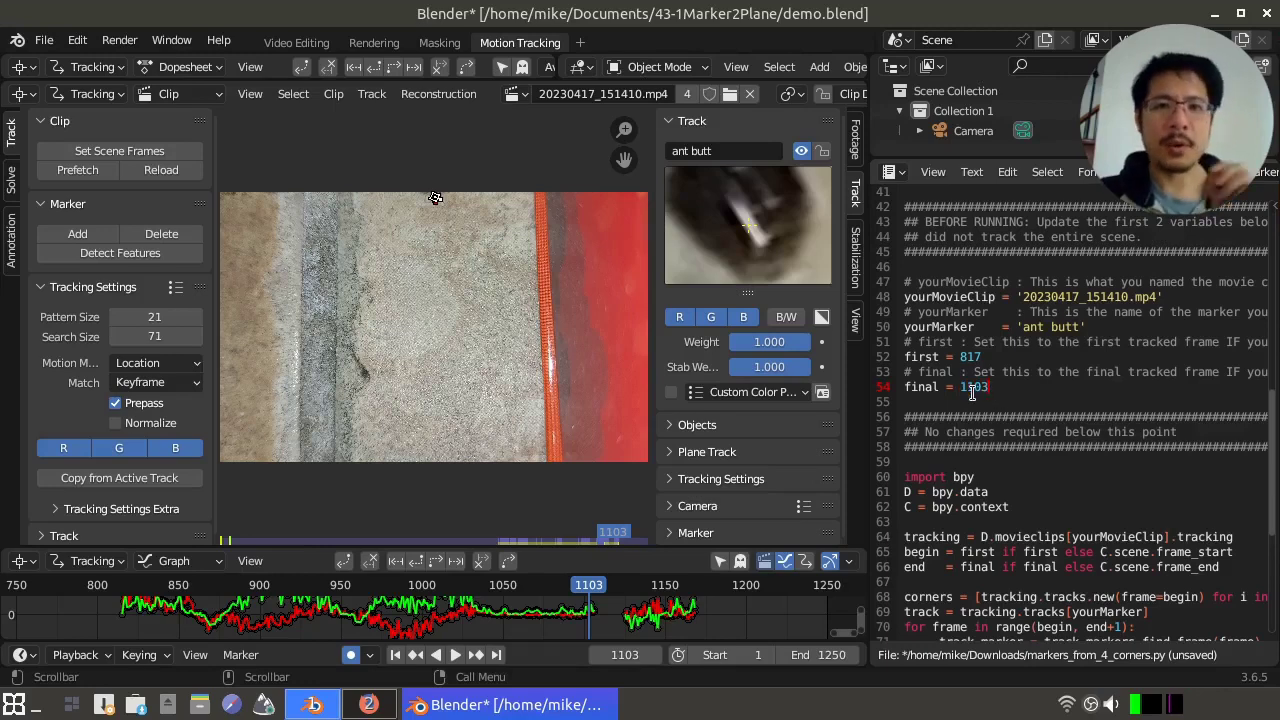
- Resize the Text Editor area and shift its header to reveal the control for running the script
key(alt+p)
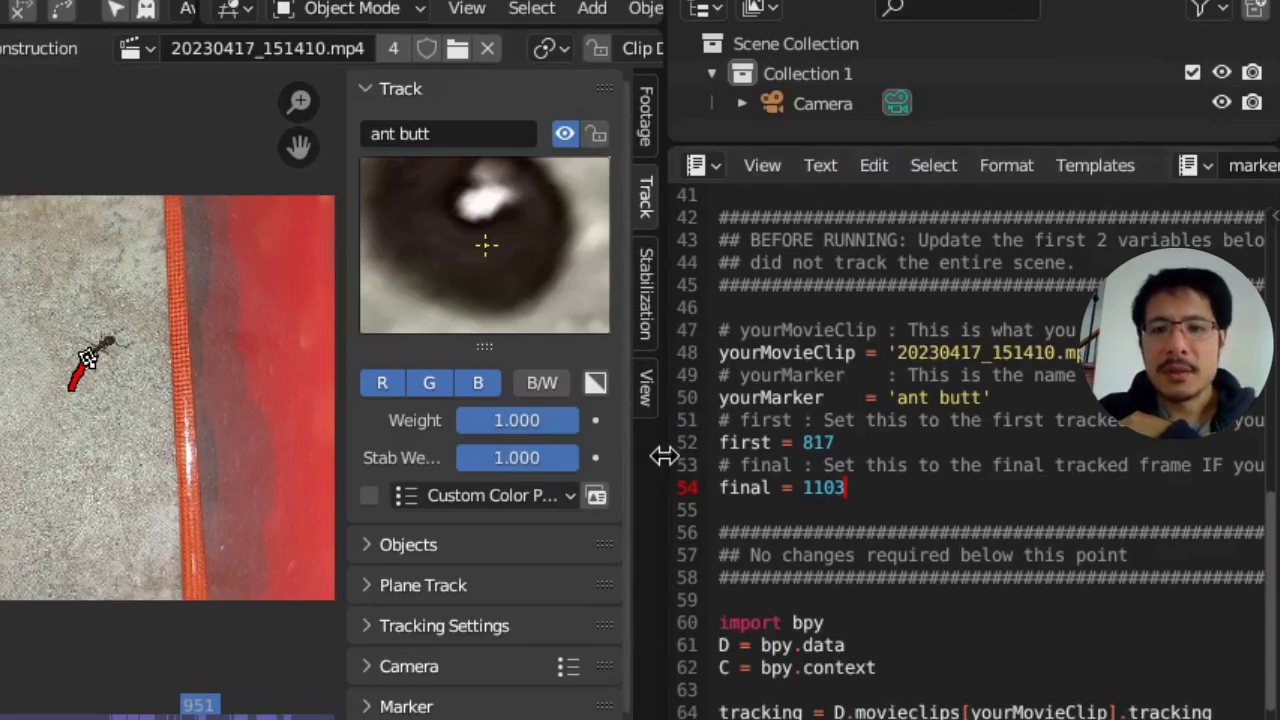
drag(663, 456, 112, 470)
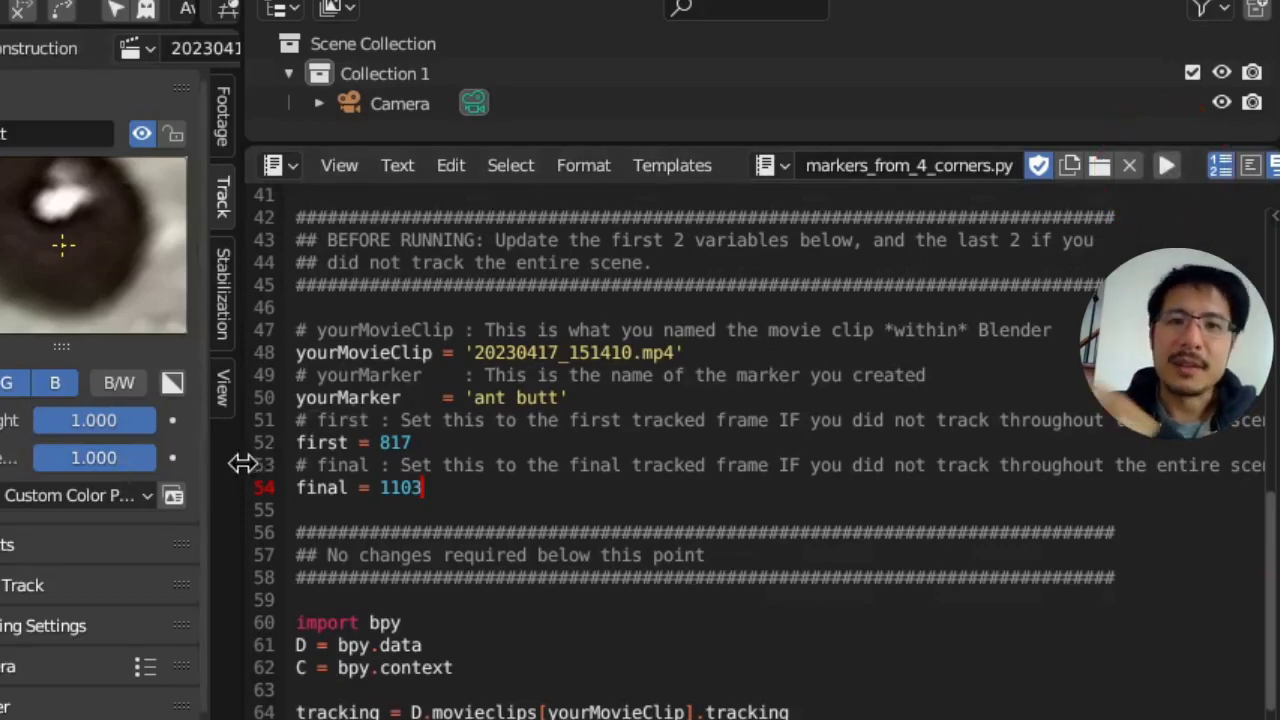
drag(244, 462, 742, 456)
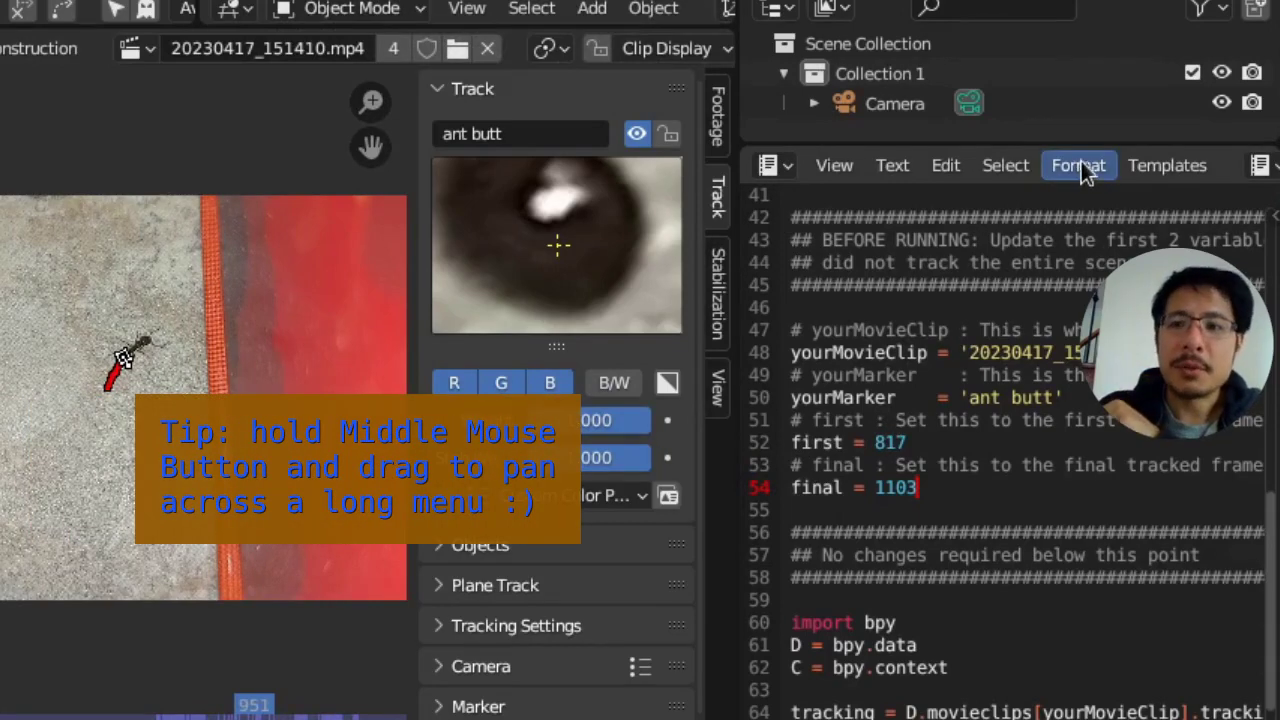
middle_drag(1150, 165, 1047, 165)
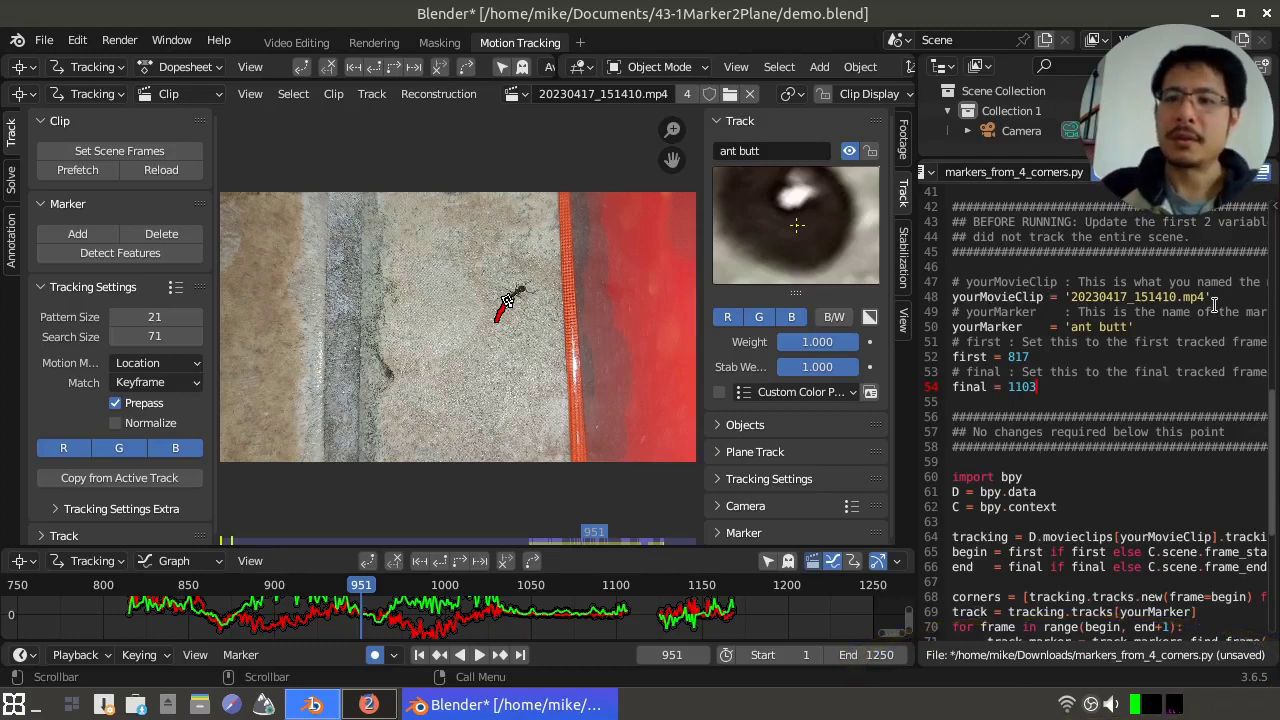
- Check the clip name, marker name and frame range in the script, and run it on the ant butt marker
drag(1207, 298, 1078, 298)
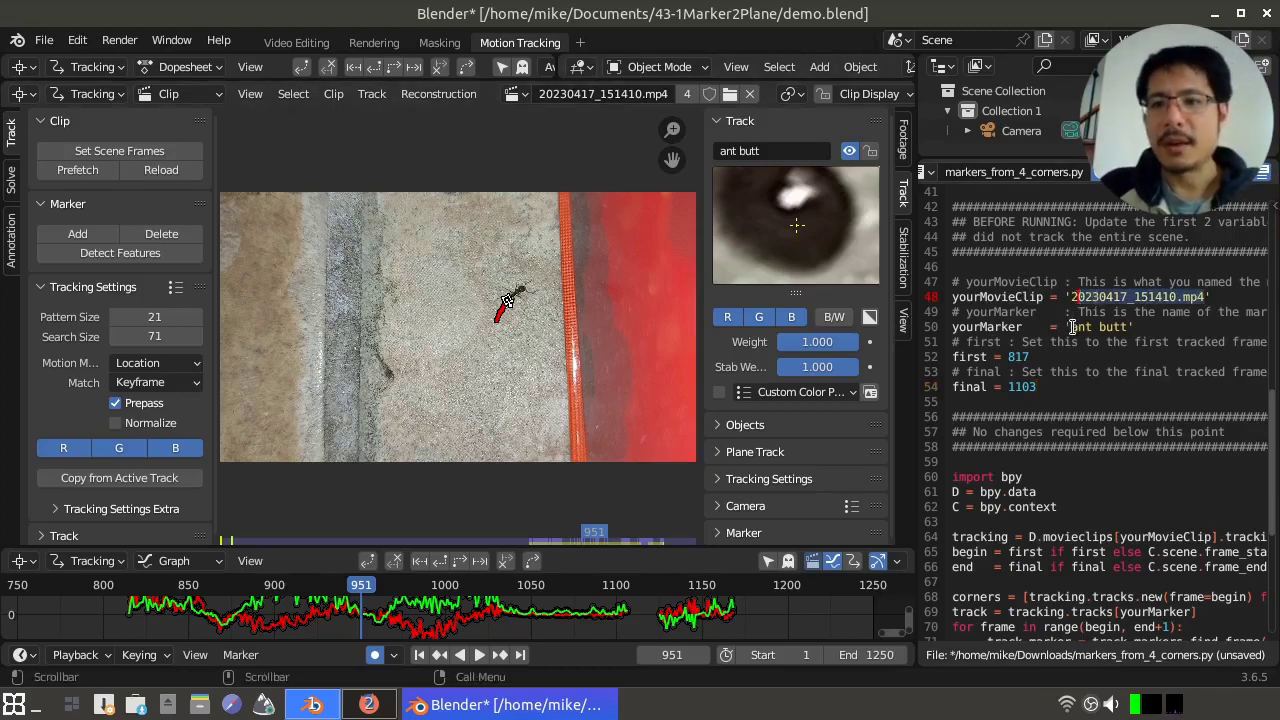
drag(1072, 327, 1122, 327)
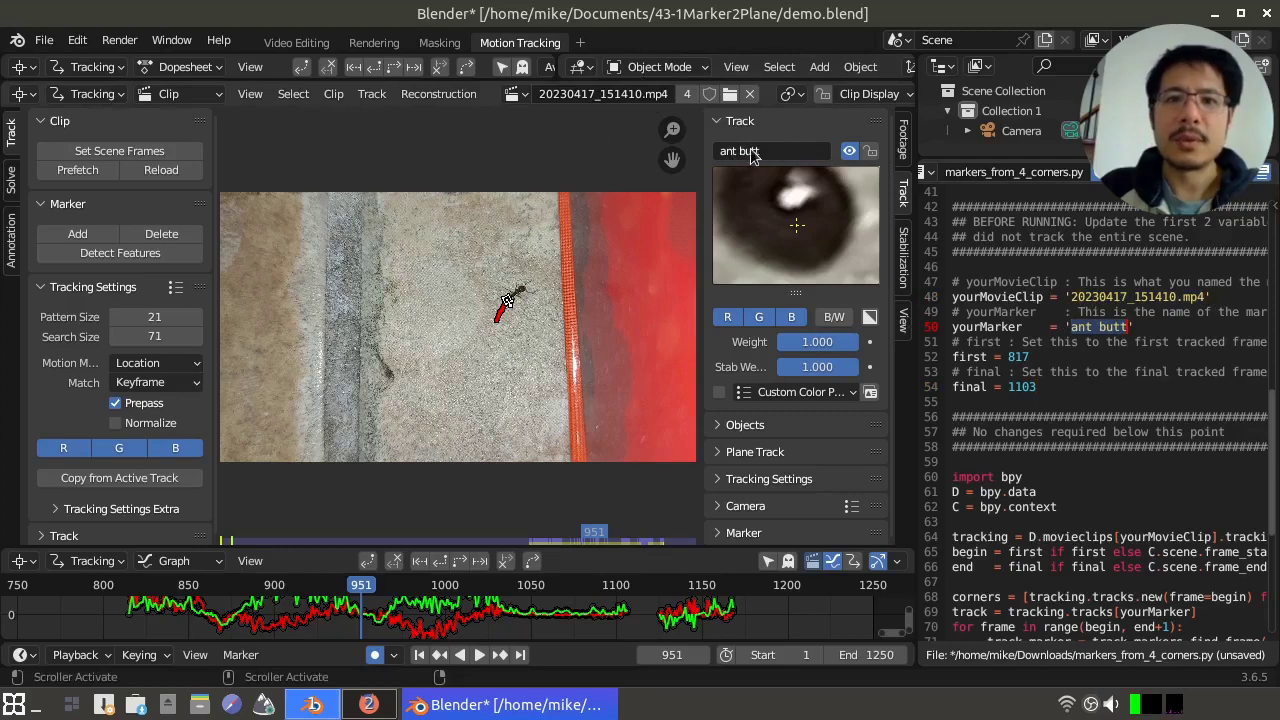
double_click(1016, 357)
double_click(1020, 387)
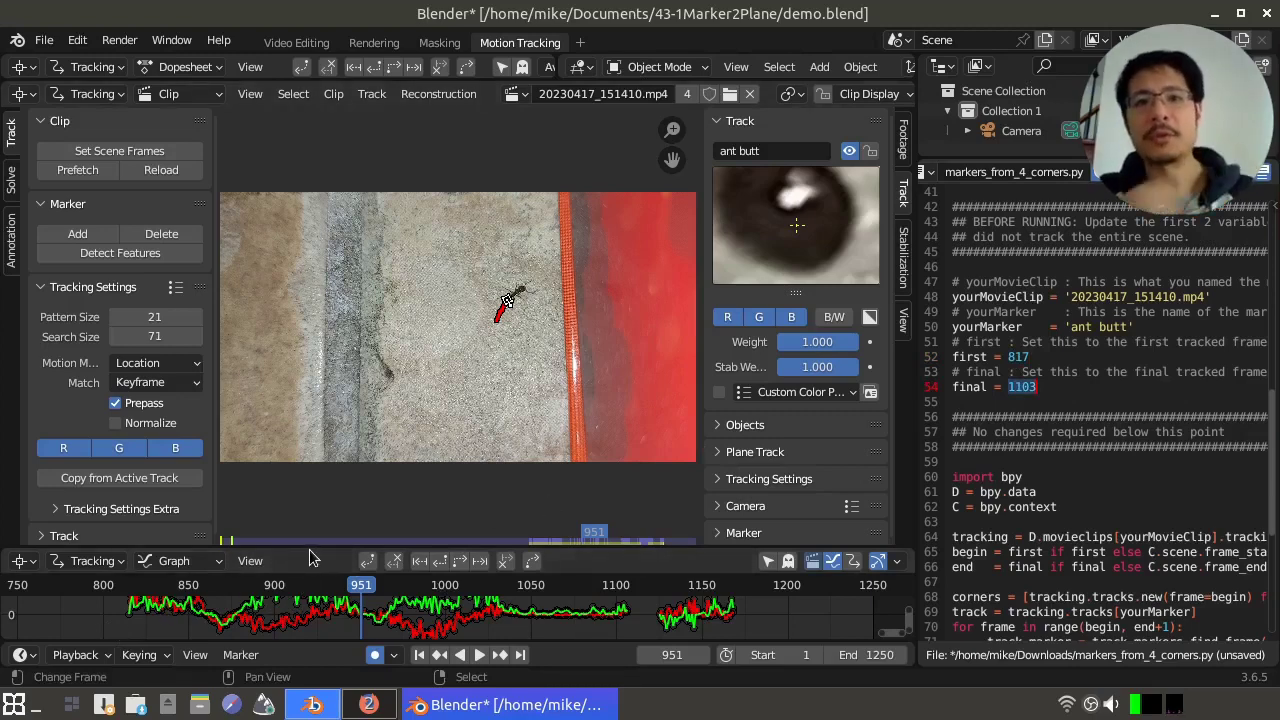
click(1042, 332)
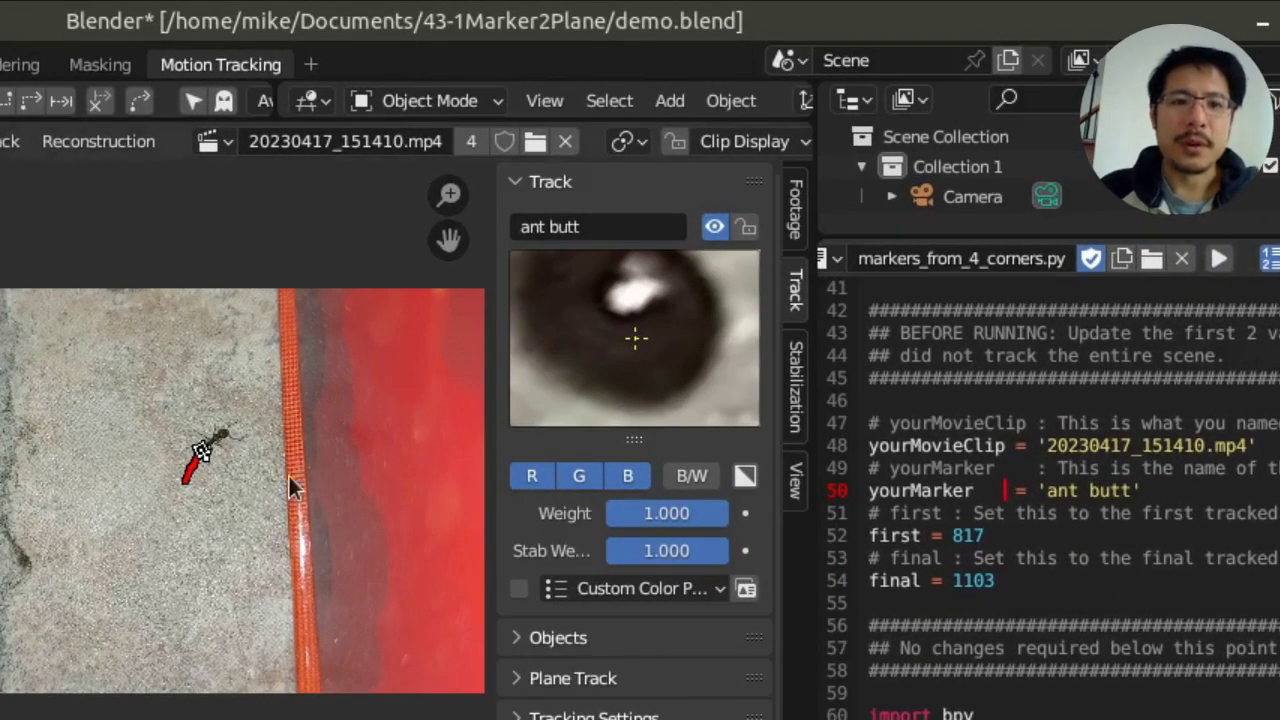
scroll(197, 449, up, 6)
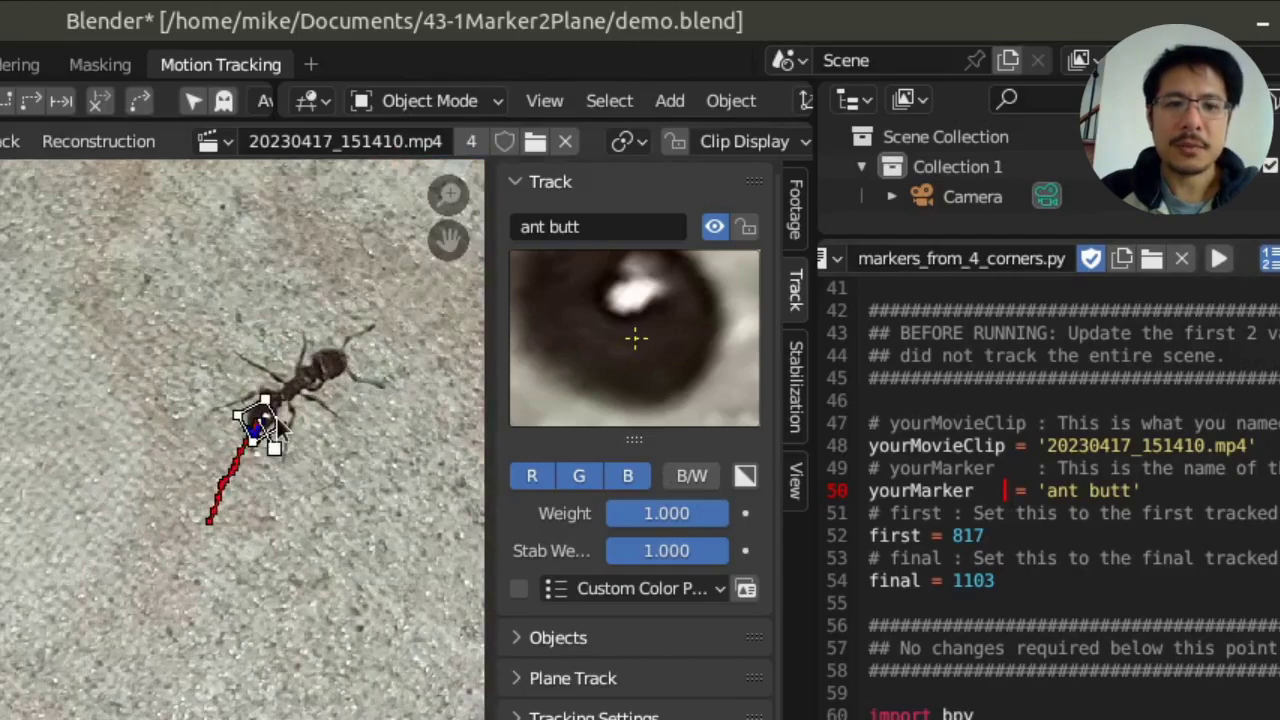
click(1216, 266)
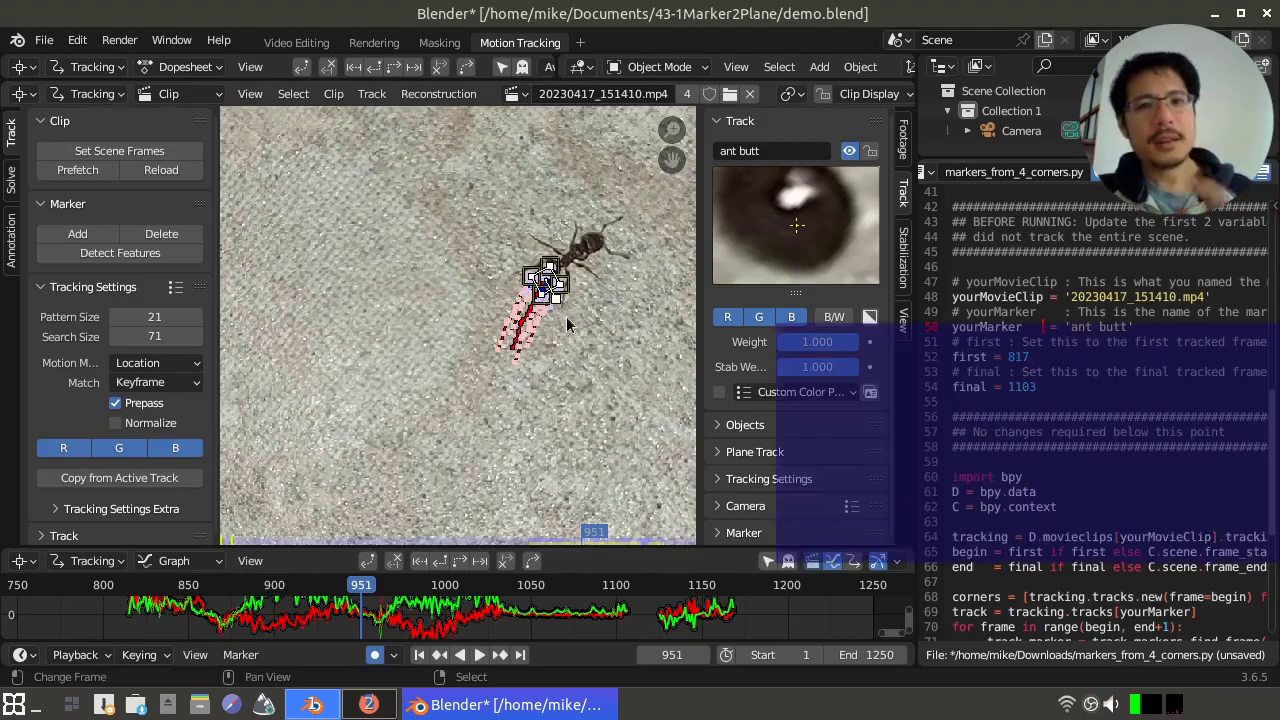
- Deselect everything in the clip and select the four new corner markers around the ant's rear end
scroll(560, 277, up, 2)
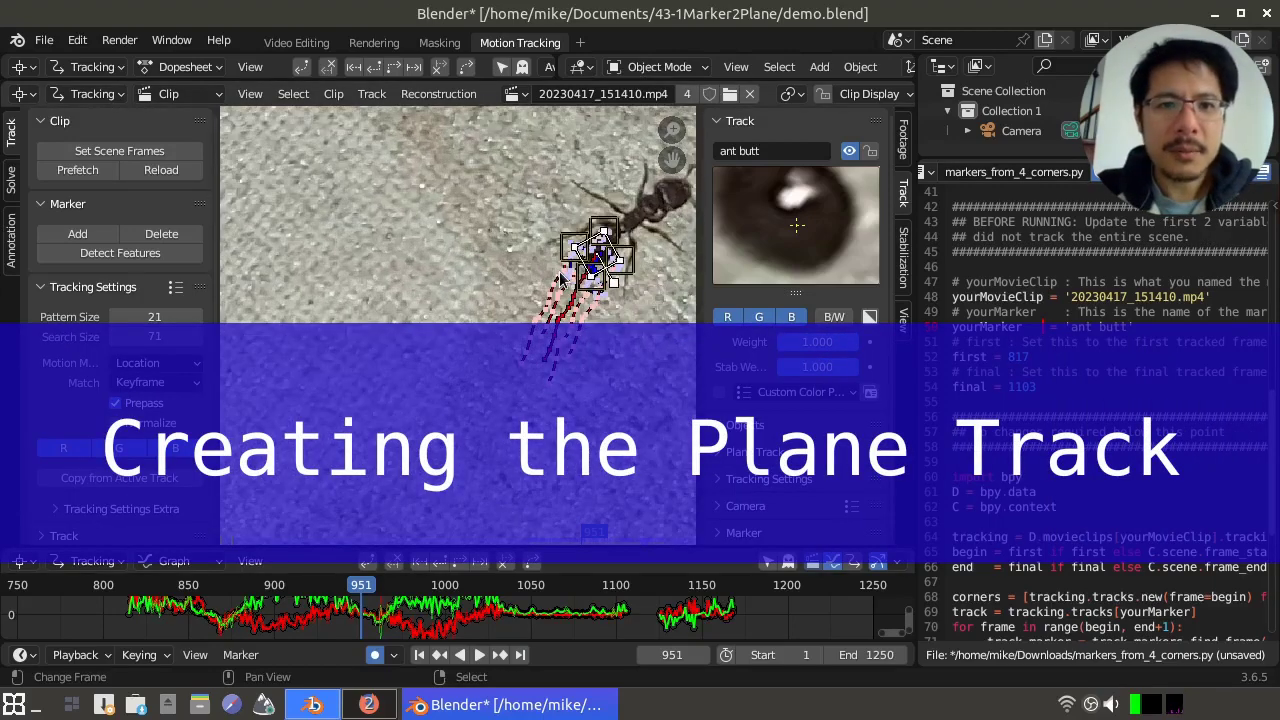
middle_drag(560, 277, 494, 317)
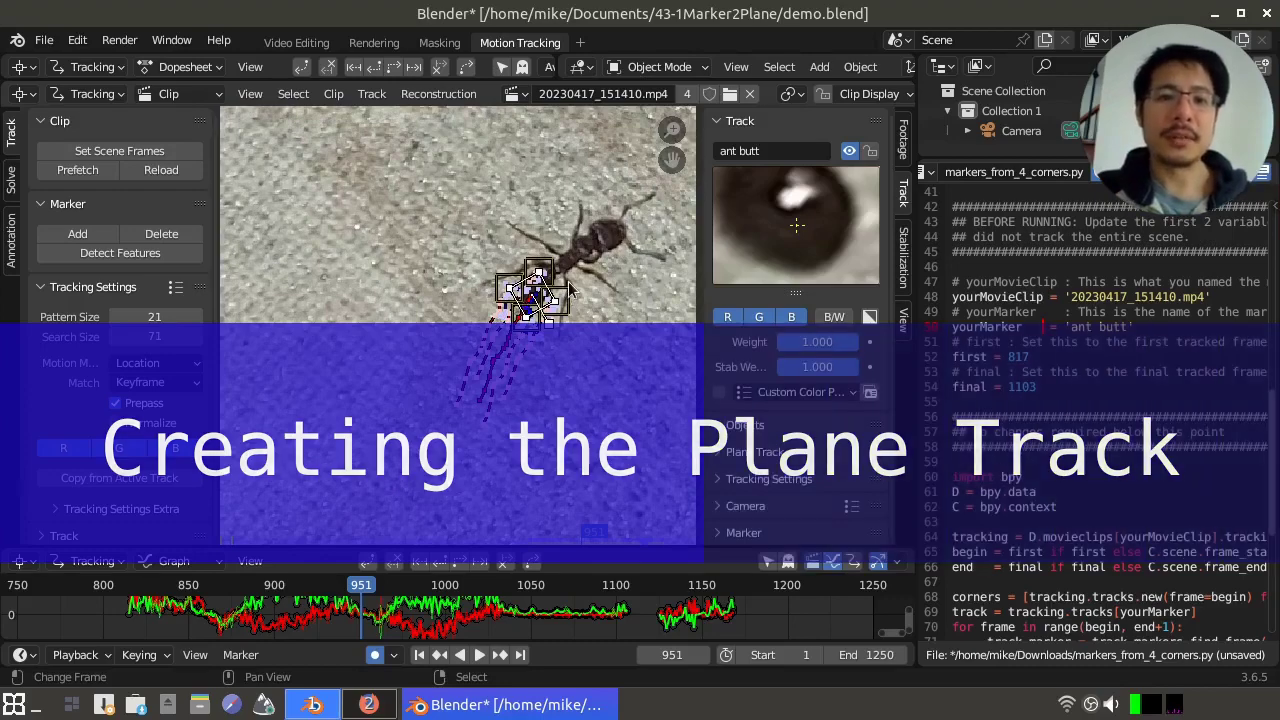
scroll(458, 325, up, 1)
scroll(375, 282, up, 3)
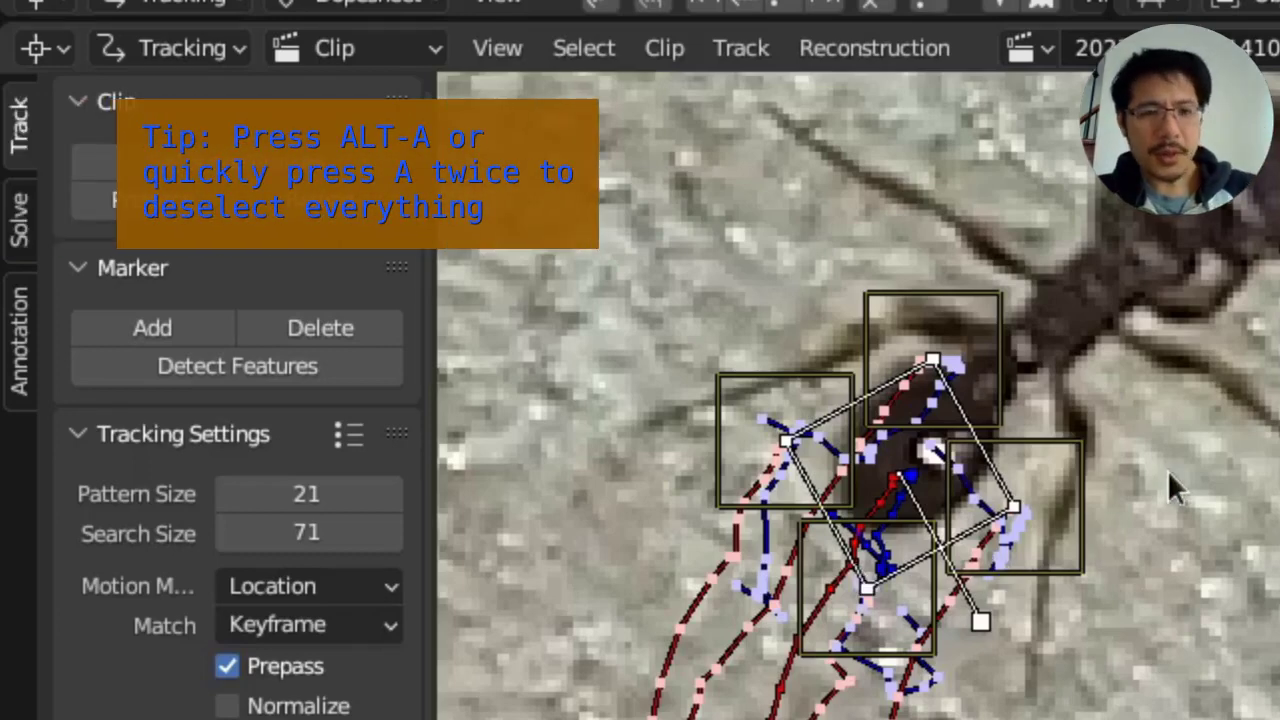
key(alt+a)
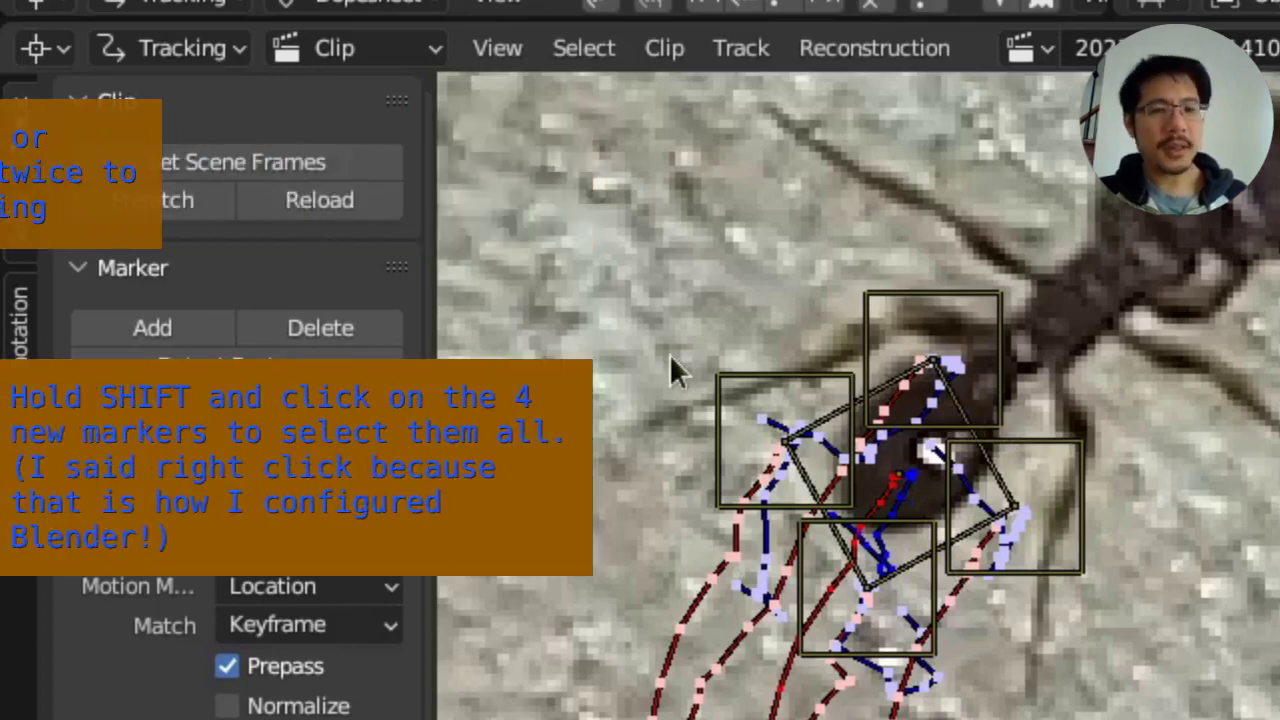
shift+right_click(735, 406)
shift+right_click(918, 305)
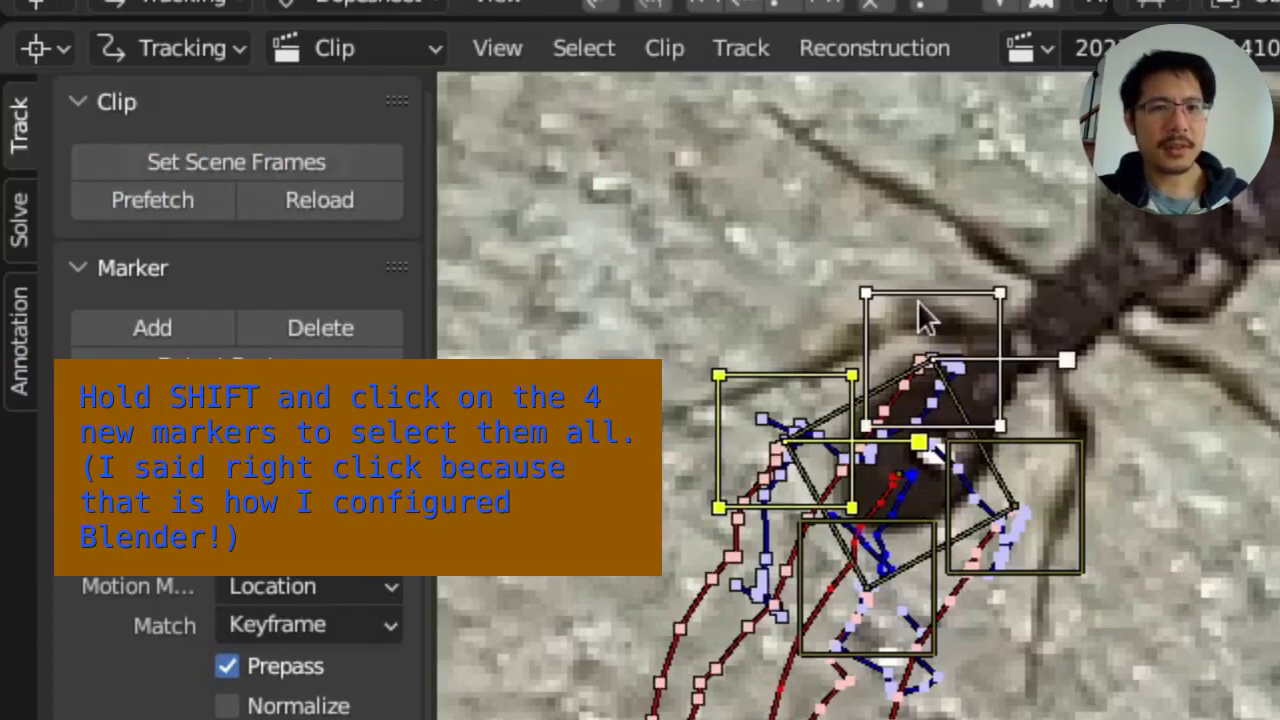
shift+right_click(1067, 546)
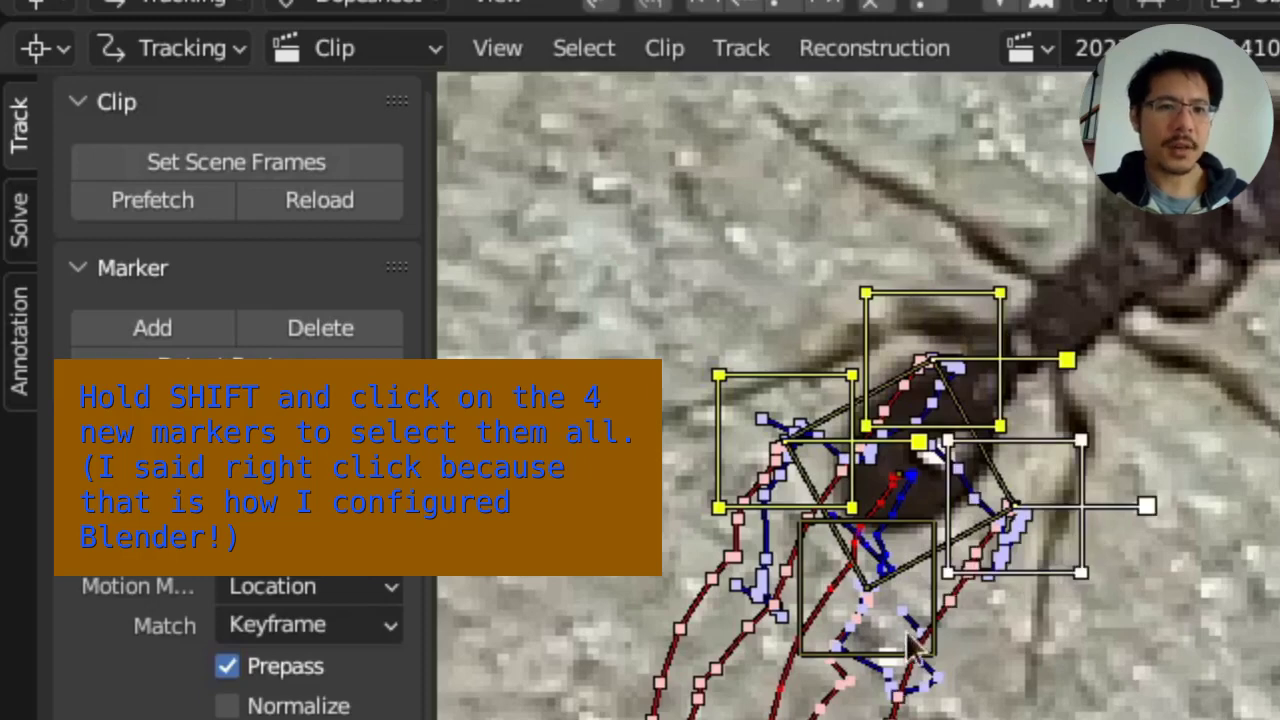
shift+right_click(853, 645)
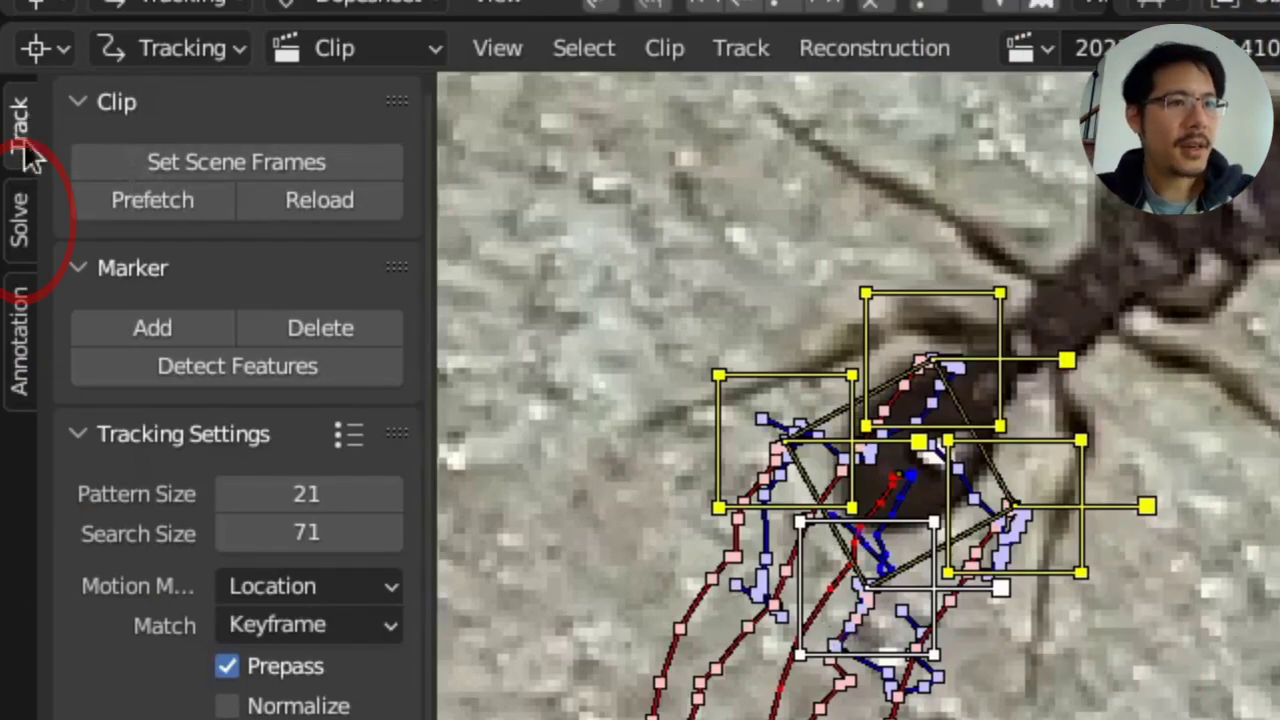
- Create a plane track from the four selected corner markers
click(22, 225)
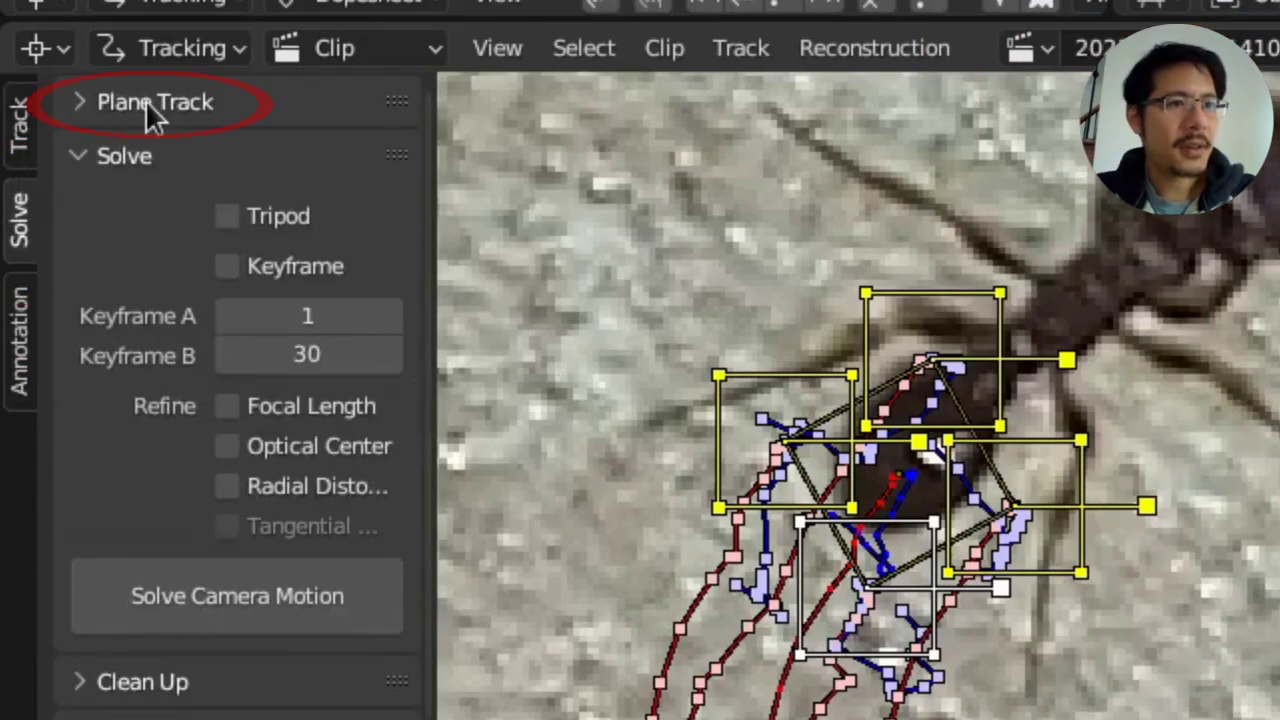
click(205, 104)
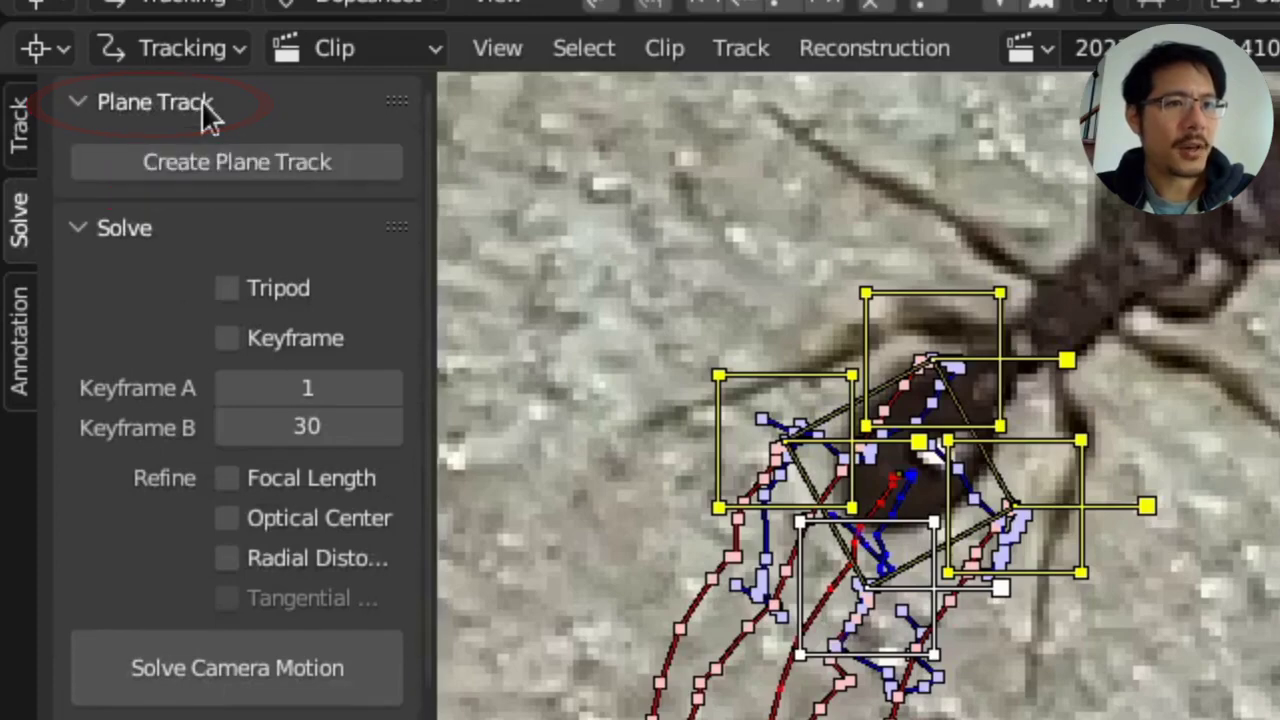
click(255, 161)
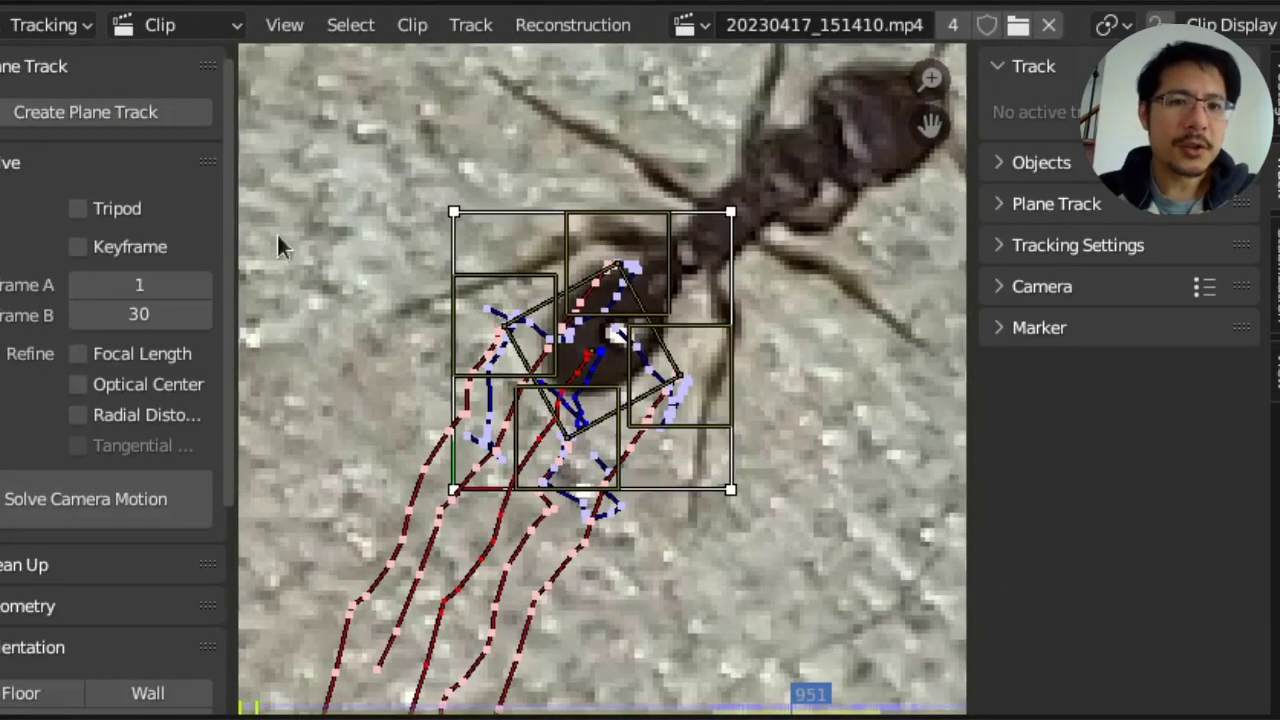
- Move the plane track's four corners onto the centres of the four corner markers, keeping their order around the plane
scroll(487, 252, up, 2)
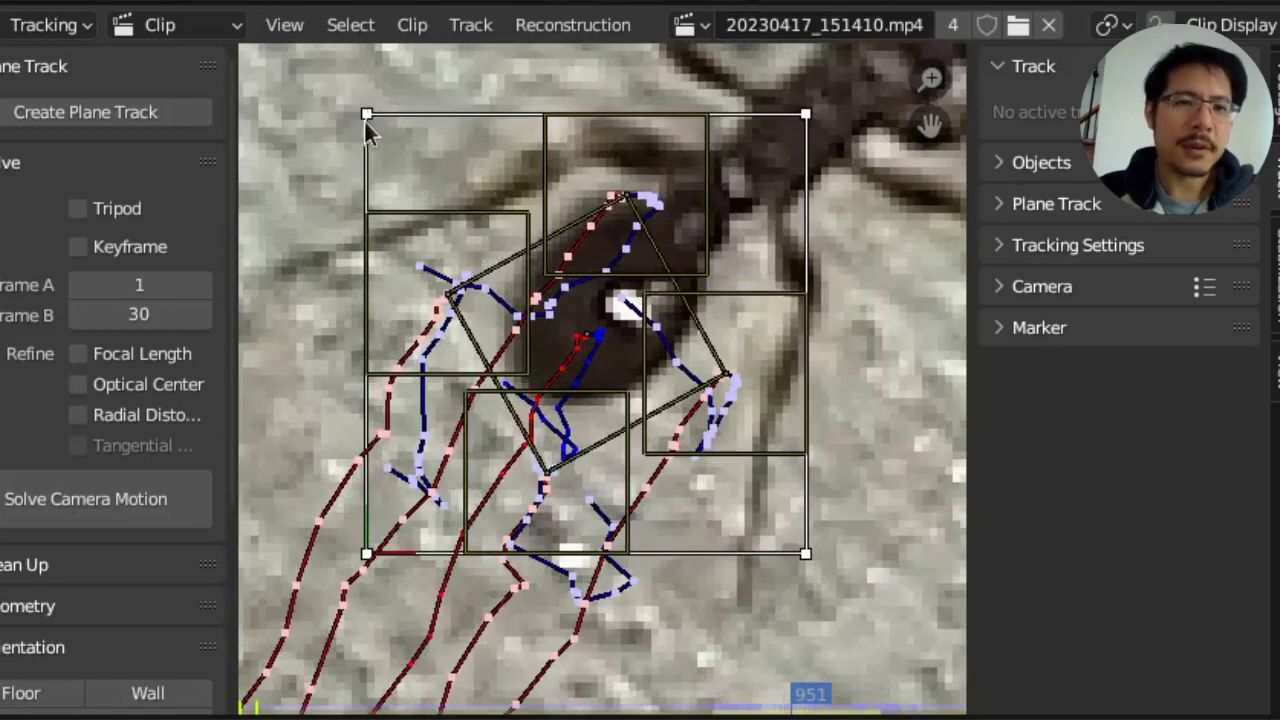
drag(366, 114, 445, 291)
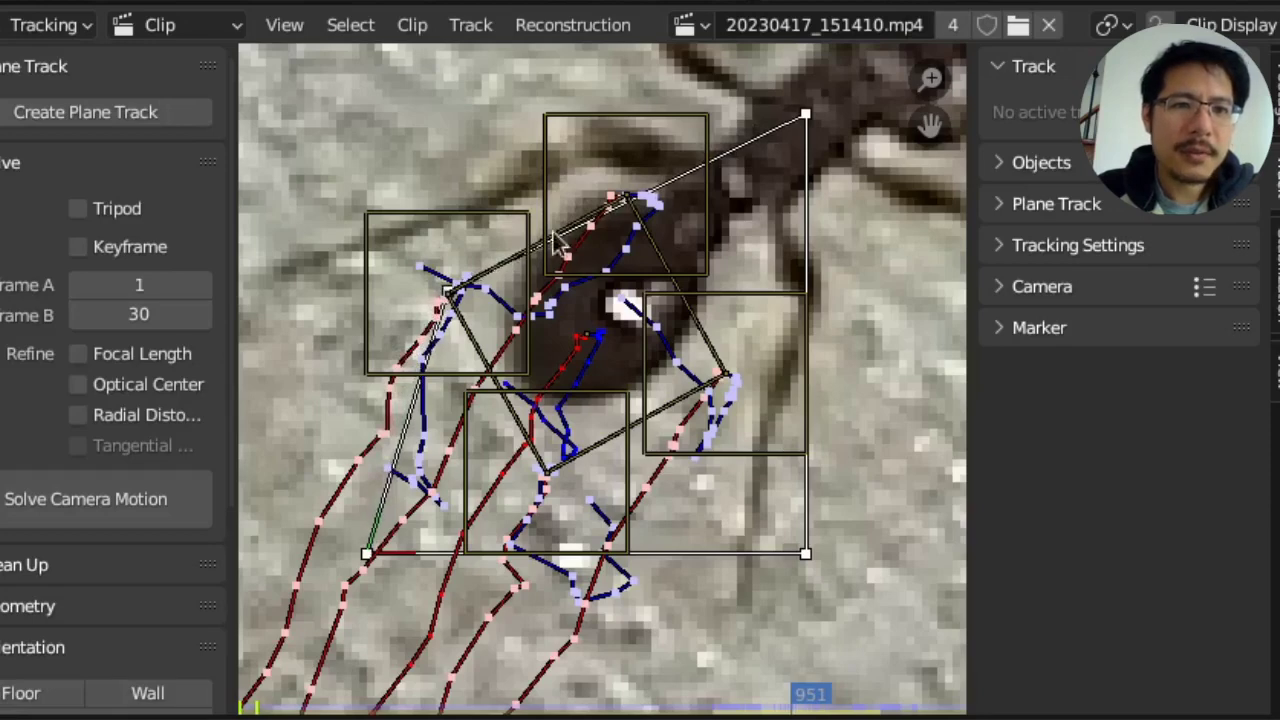
drag(806, 116, 628, 194)
drag(804, 554, 548, 468)
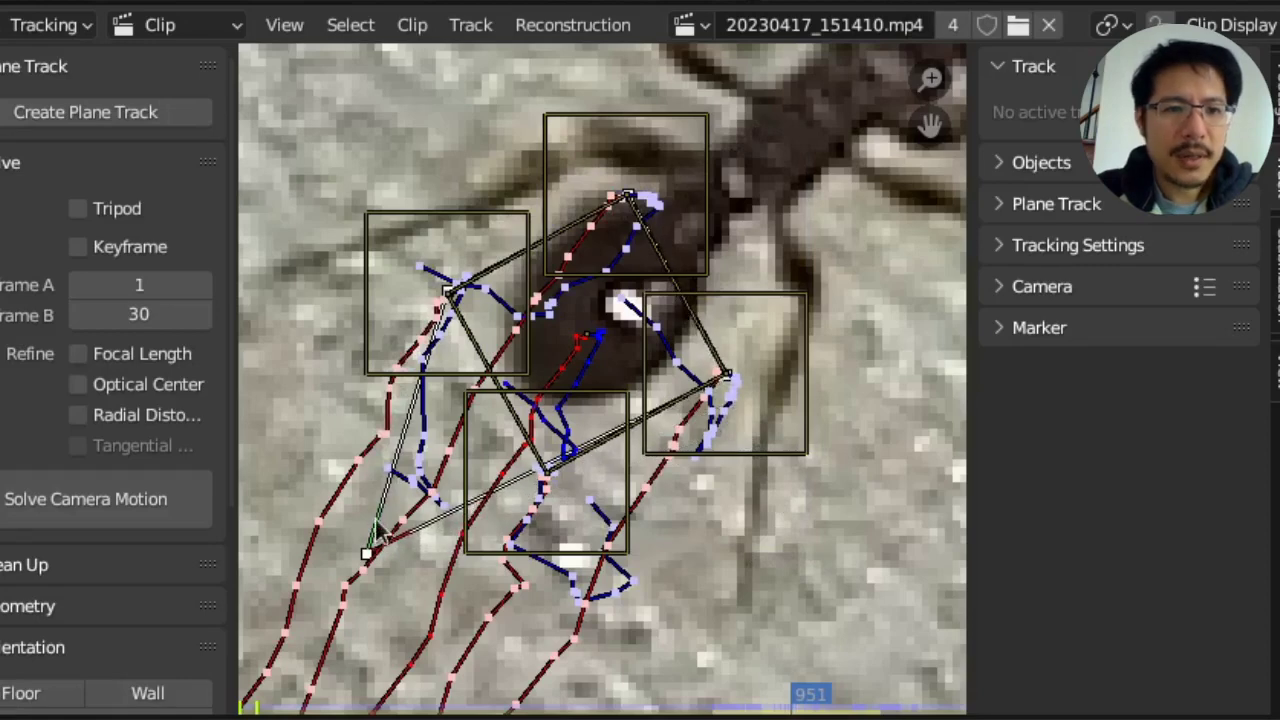
drag(367, 553, 550, 474)
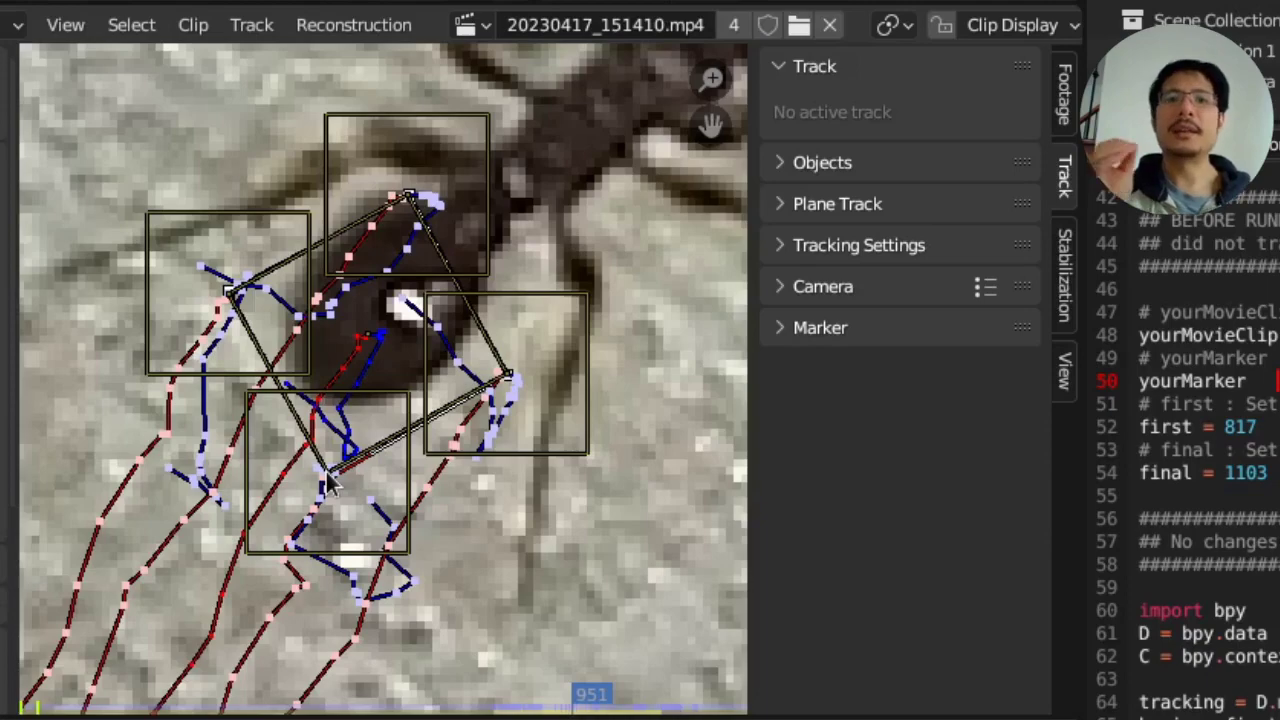
- Load arrow_green-openclipart-cyberscooty-fleche-verte.png from the media folder as the plane track's image
scroll(437, 277, down, 1)
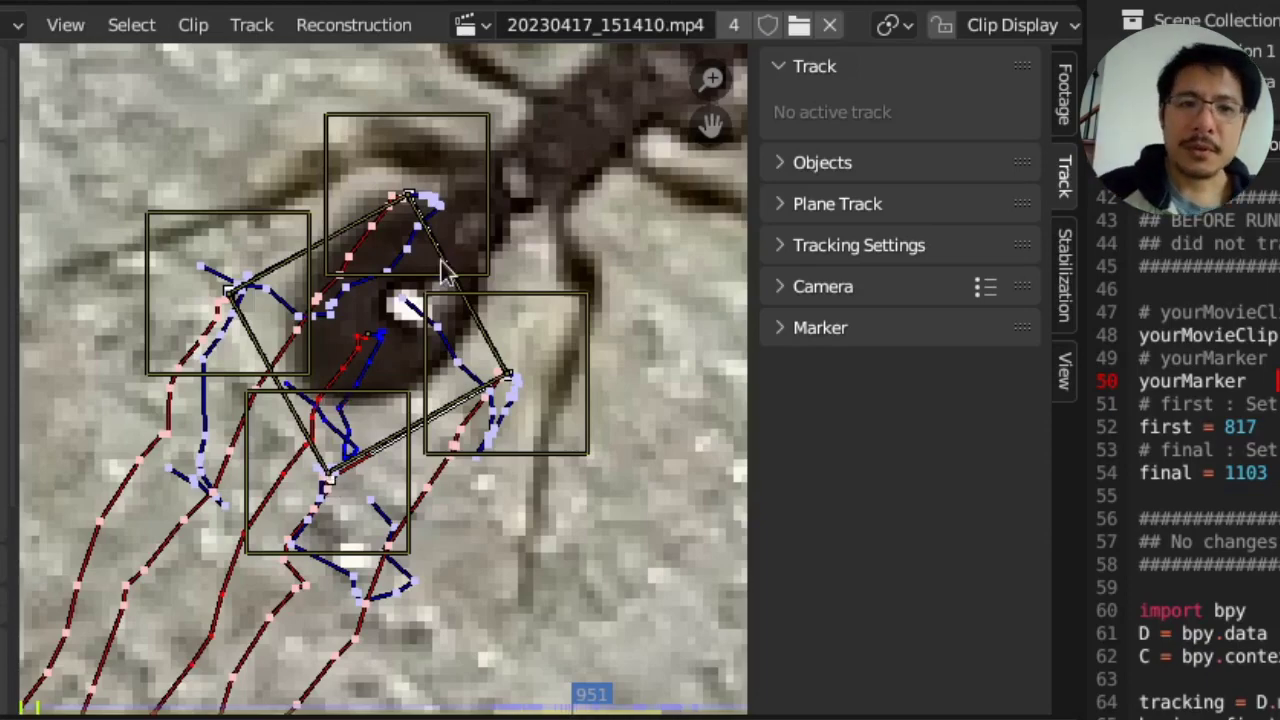
scroll(441, 265, down, 1)
scroll(441, 265, down, 1)
scroll(445, 269, down, 1)
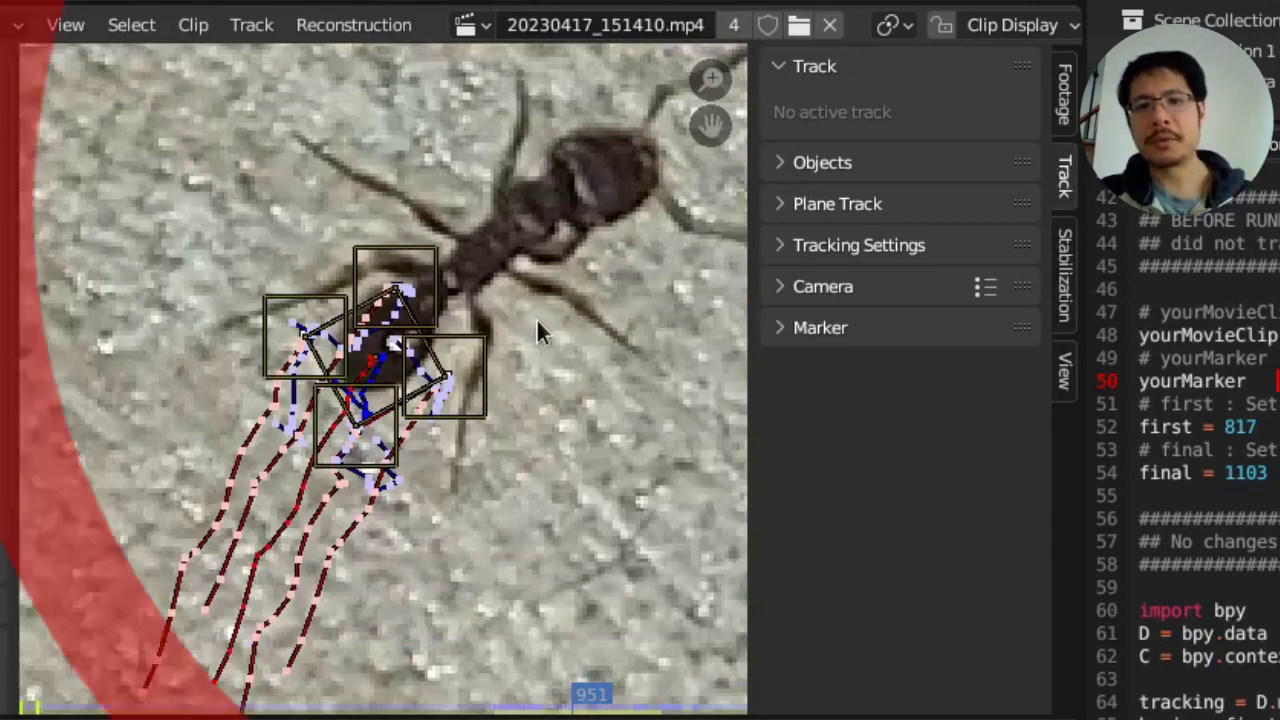
click(840, 205)
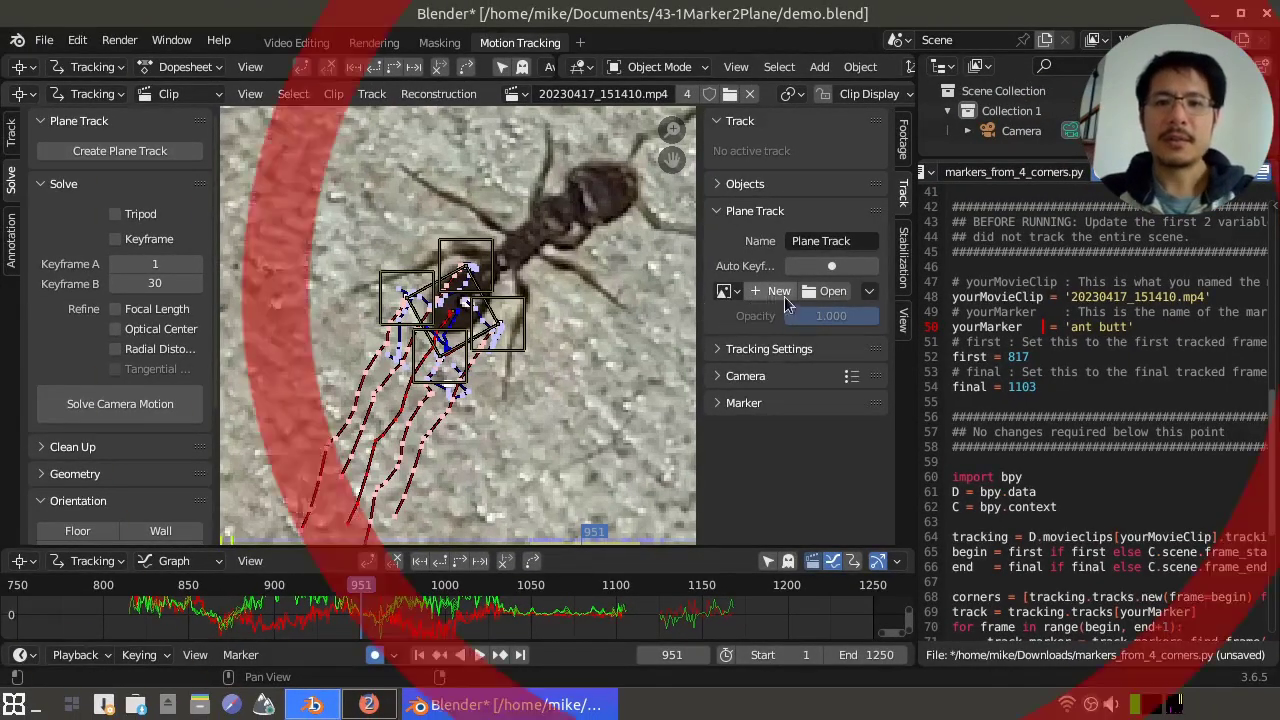
click(825, 292)
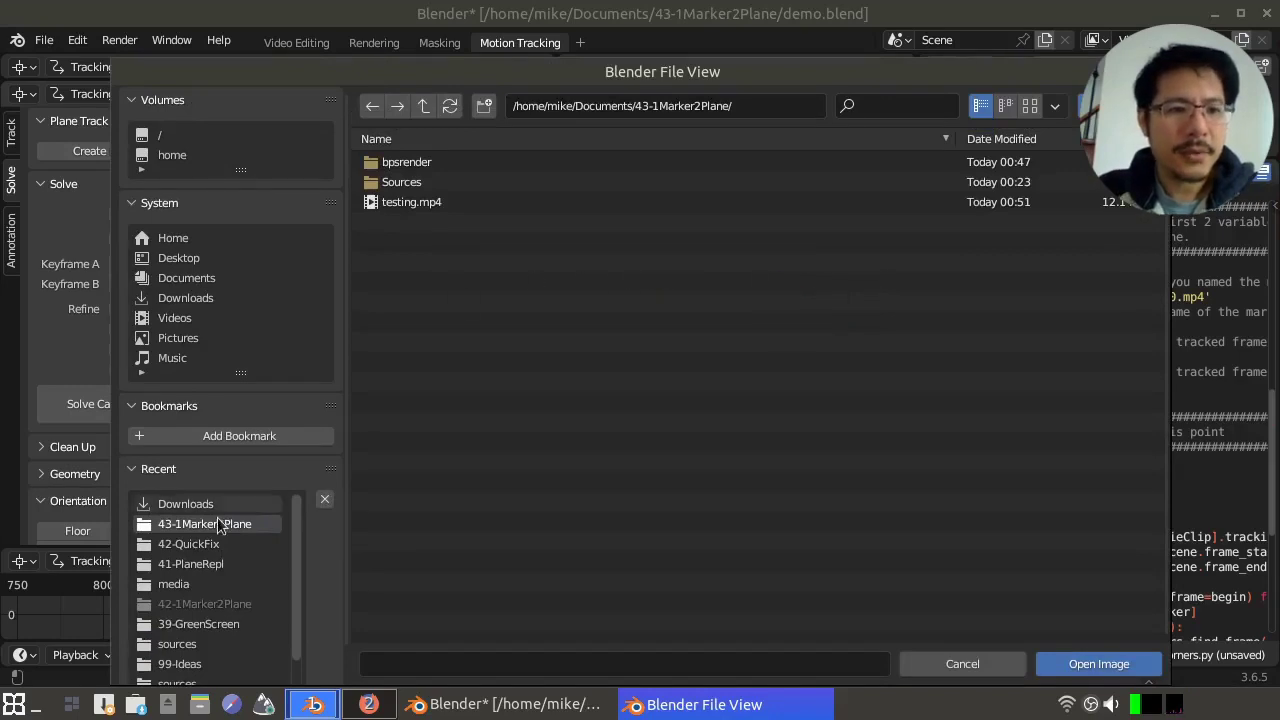
click(180, 584)
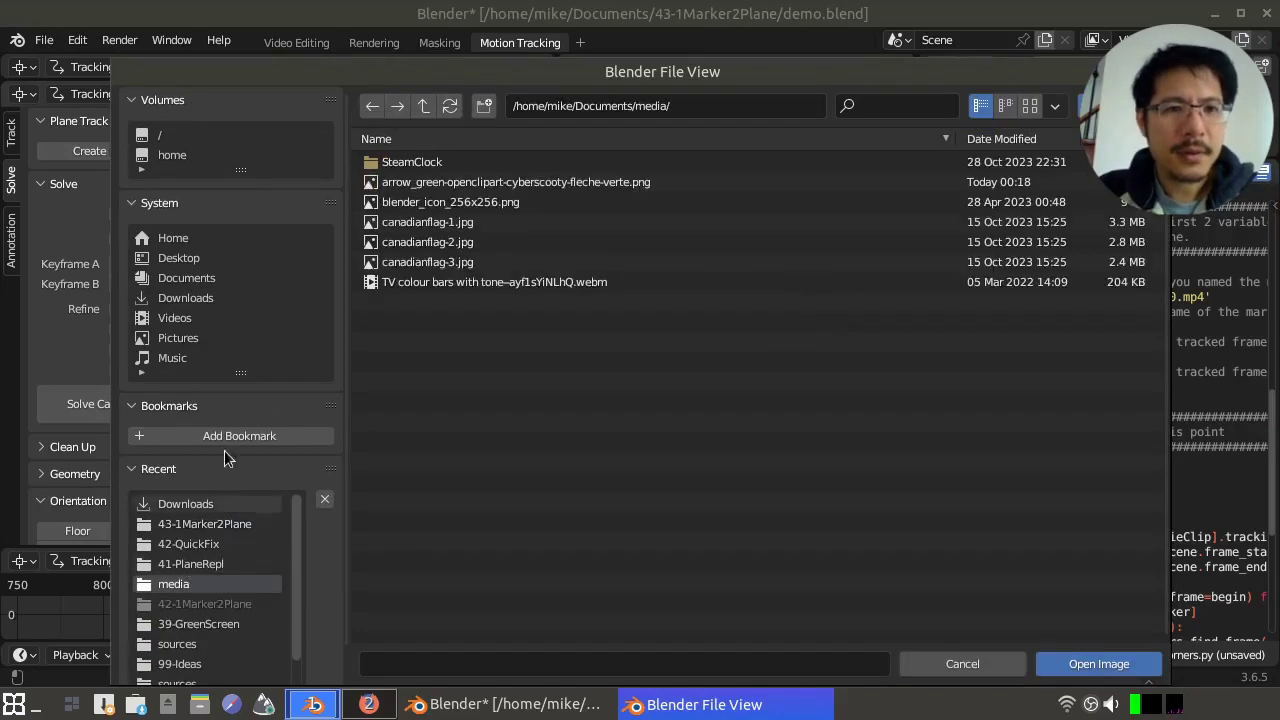
click(527, 185)
double_click(535, 181)
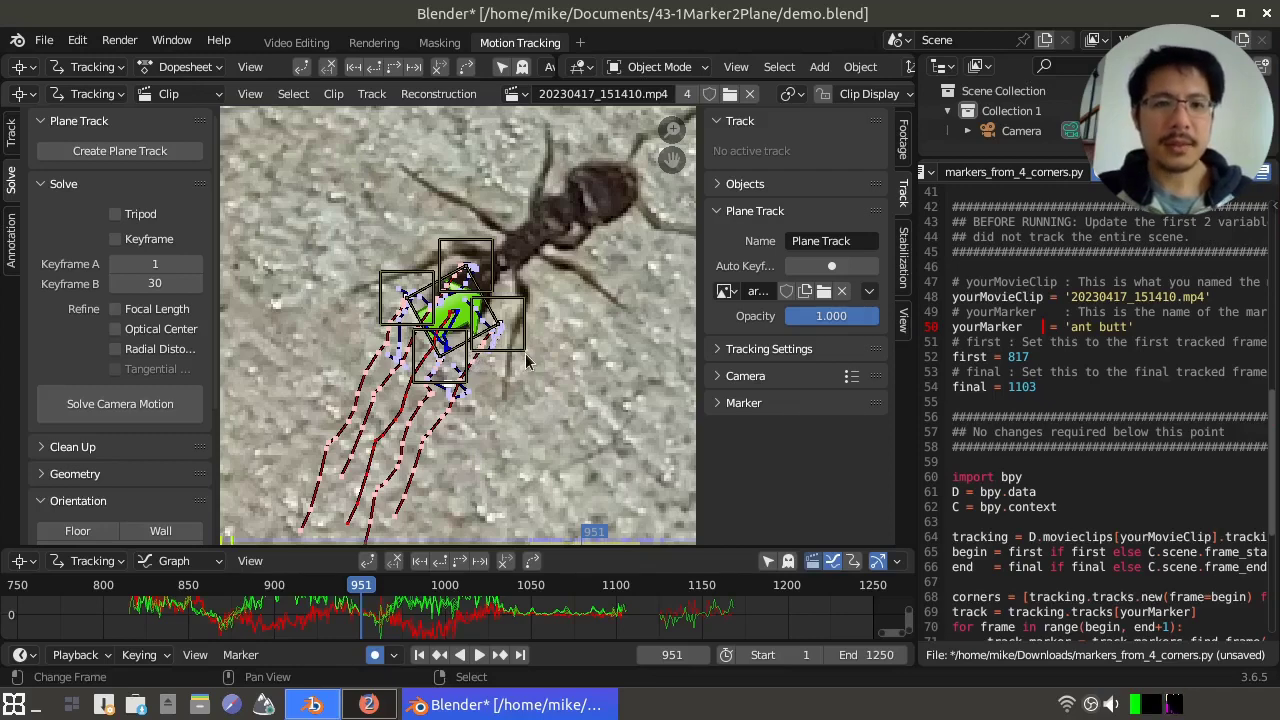
- Scale the plane track up about 3.8 times and move it down and to the right, beside the ant
key(s)
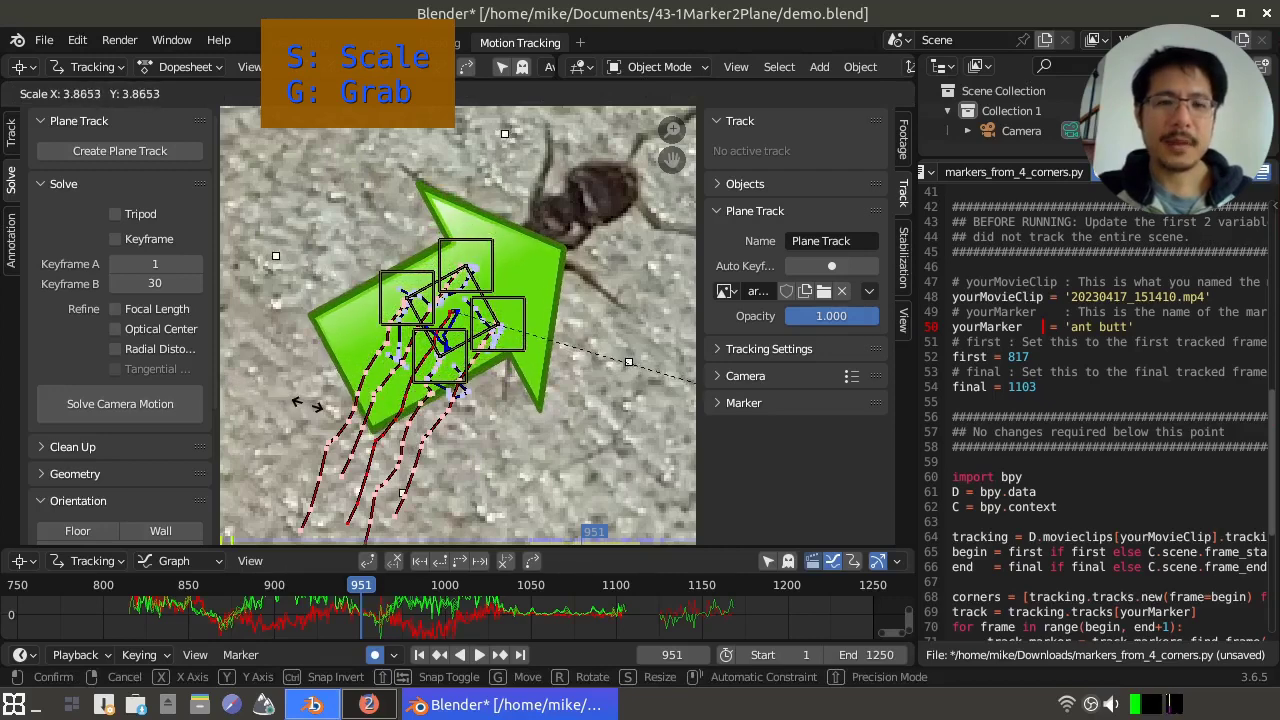
click(505, 405)
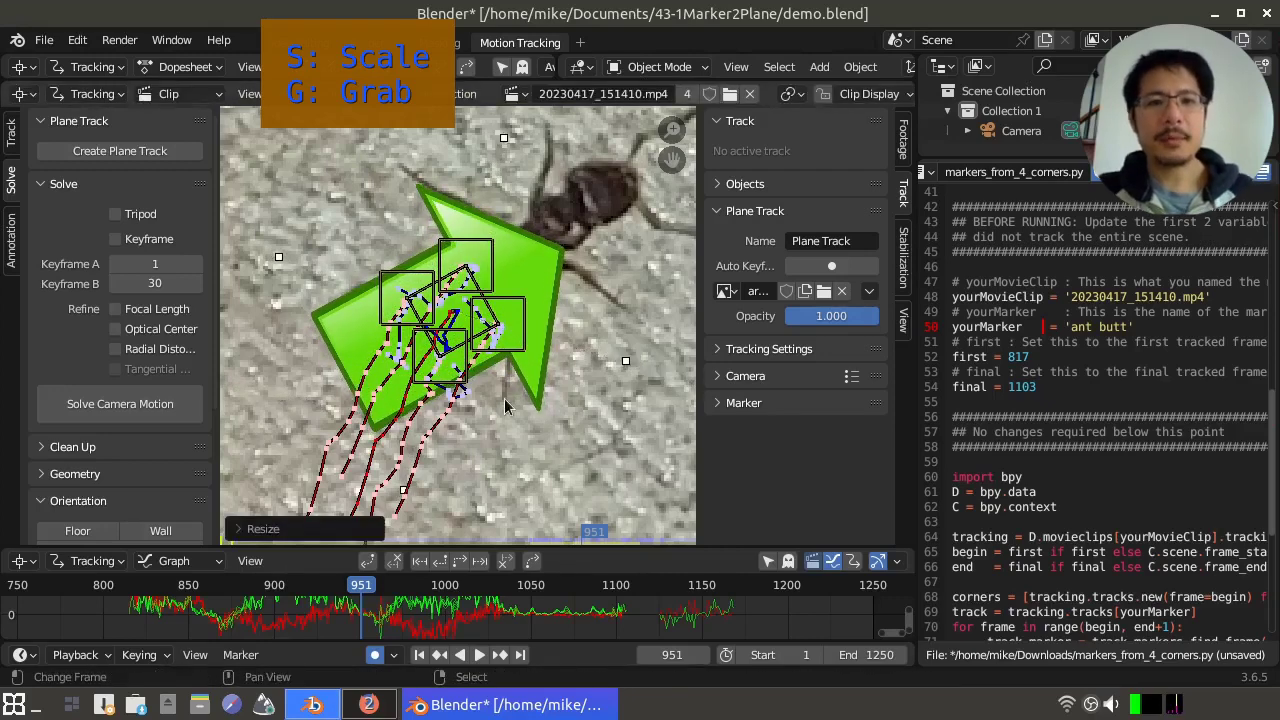
key(g)
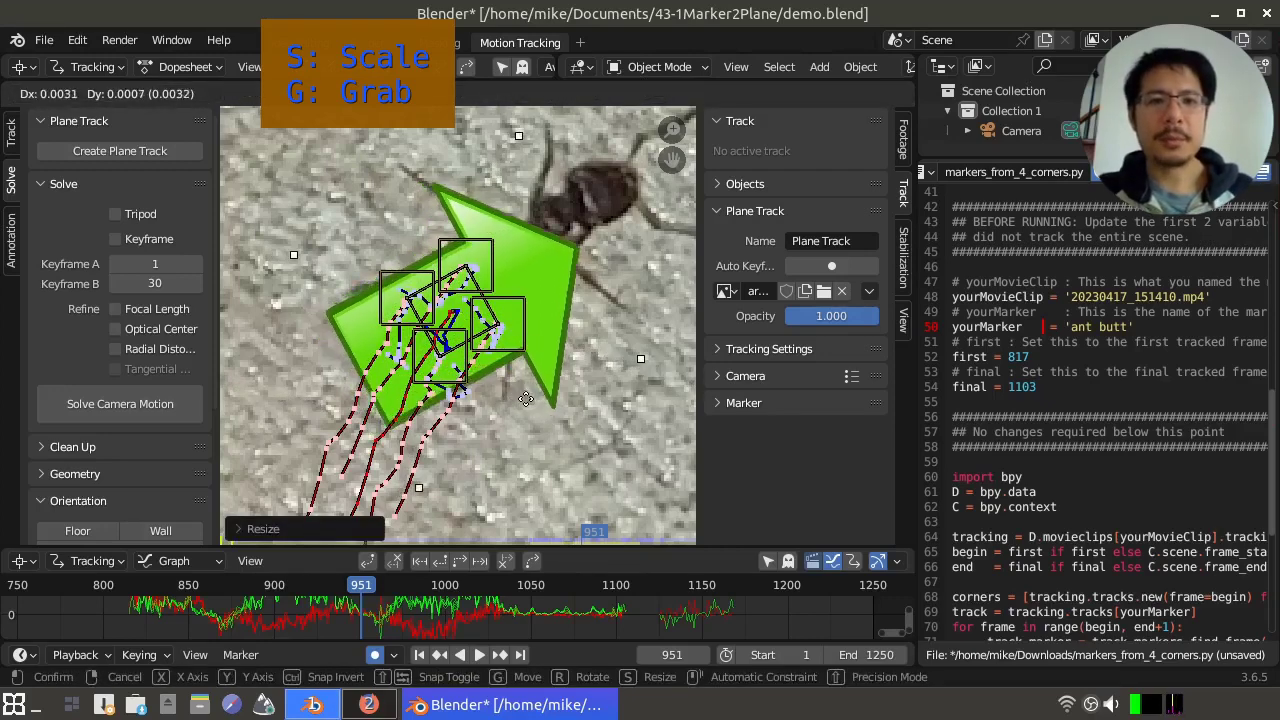
click(640, 461)
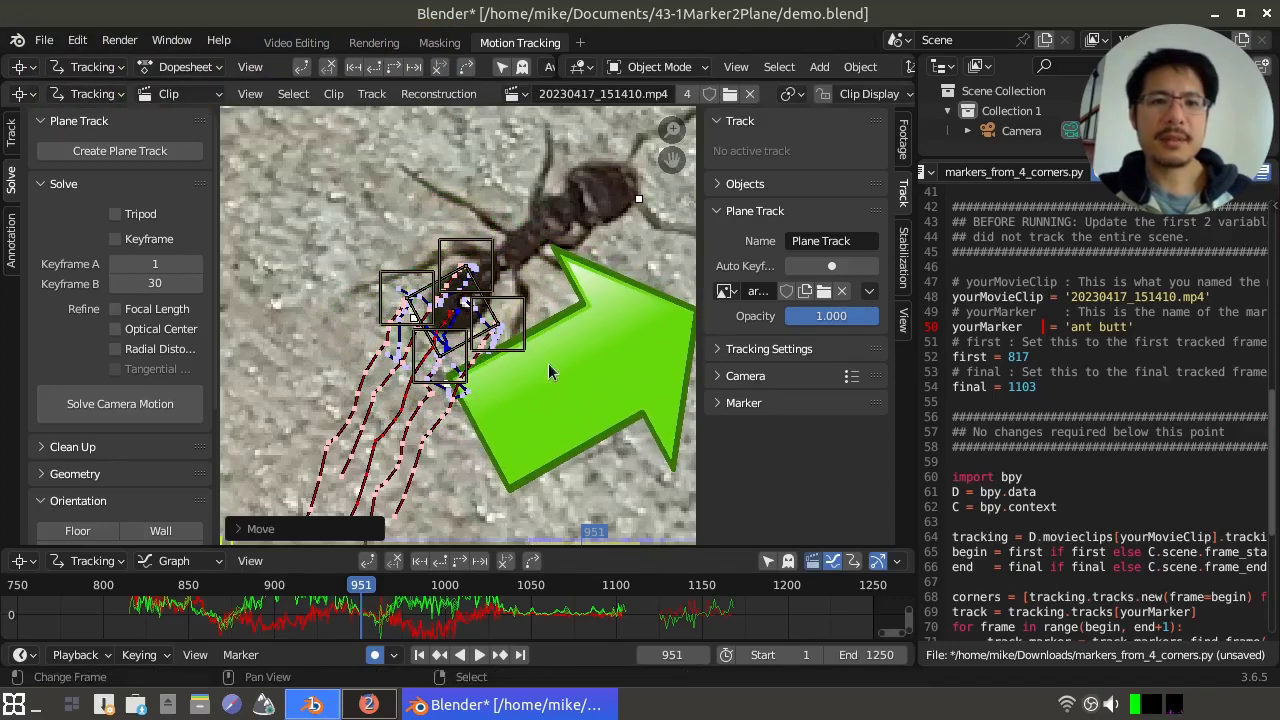
- Scrub through the tracked frames to check how the arrow plane follows the ant, ending at frame 947
scroll(537, 345, down, 3)
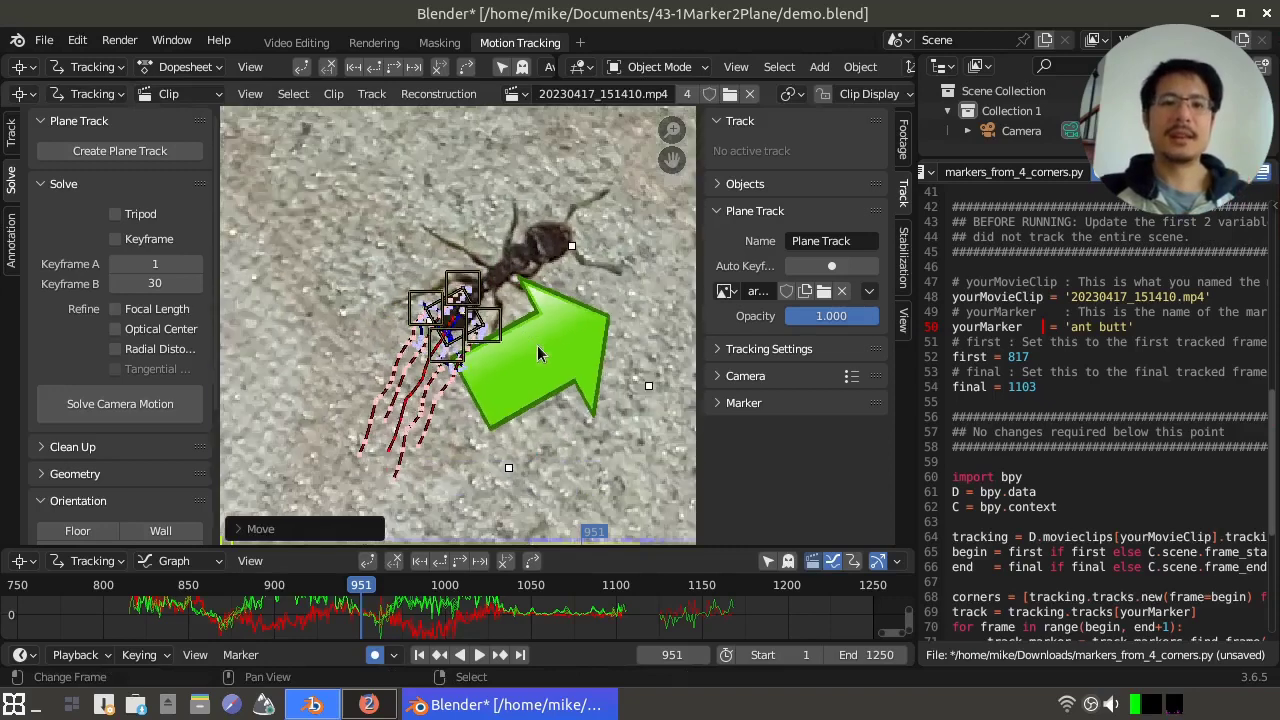
scroll(533, 349, down, 1)
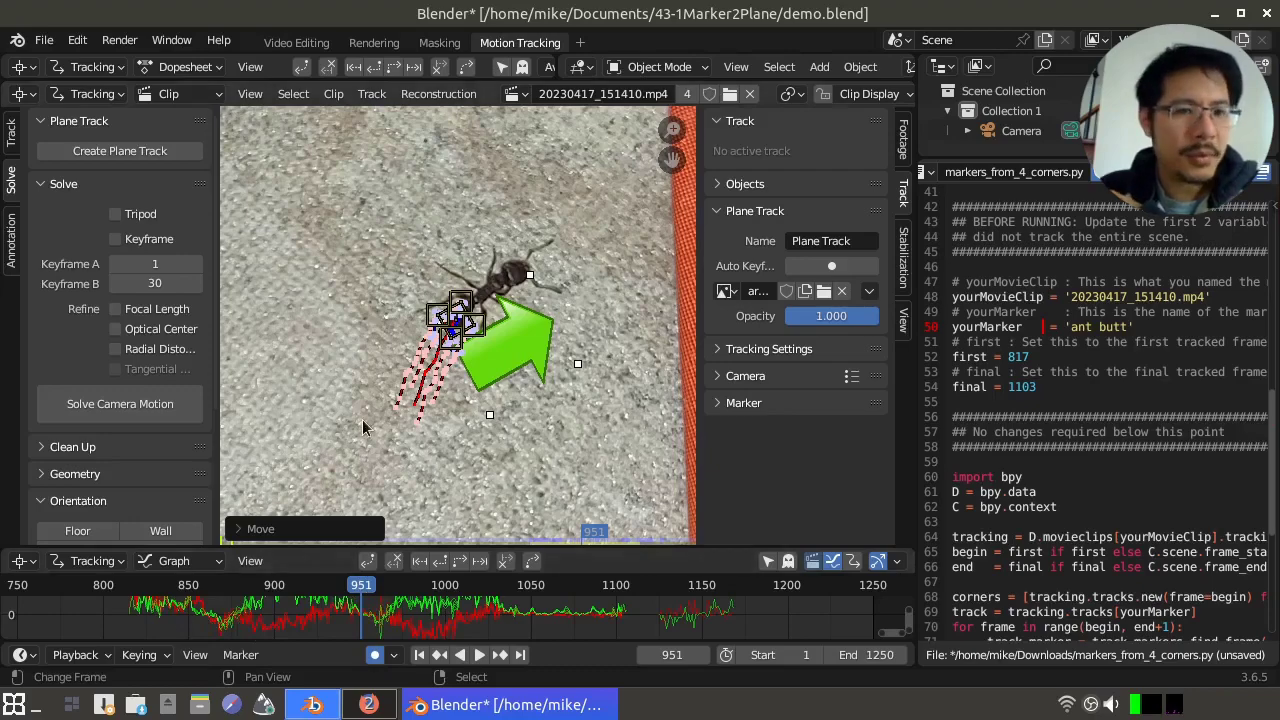
scroll(368, 428, down, 1)
drag(368, 622, 439, 606)
middle_drag(347, 293, 461, 392)
drag(430, 614, 316, 618)
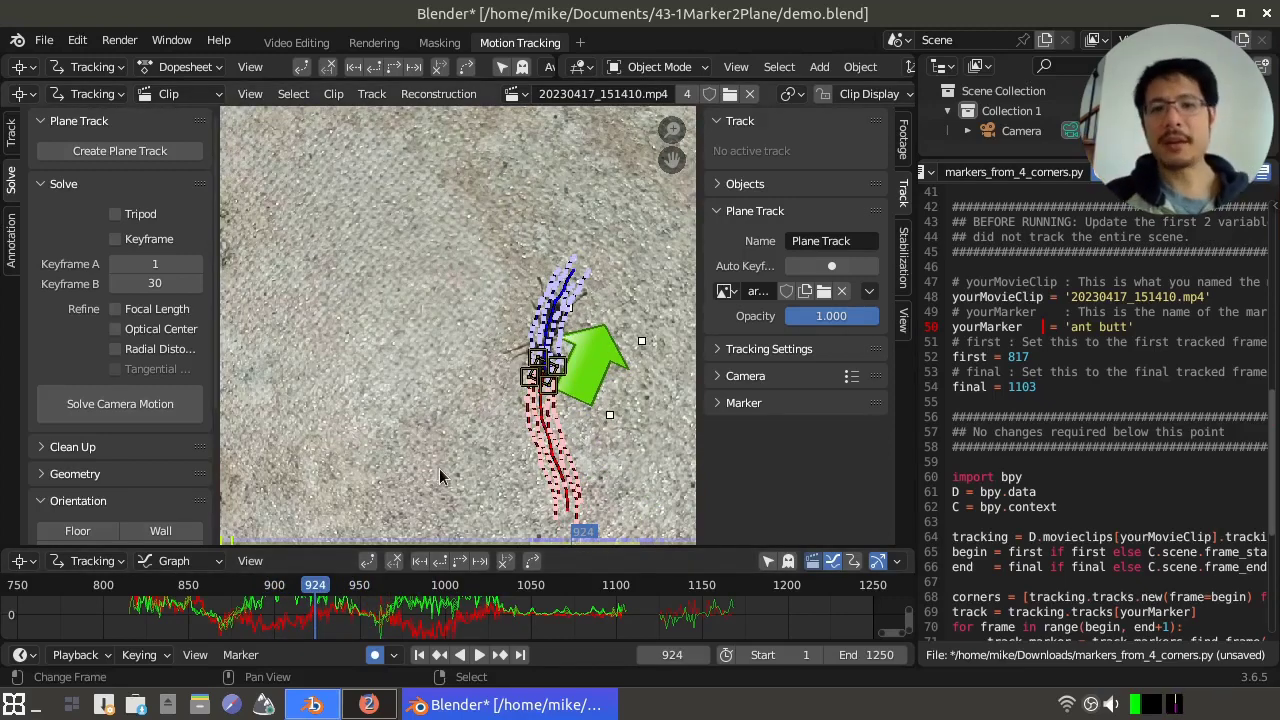
click(354, 607)
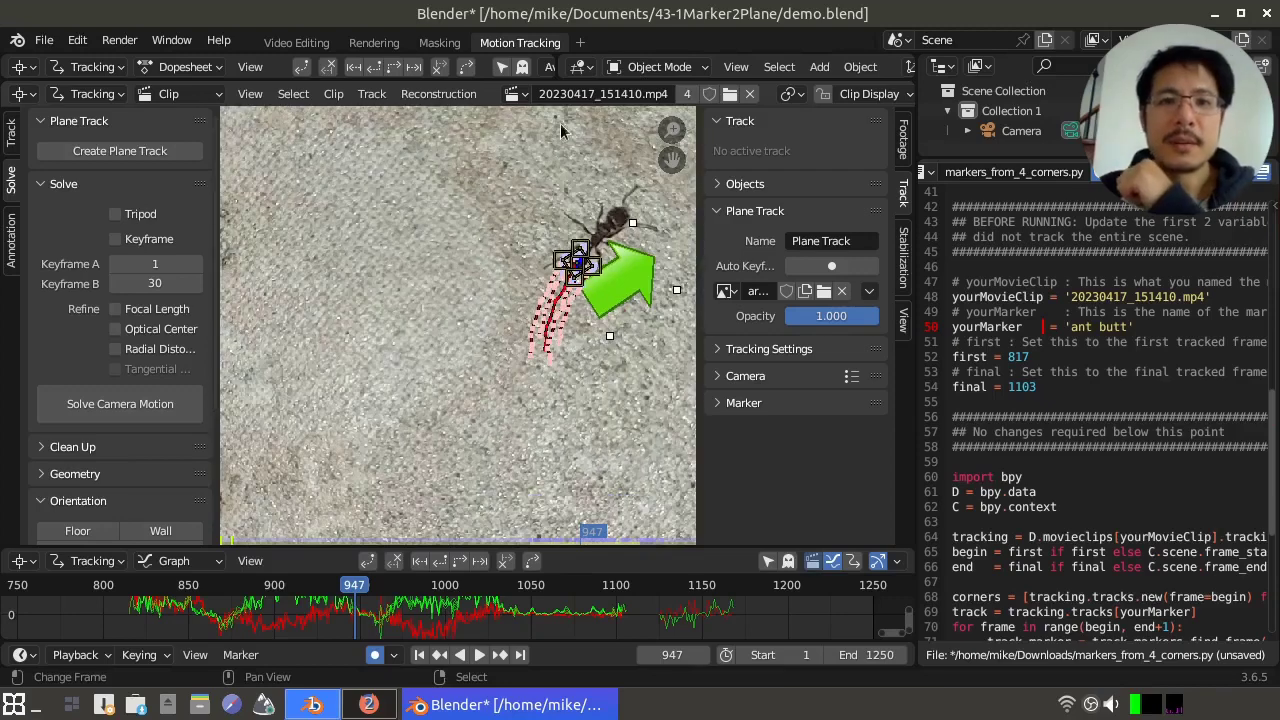
- Add a VFX Compositing workspace and create a new scene with Copy Settings
click(579, 45)
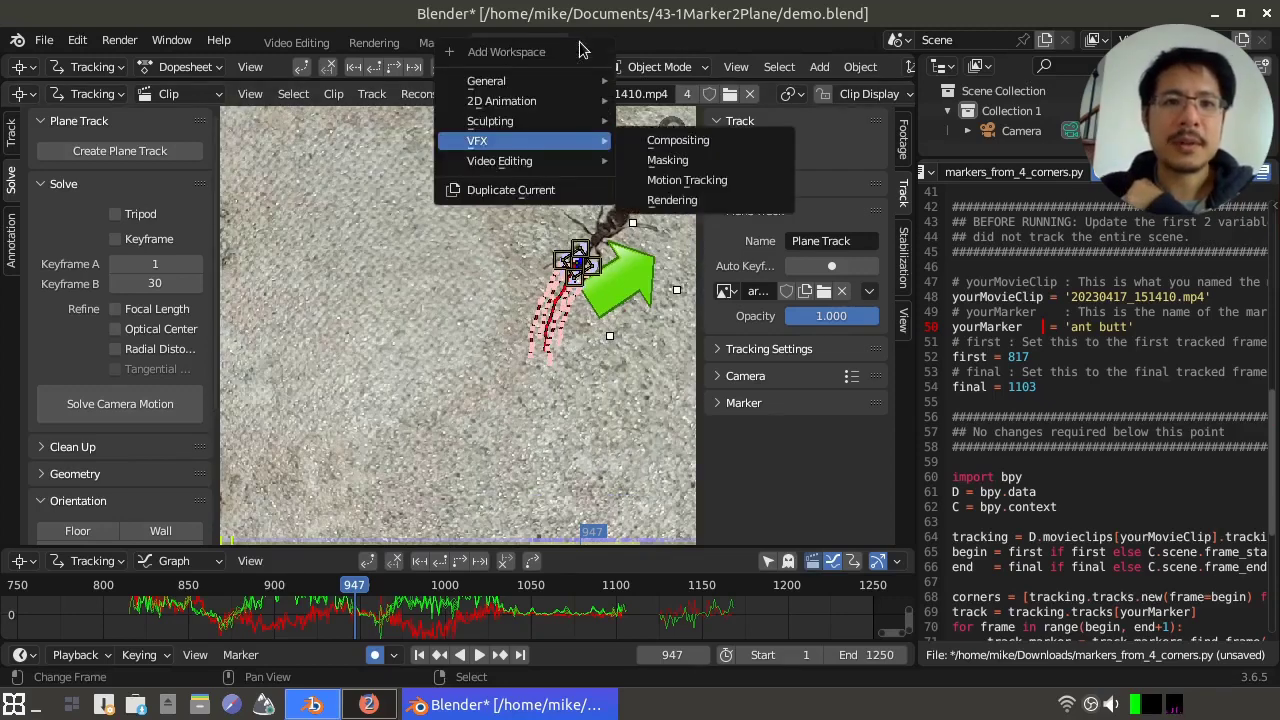
click(692, 142)
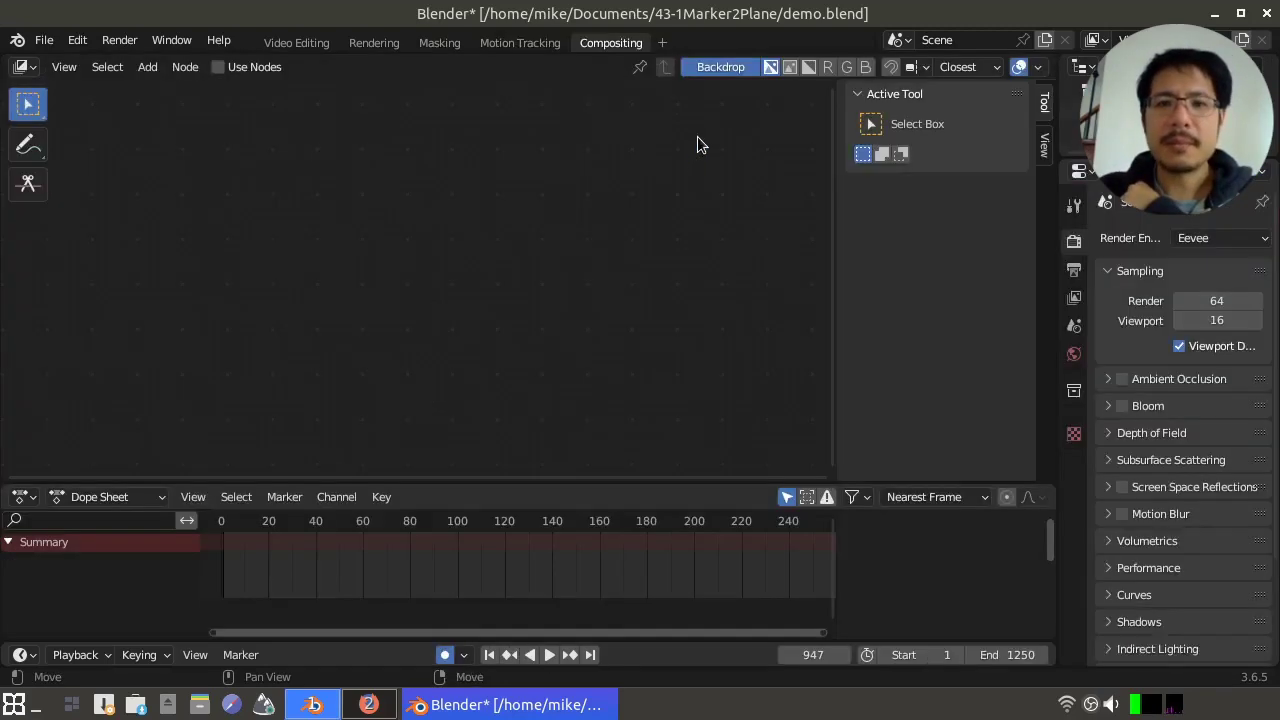
click(1045, 40)
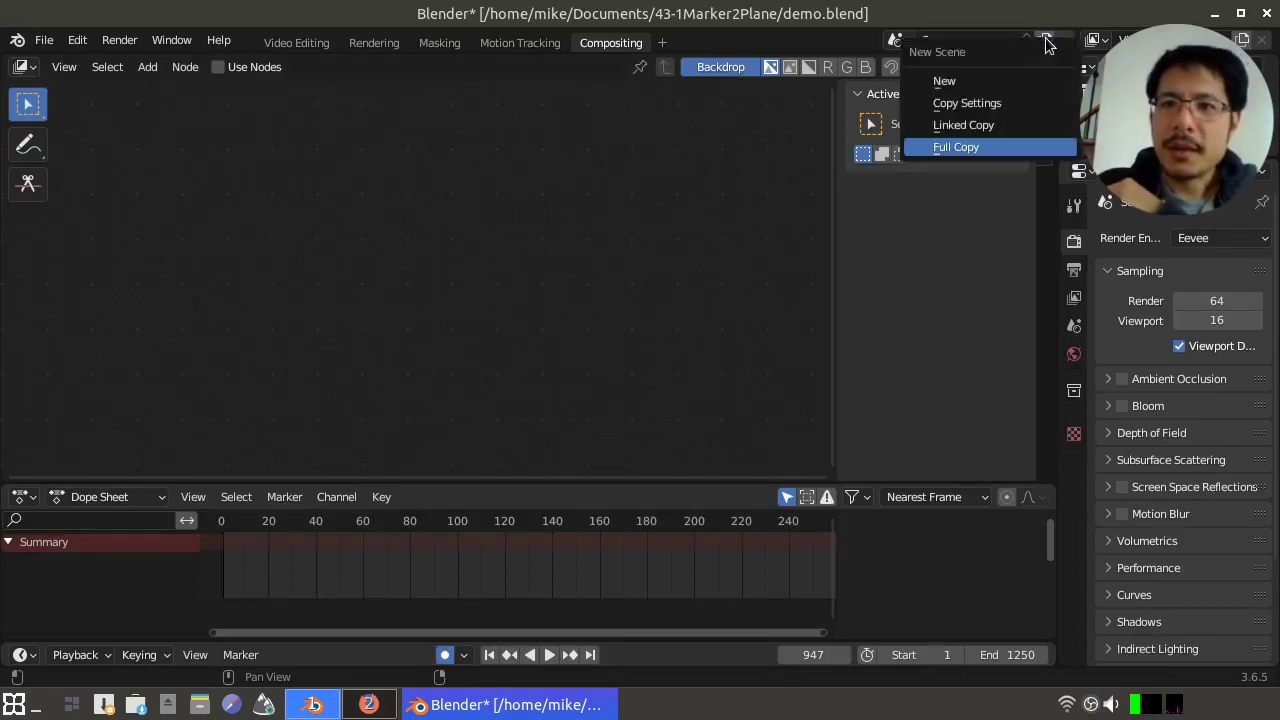
click(966, 103)
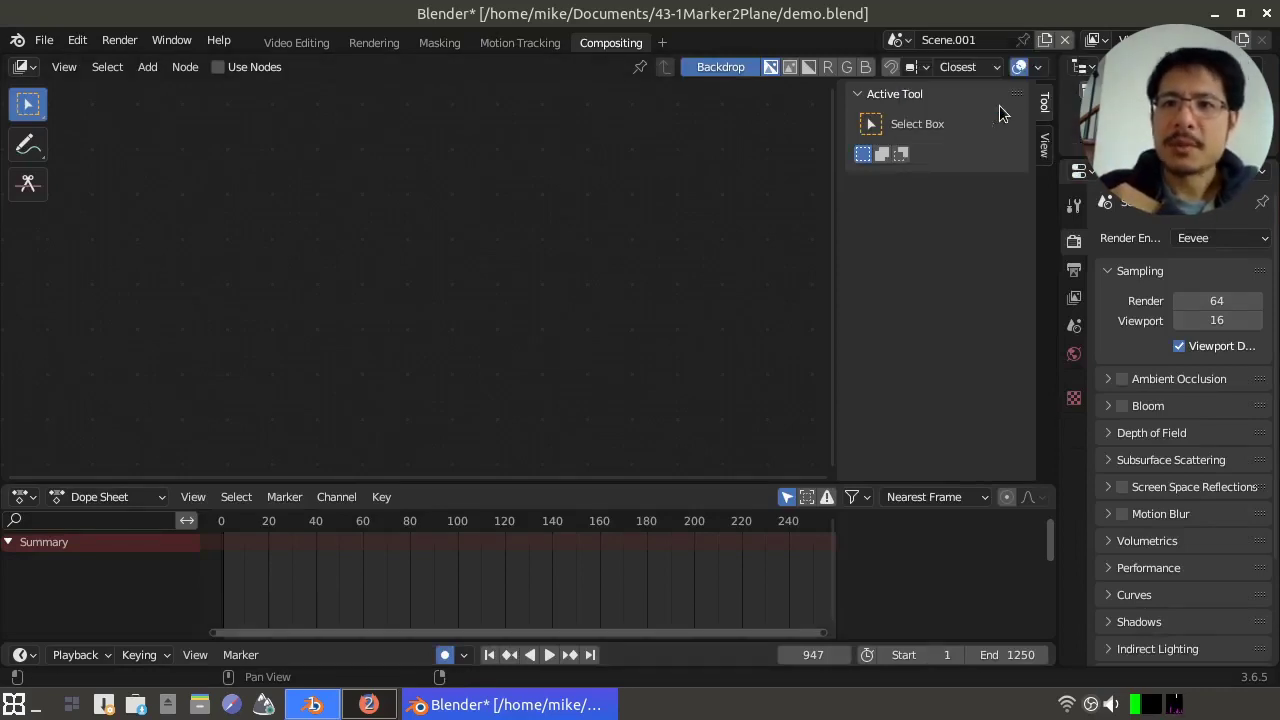
- Rename the new scene comp and enable compositing nodes for it
double_click(961, 40)
text(comp)
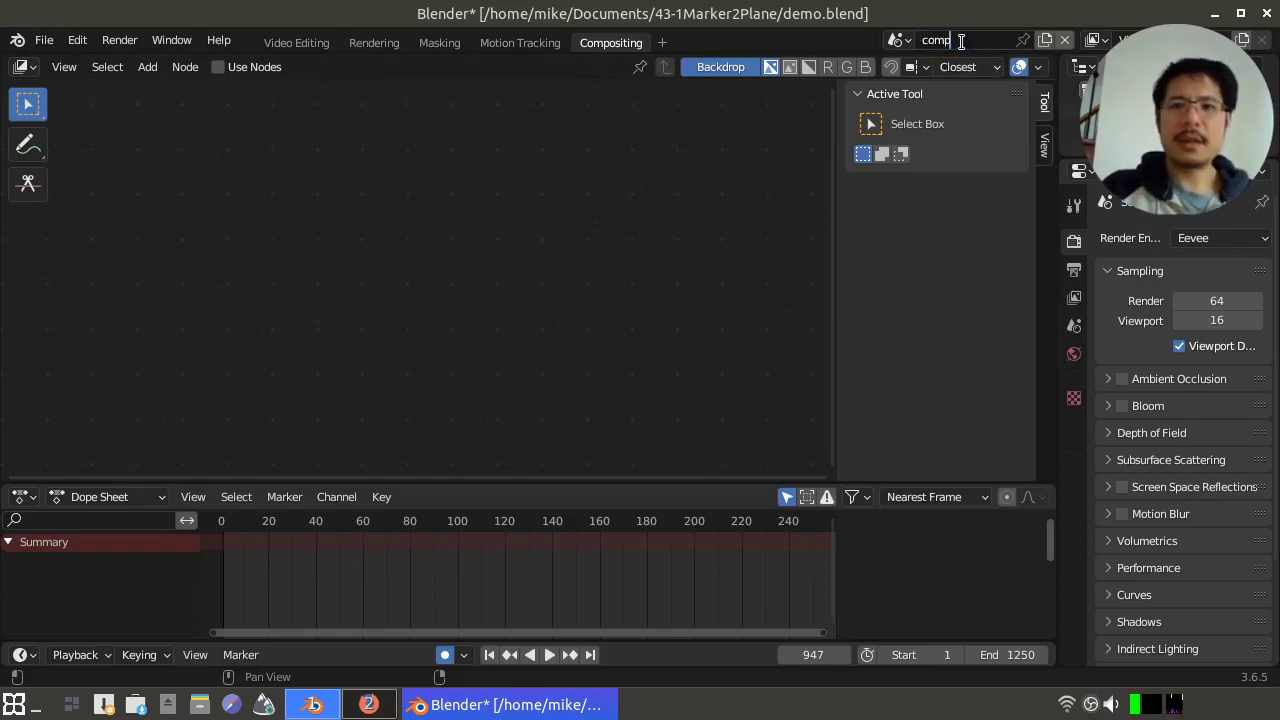
key(Return)
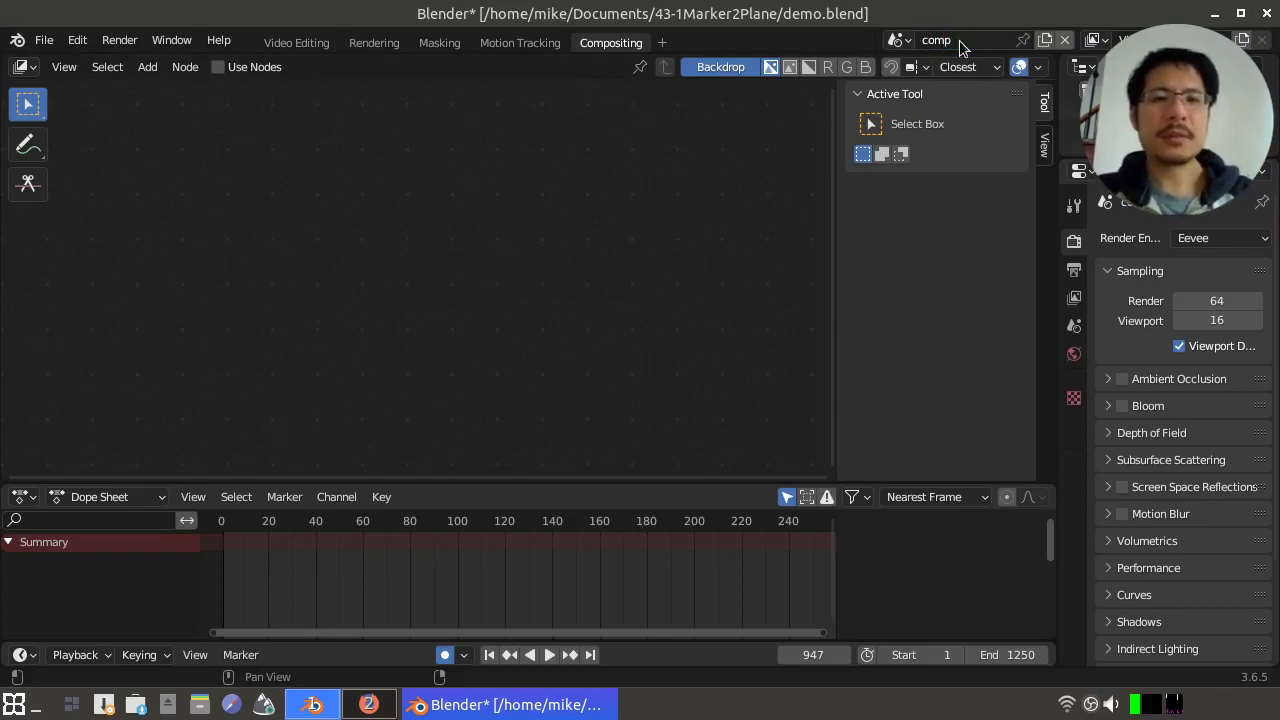
click(231, 70)
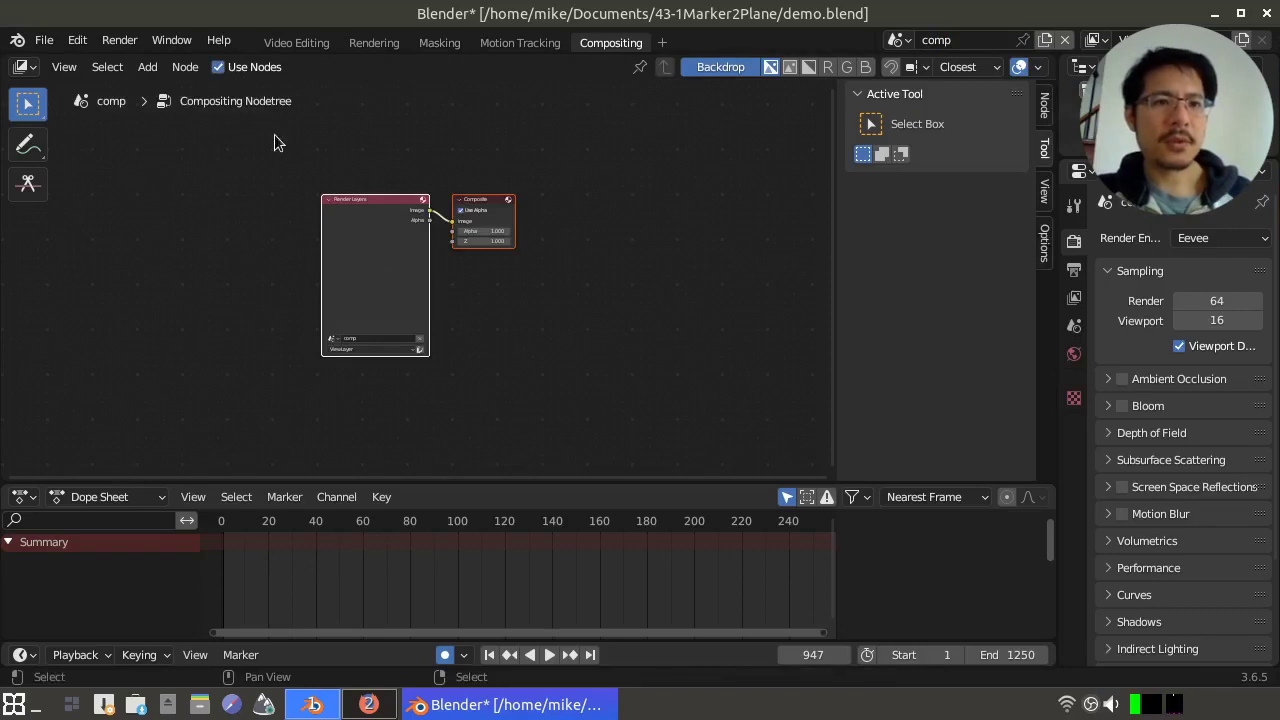
- Delete the Render Layers node and add a Movie Clip input node in its place
click(371, 248)
key(x)
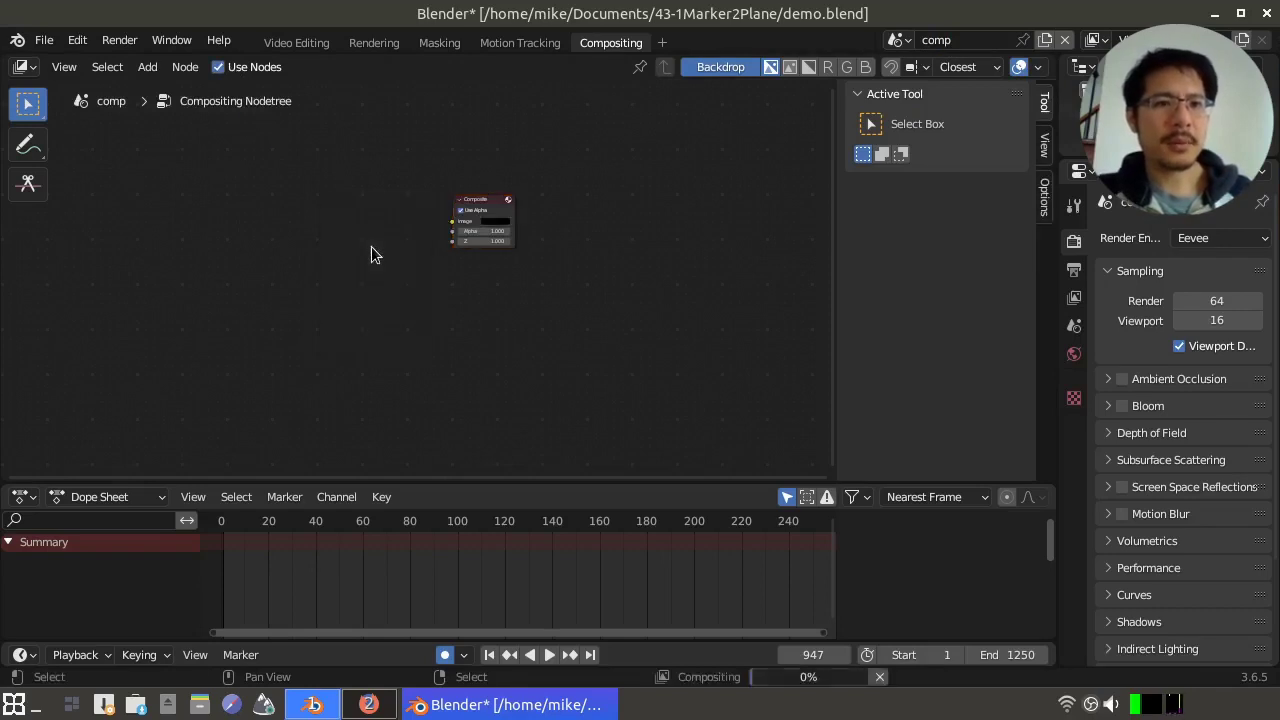
key(shift+a)
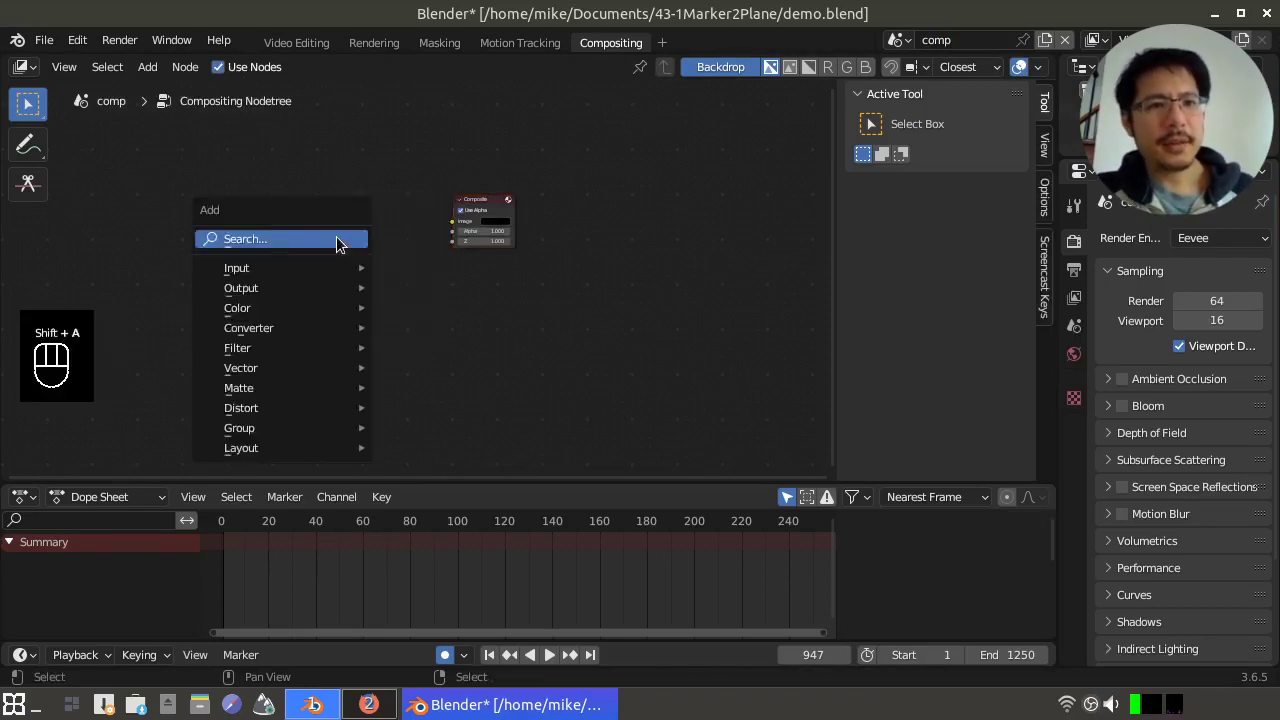
mouse_move(332, 266)
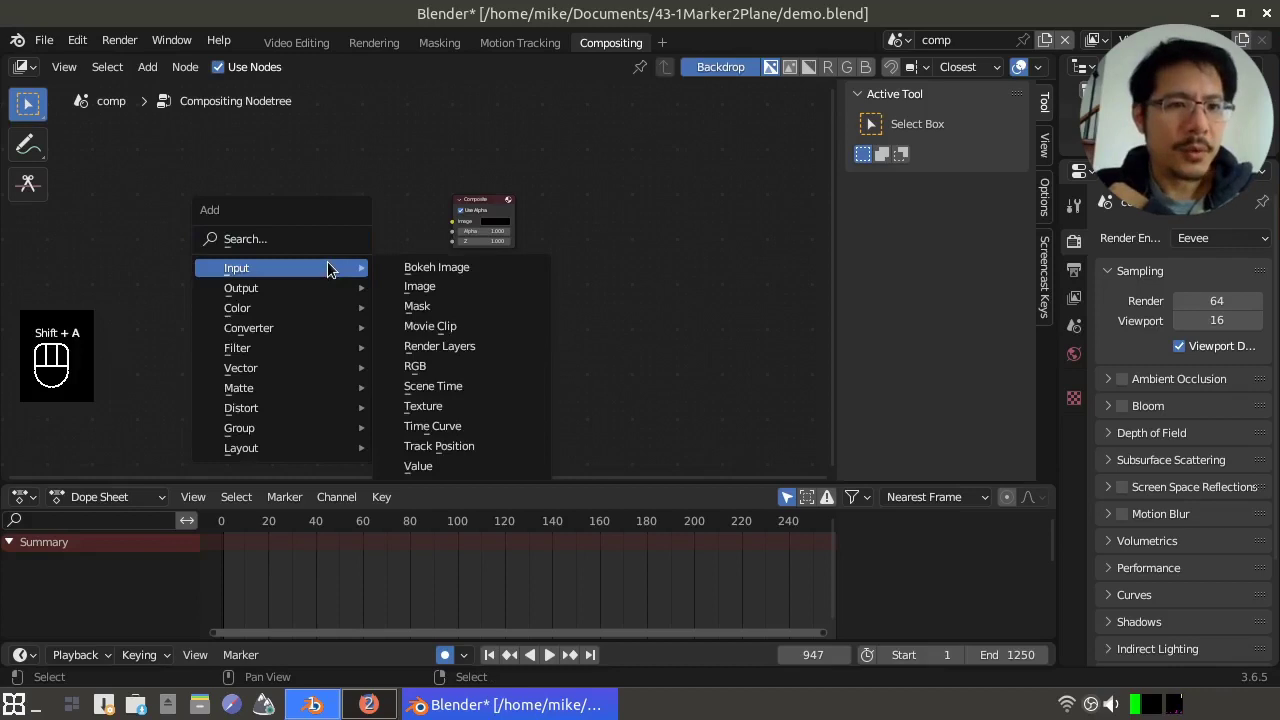
click(453, 327)
click(305, 133)
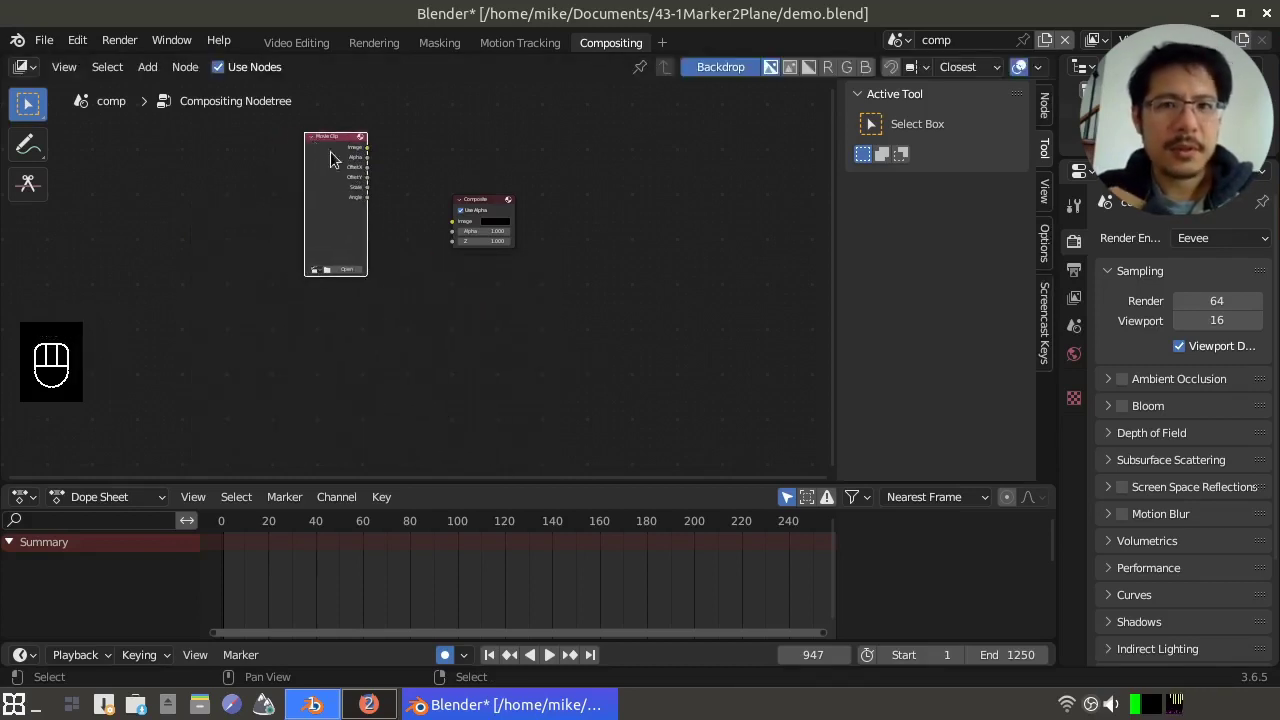
- Assign the existing clip 20230417_151410.mp4 to the Movie Clip node
click(1045, 105)
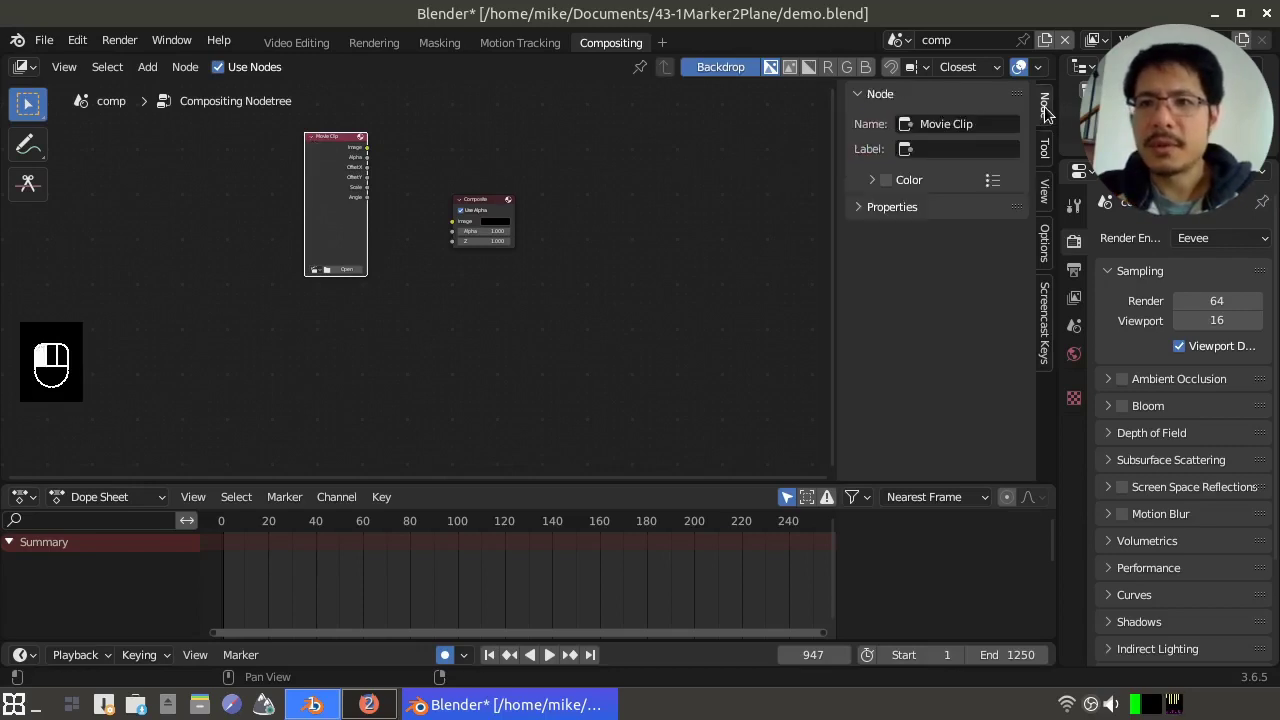
click(859, 210)
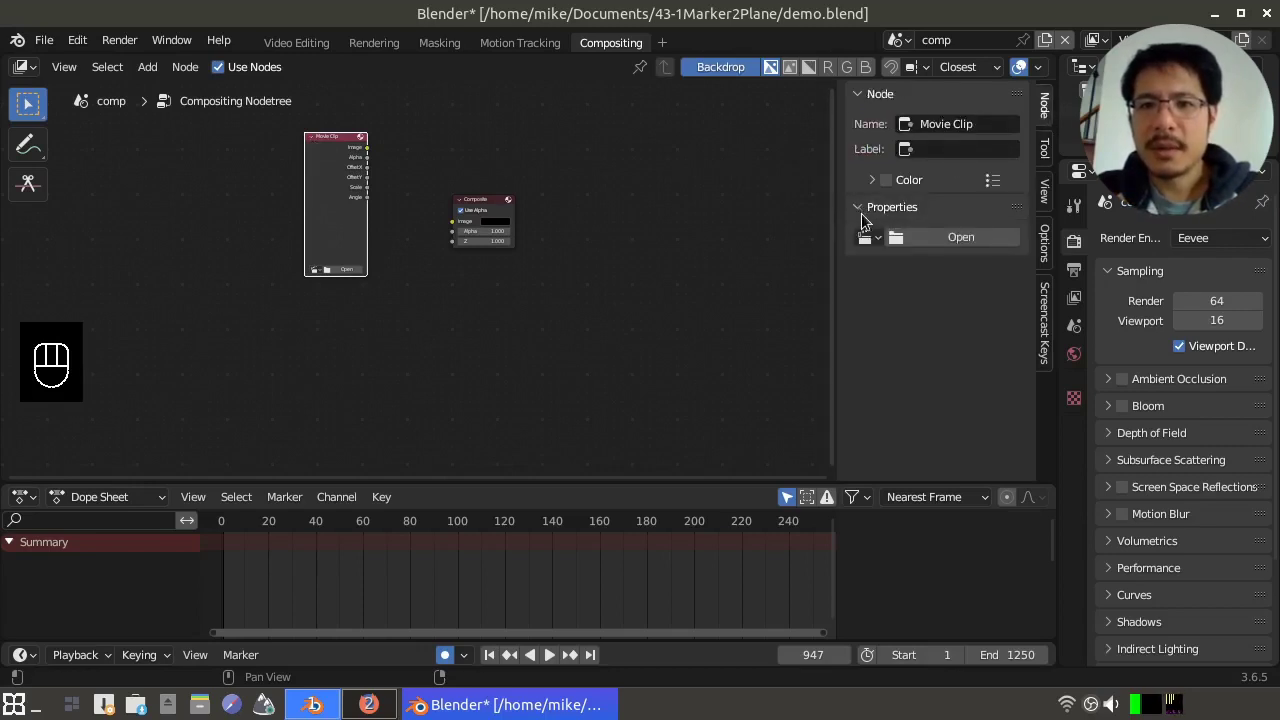
click(872, 240)
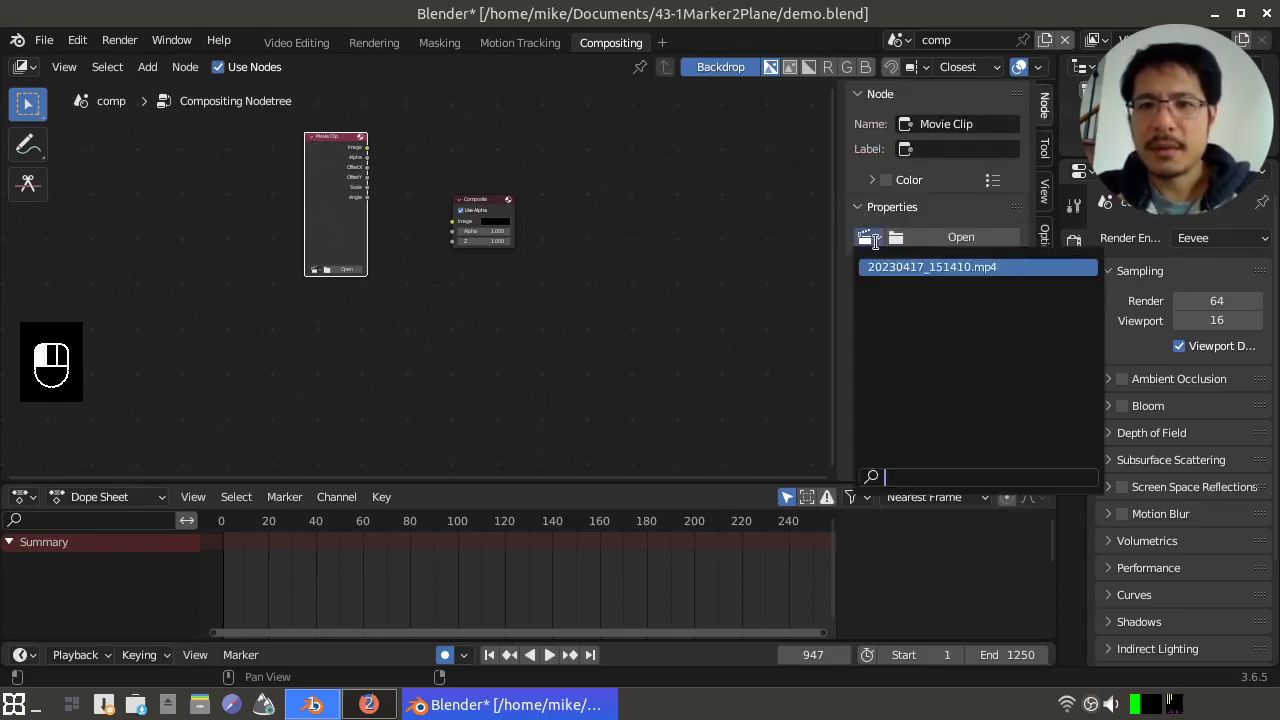
click(922, 270)
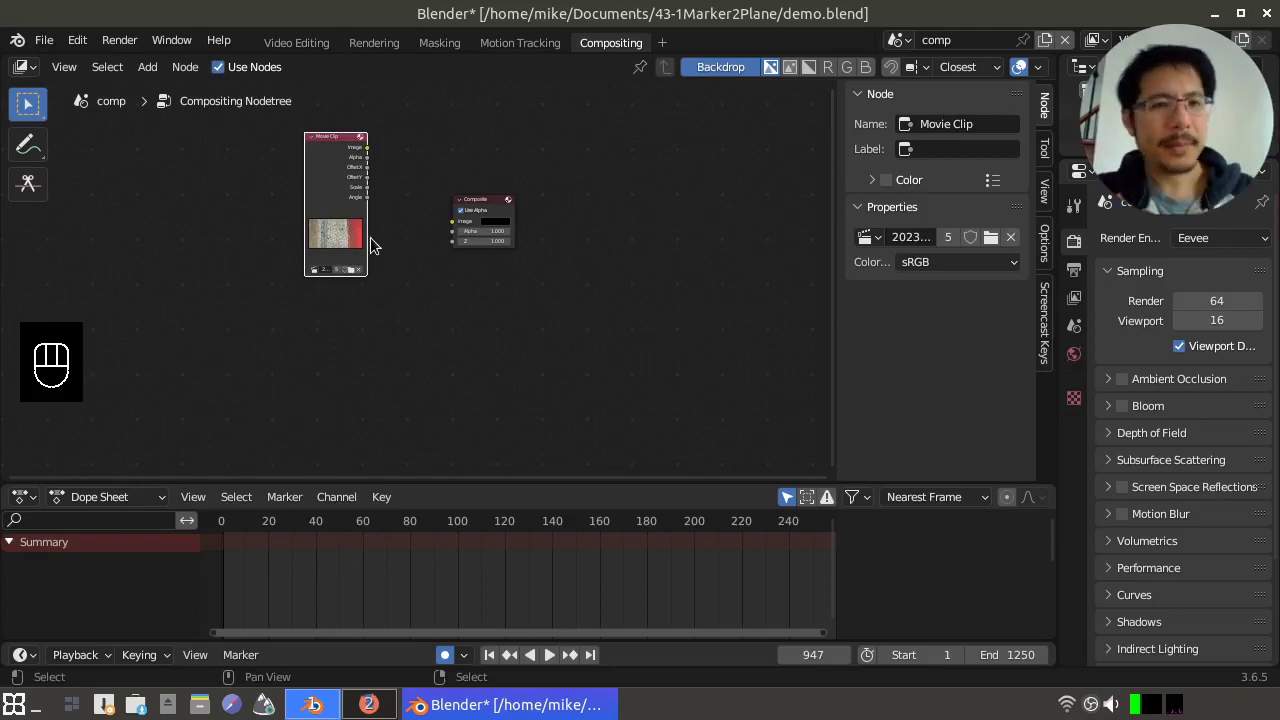
- Preview the movie clip through a Viewer node with the backdrop fitted to the editor, and move the Movie Clip node away from the Viewer
key(ctrl)
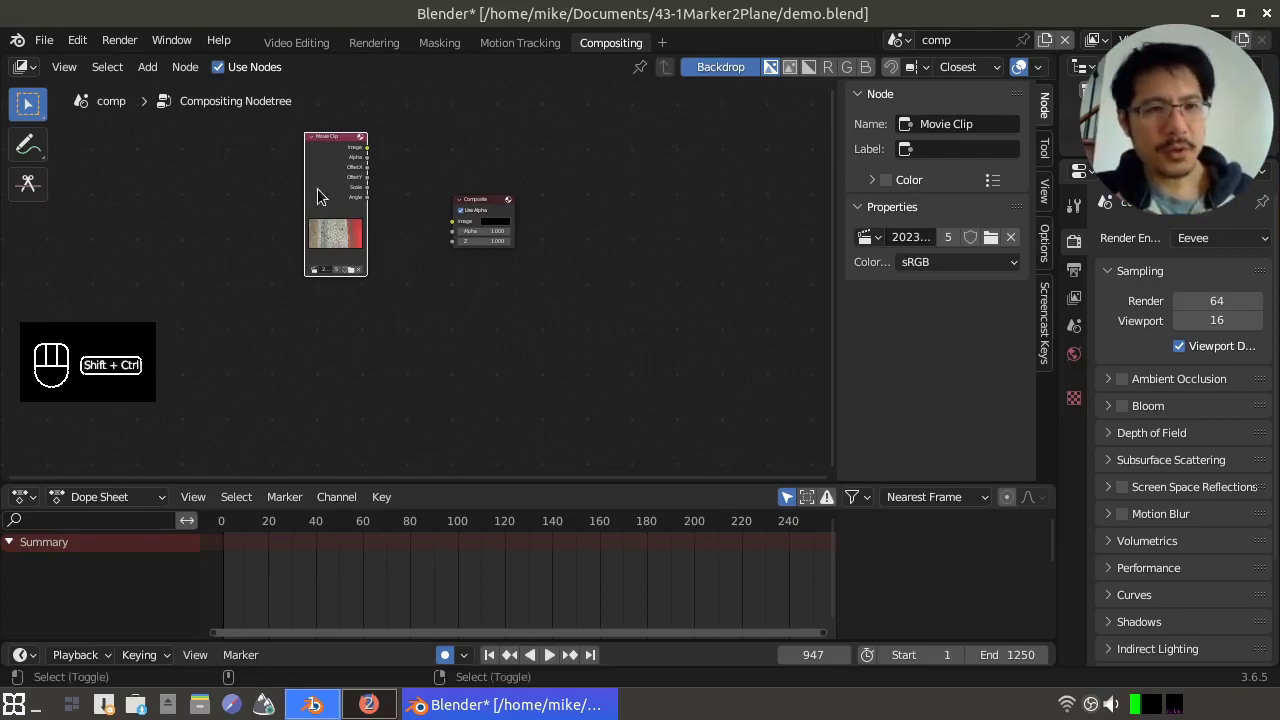
ctrl+shift+click(317, 196)
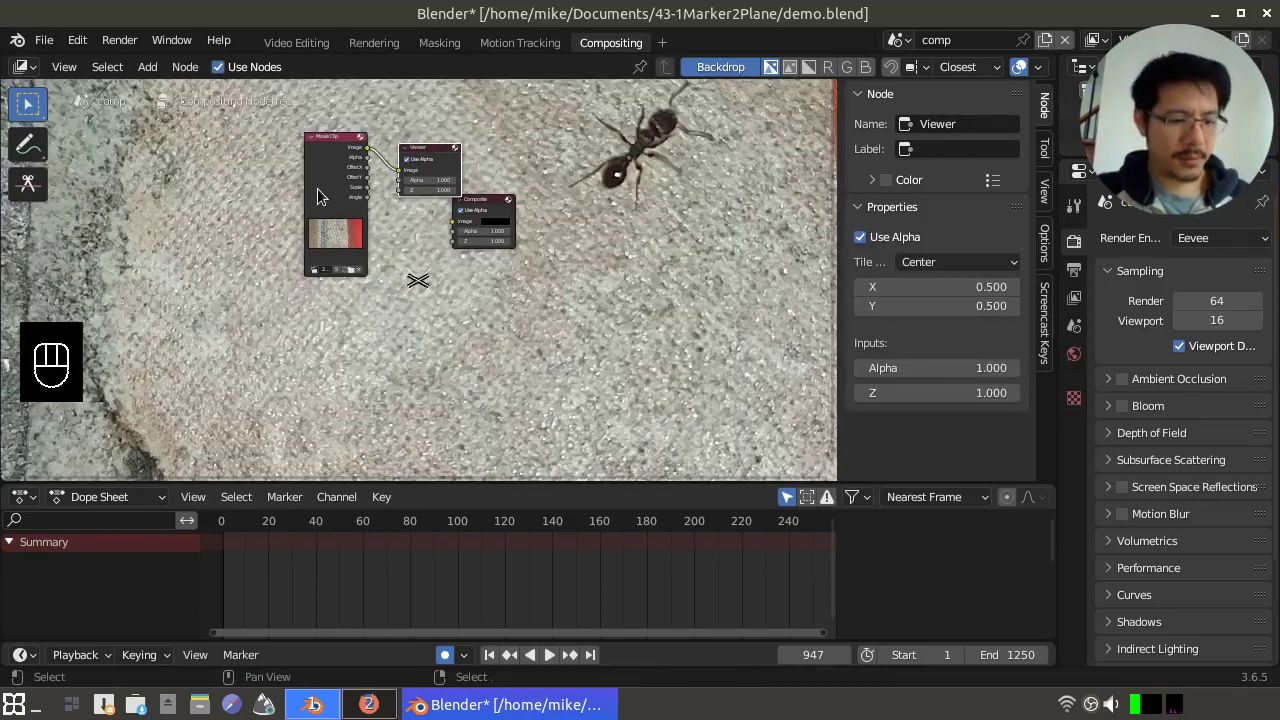
key(alt+Home)
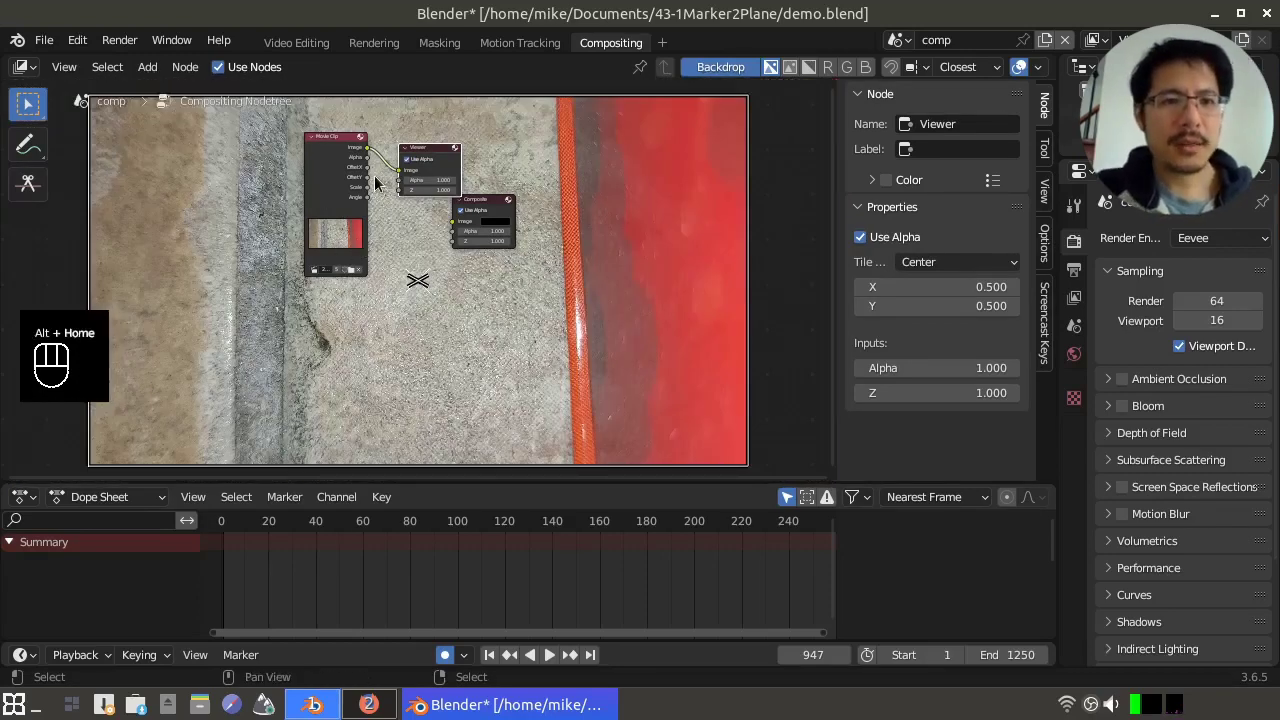
key(Home)
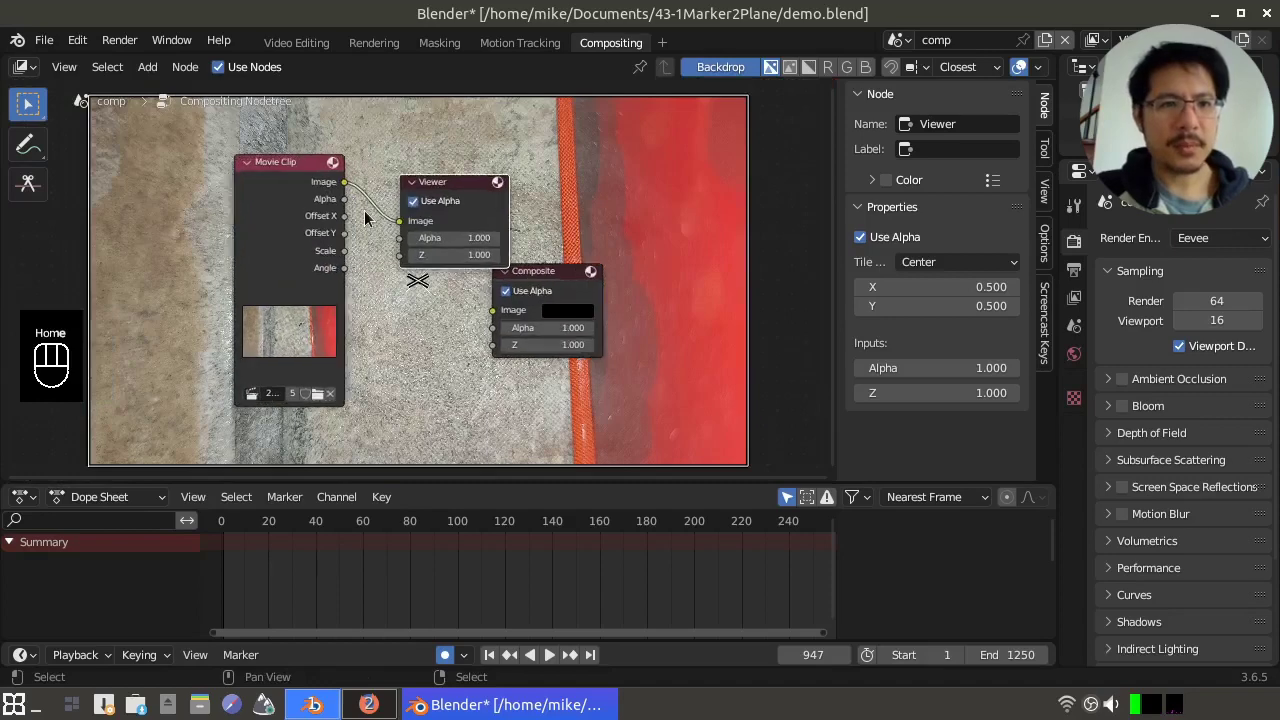
drag(270, 165, 136, 143)
- Add an Image input node below the Movie Clip node and load the green arrow PNG into it
middle_drag(359, 338, 377, 237)
key(shift+a)
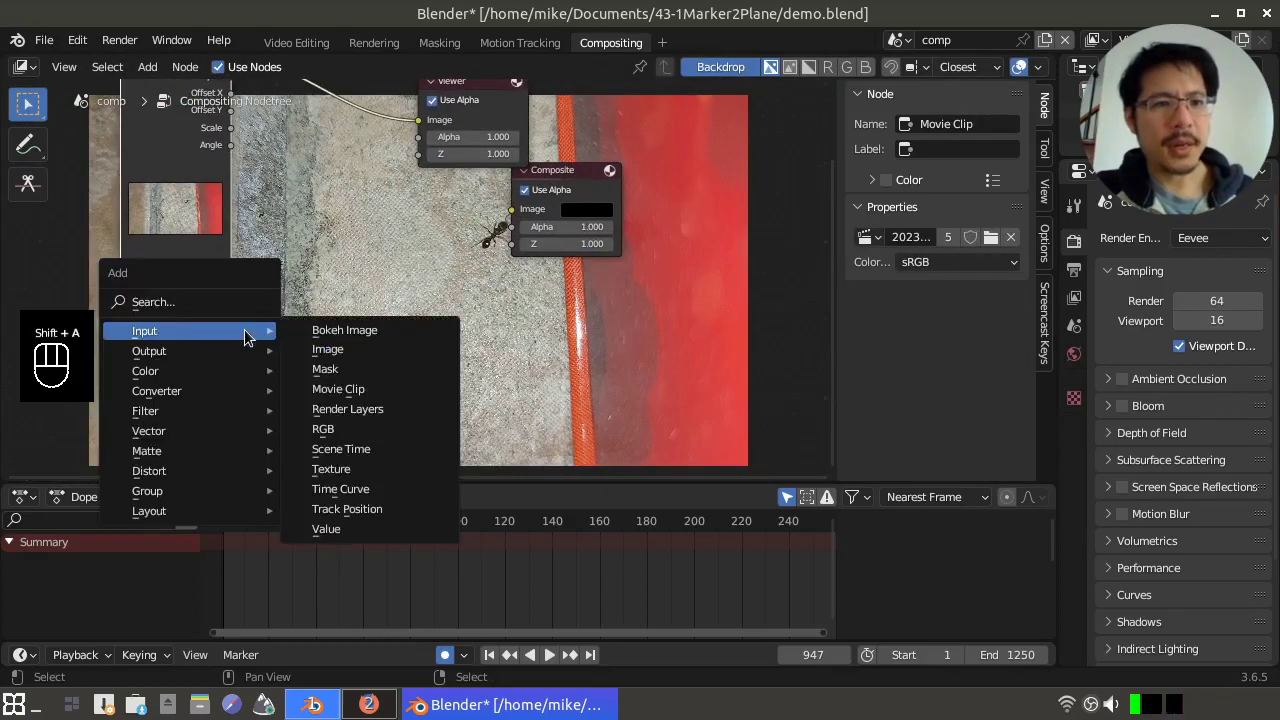
click(335, 349)
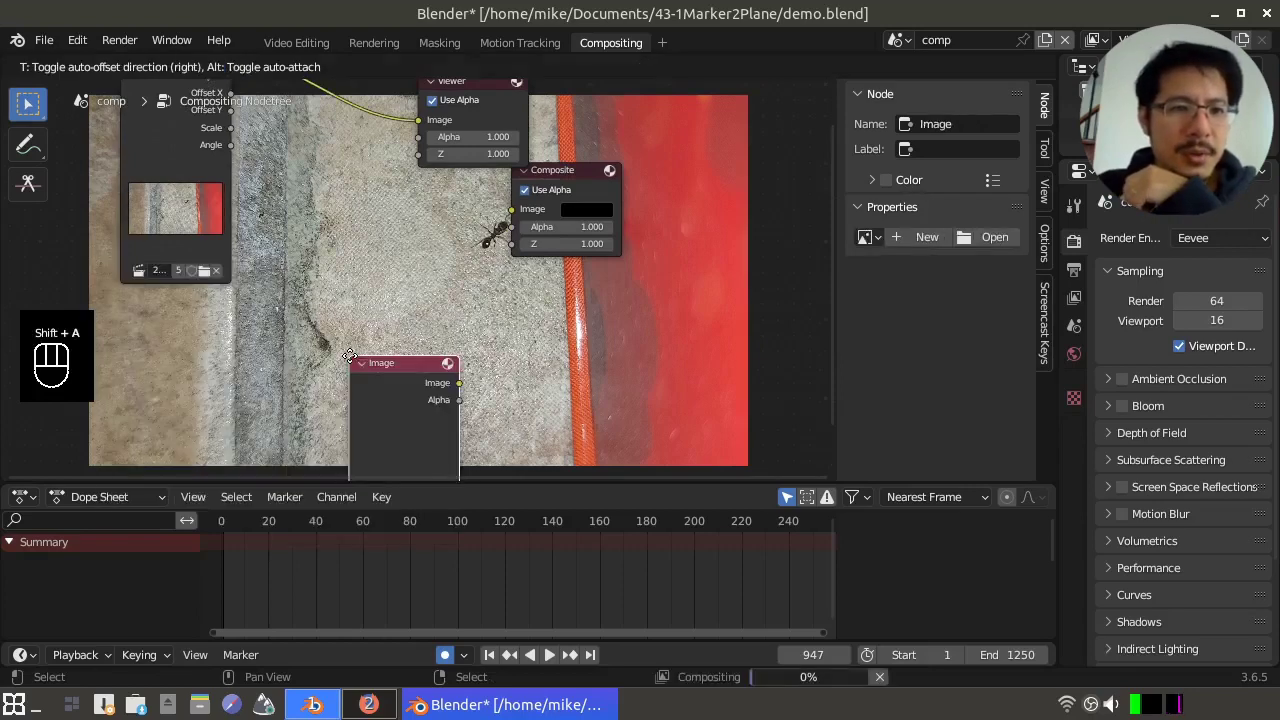
click(122, 303)
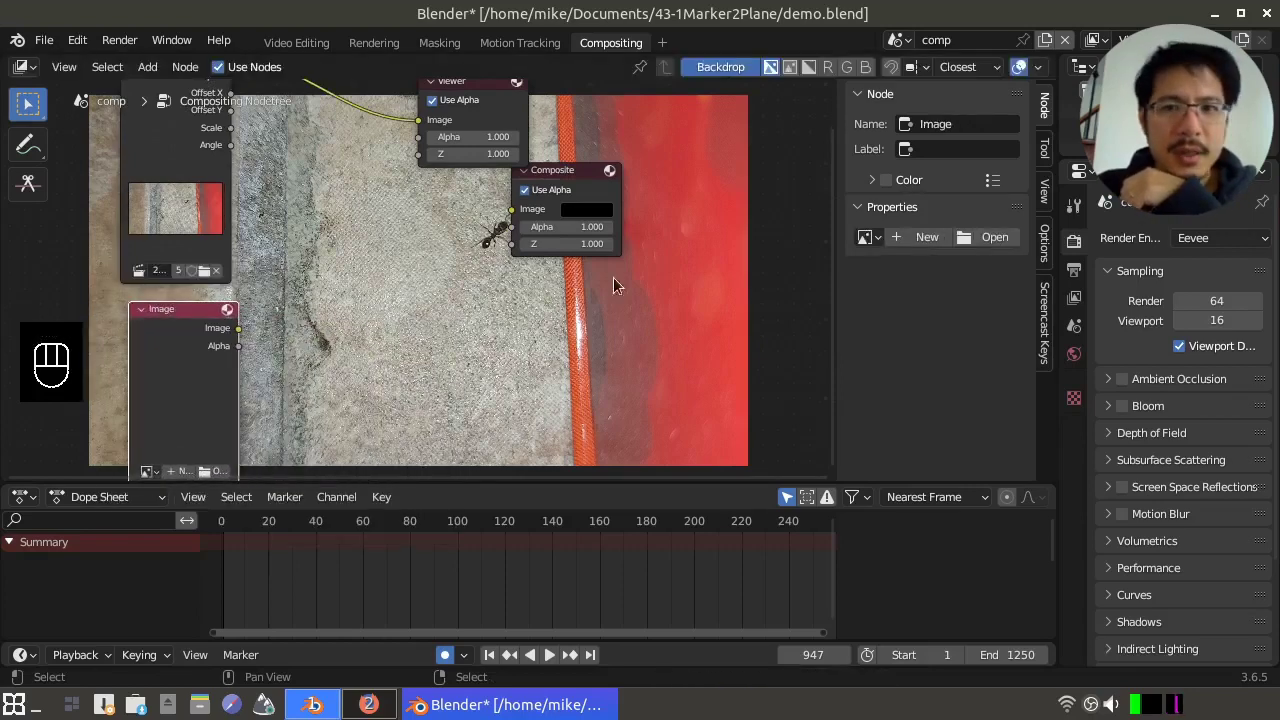
click(866, 237)
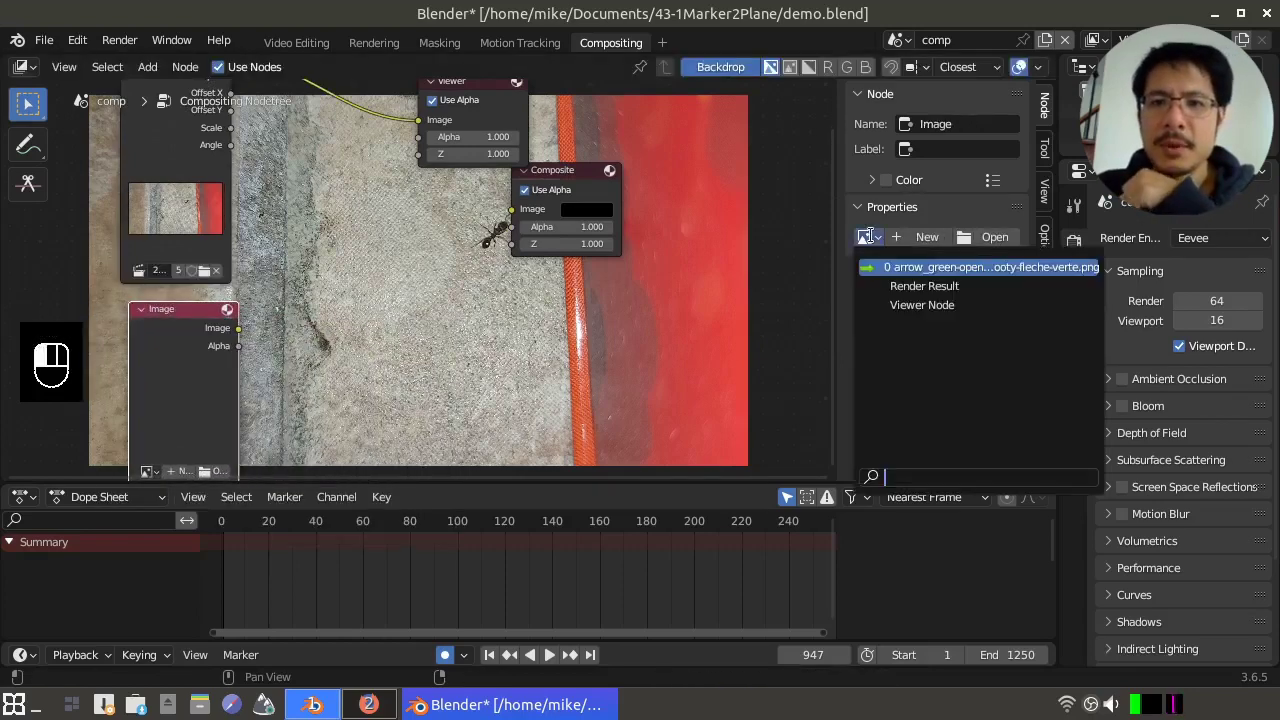
click(1044, 268)
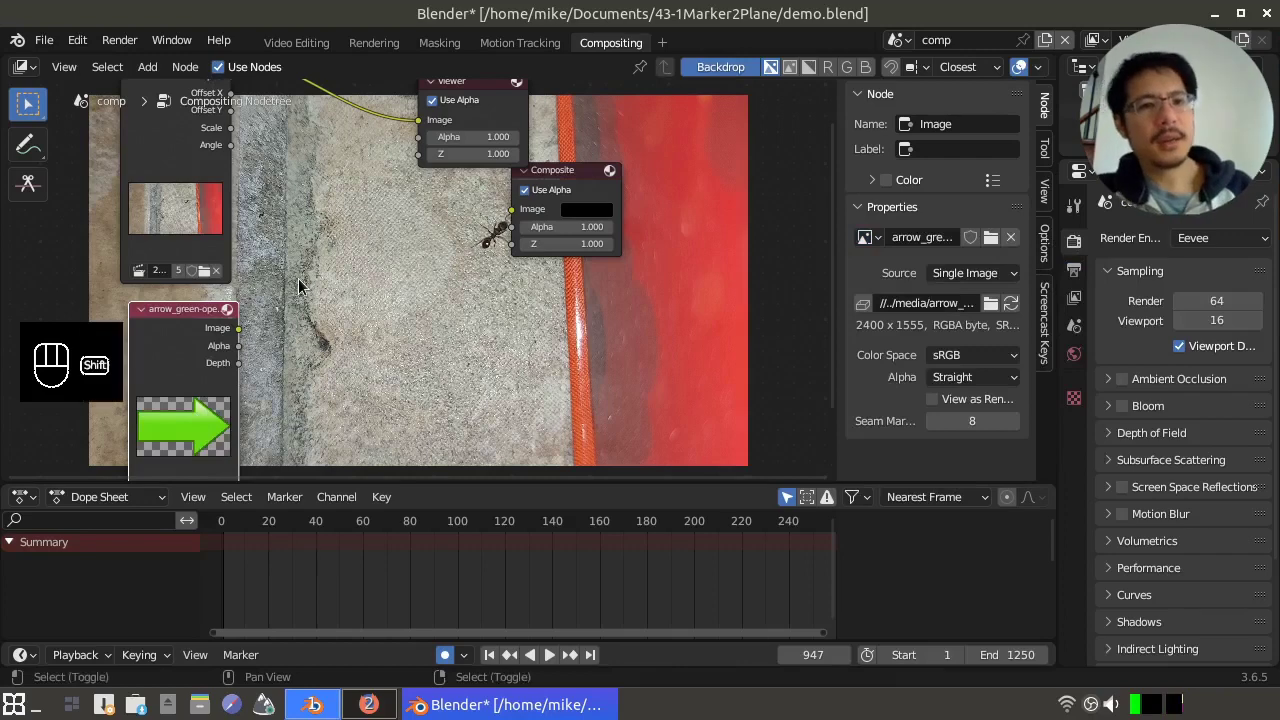
- Add a Plane Track Deform node beside the arrow image node and connect the arrow's Image output to its Image input
key(shift+a)
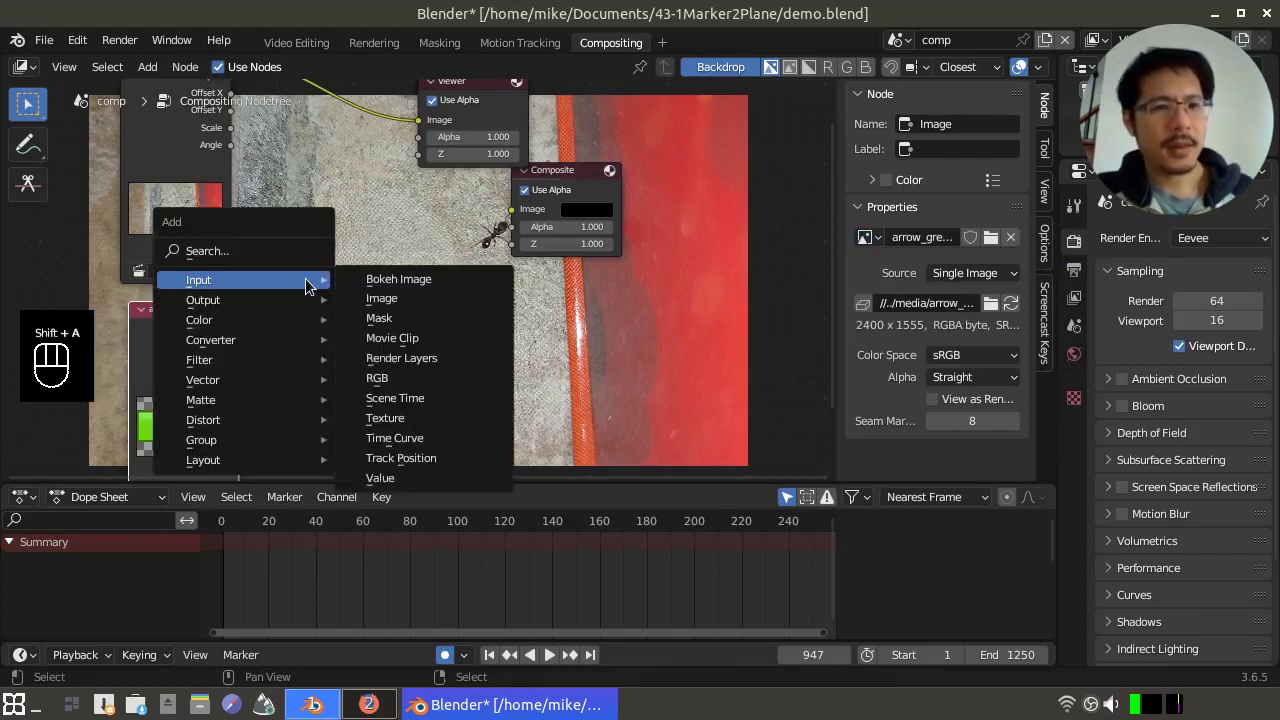
mouse_move(266, 422)
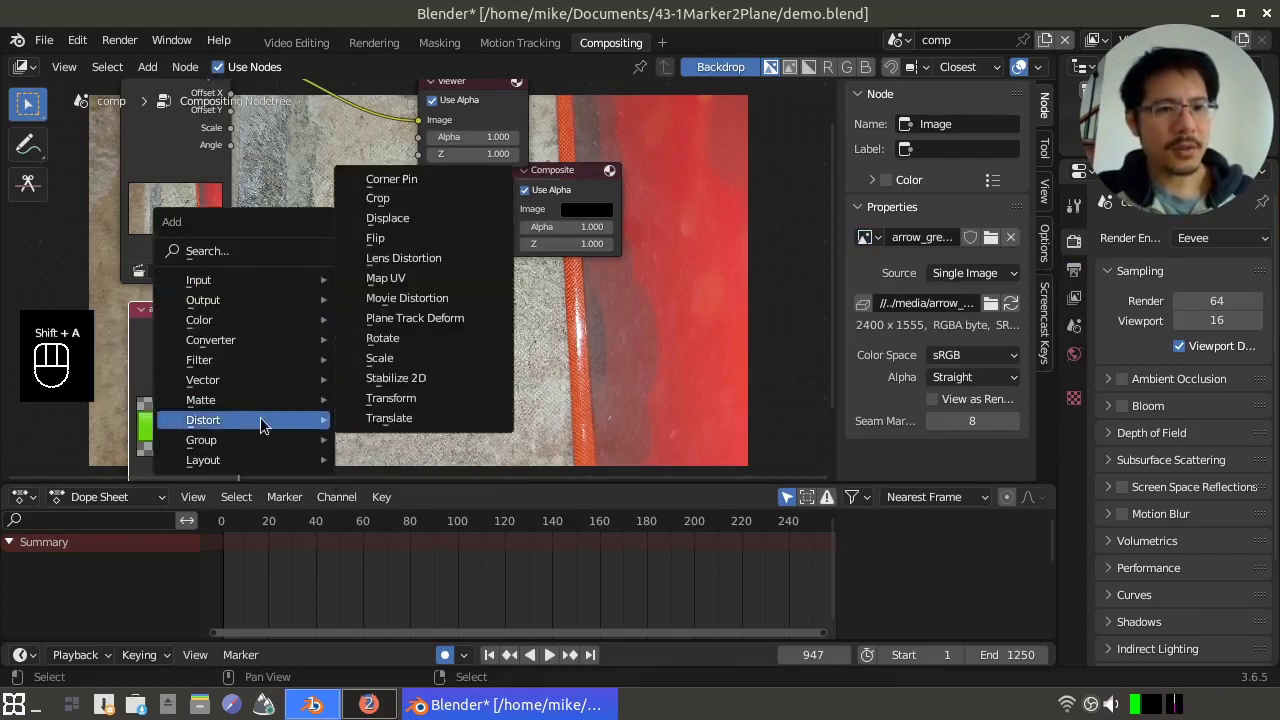
click(440, 318)
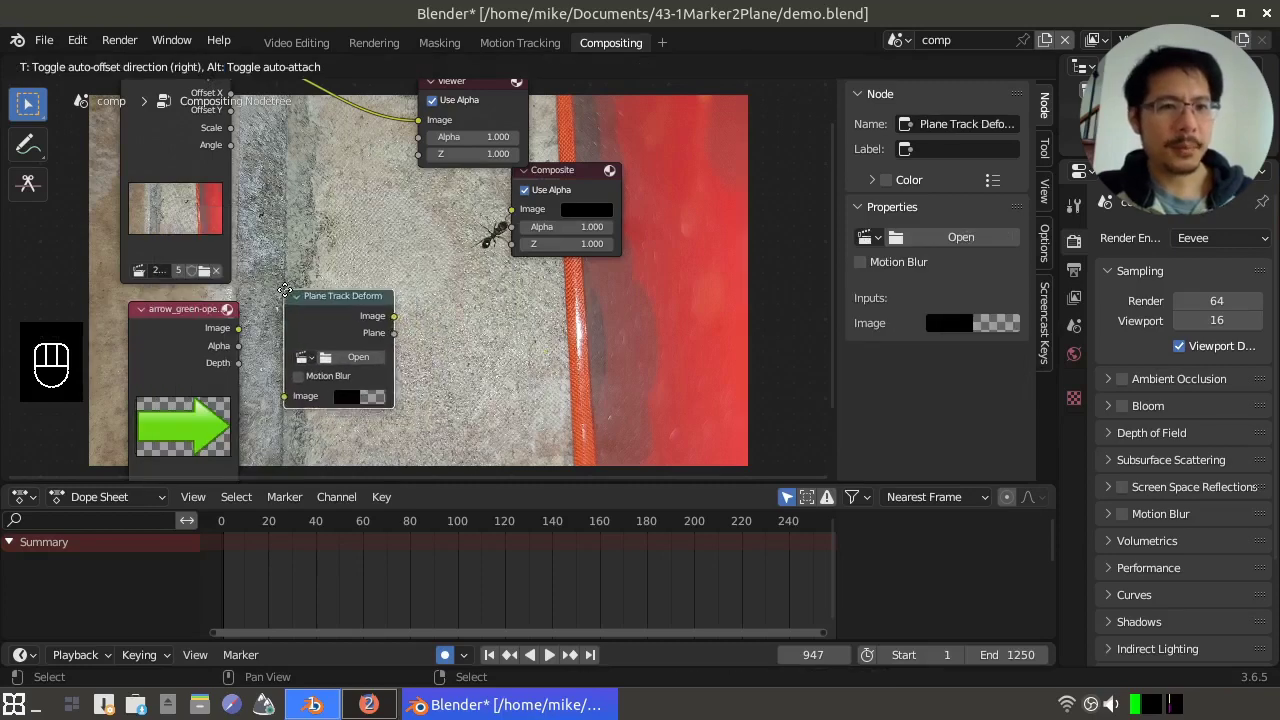
click(280, 286)
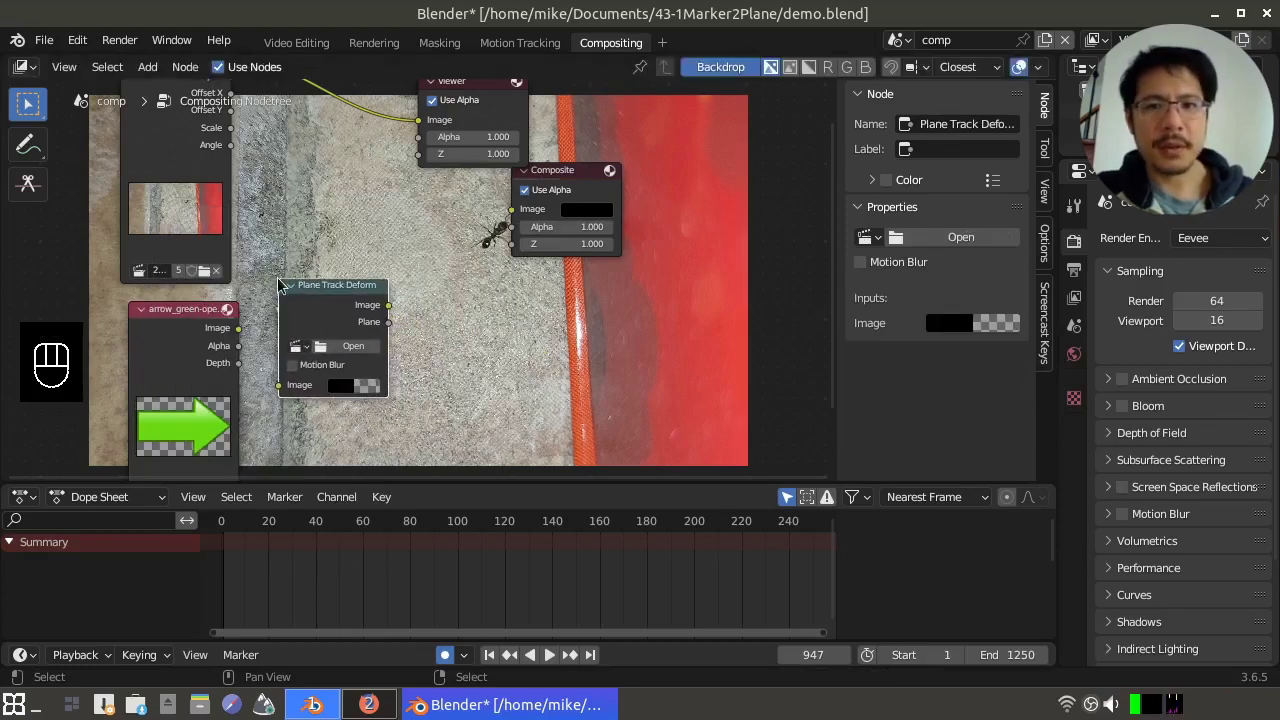
drag(238, 330, 279, 386)
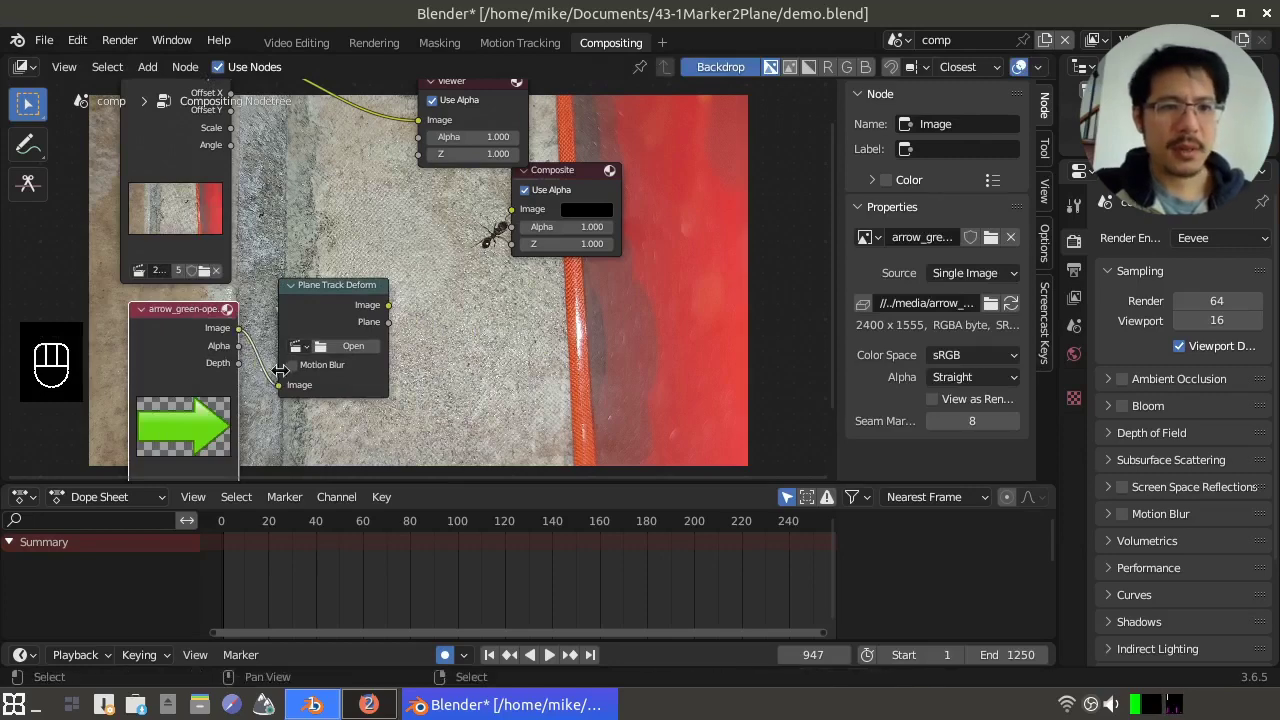
- Set the Plane Track Deform node to clip 20230417_151410.mp4, tracking object Camera and track Plane Track
click(297, 347)
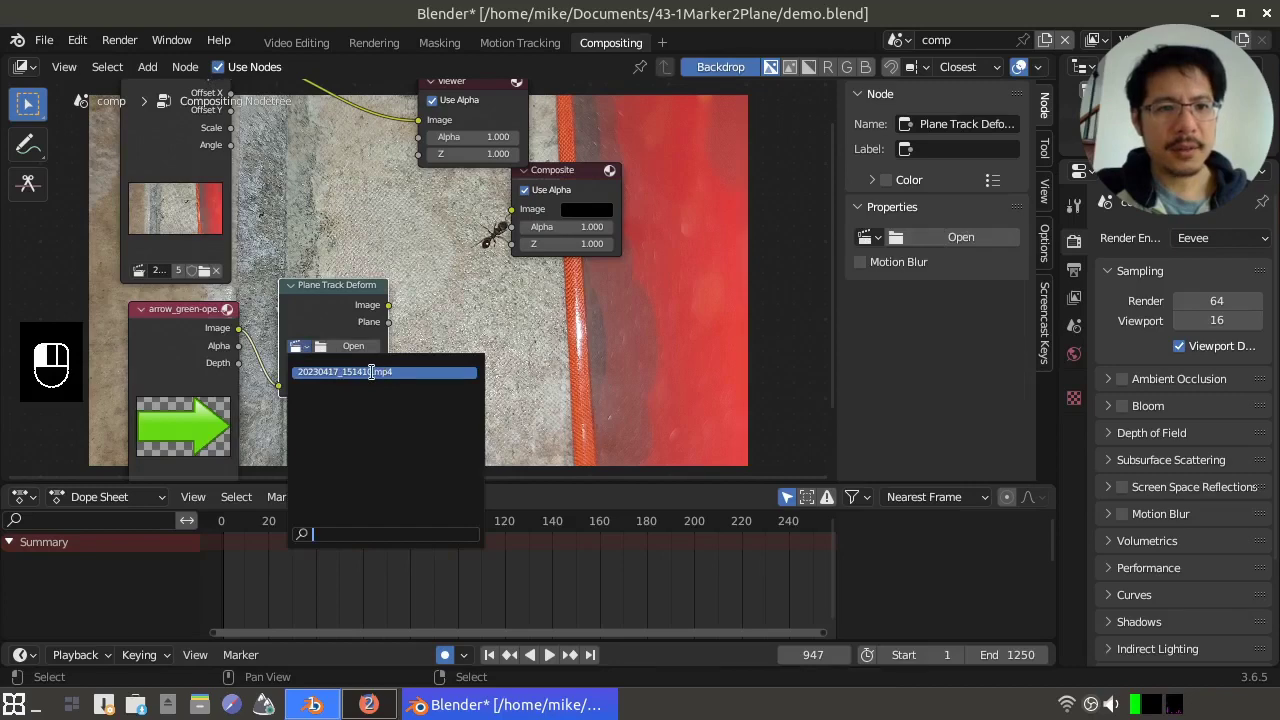
click(371, 372)
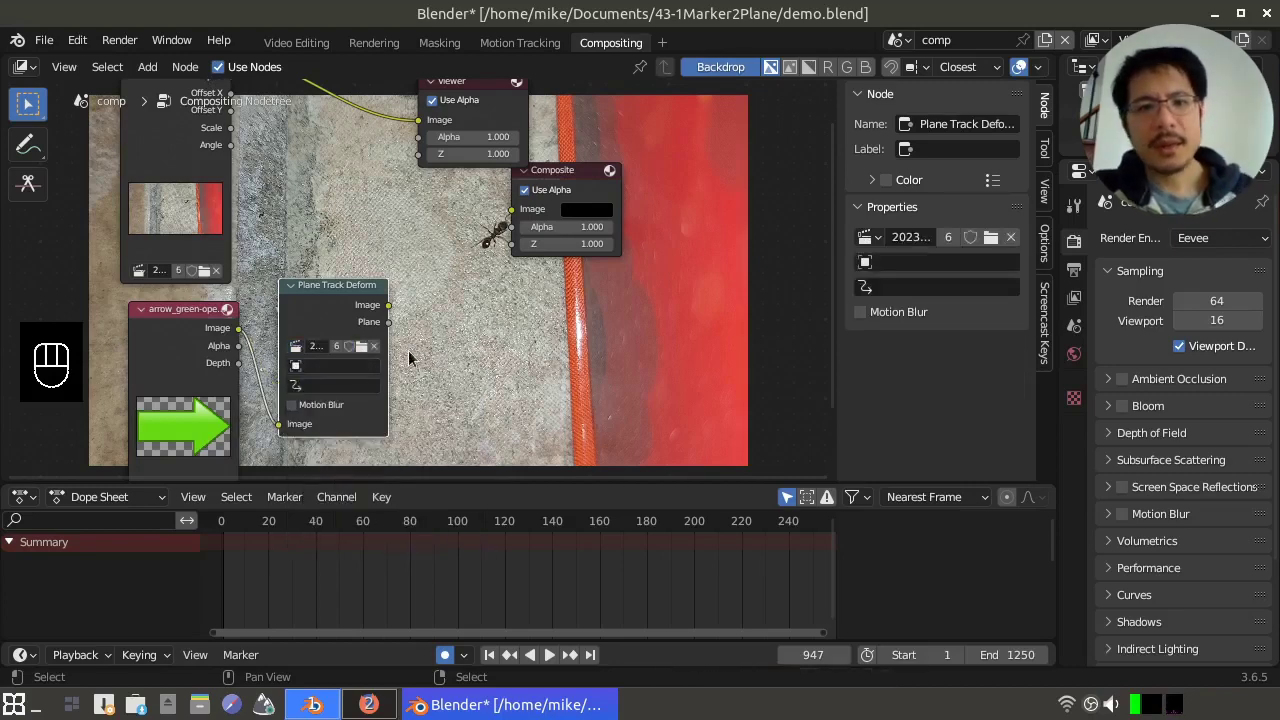
click(313, 375)
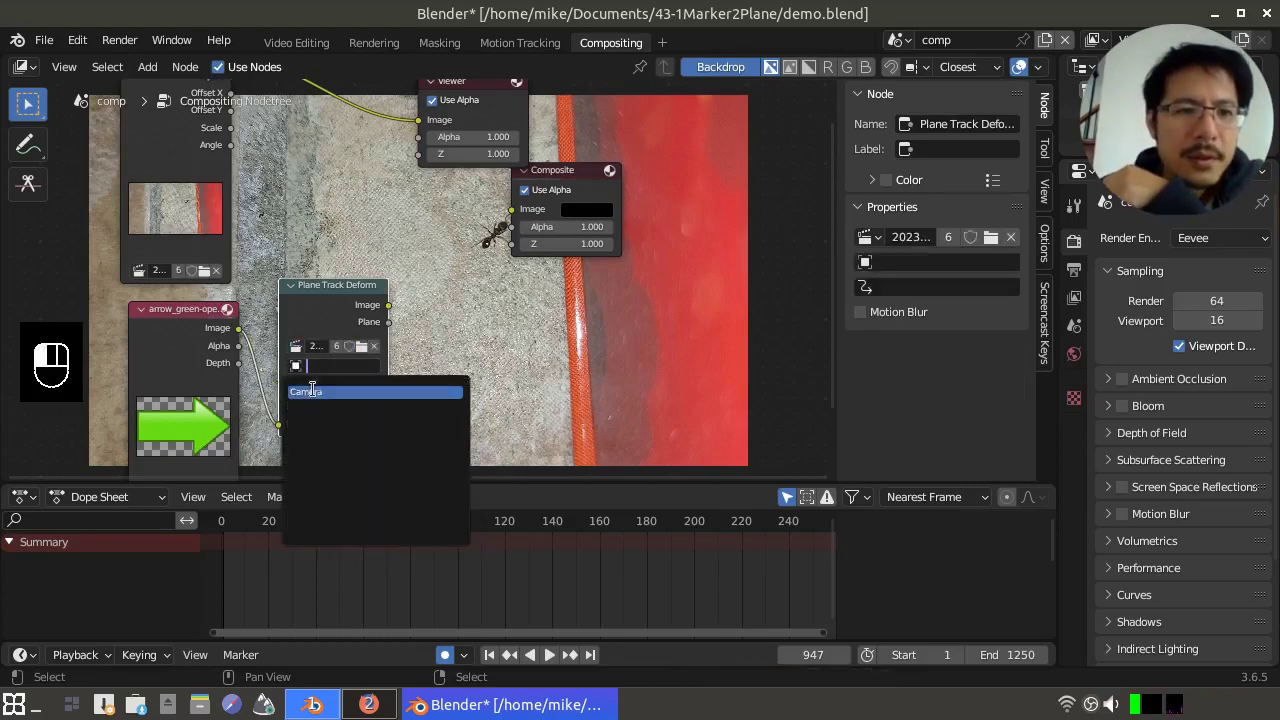
click(312, 392)
click(348, 384)
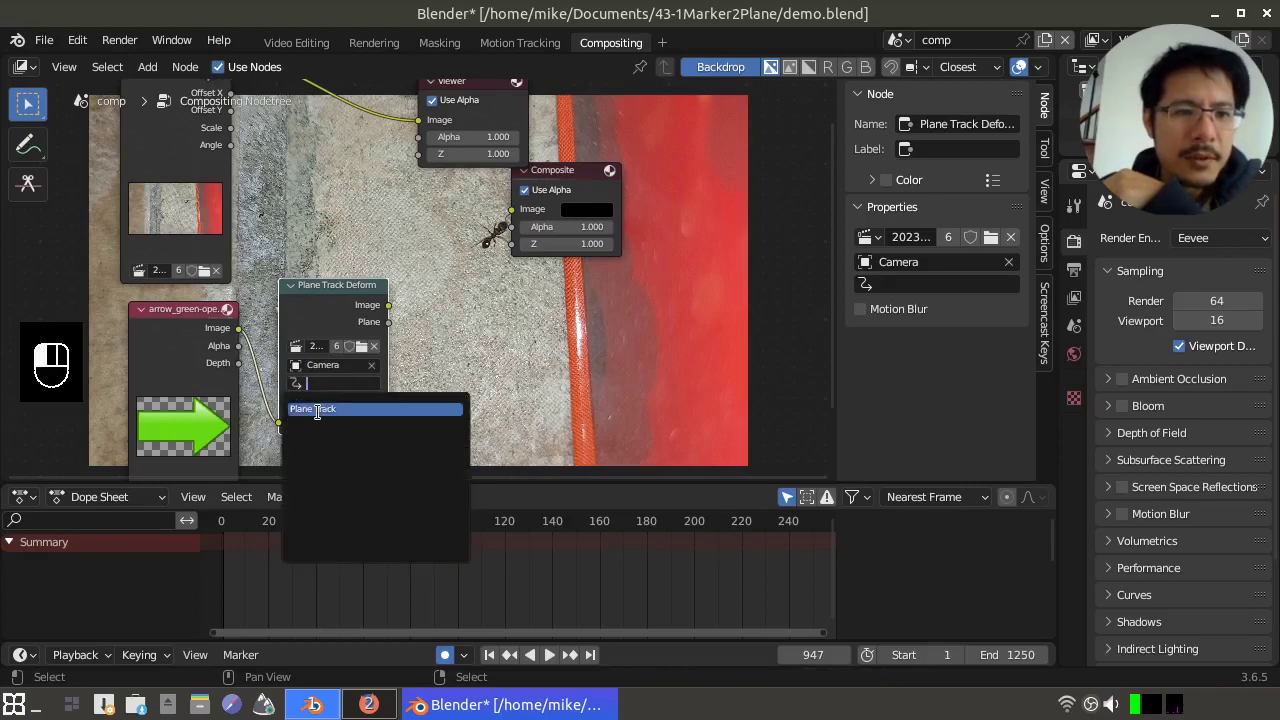
click(316, 410)
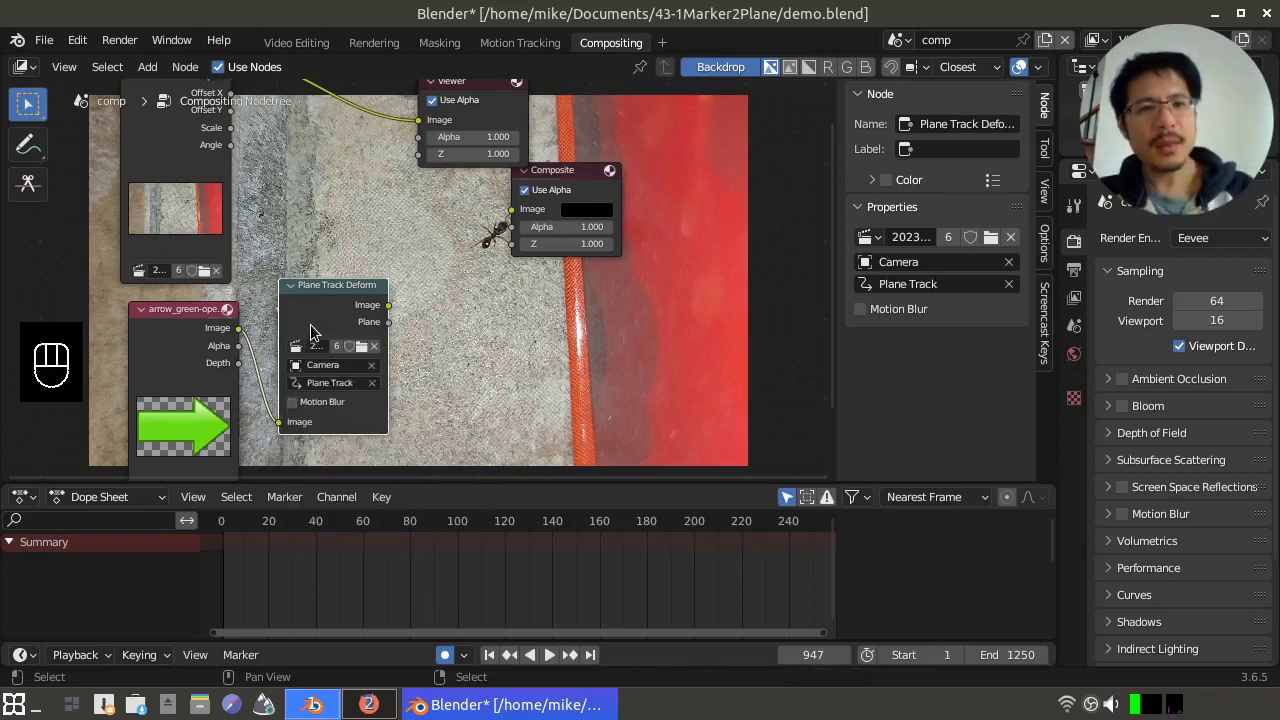
- Preview the Plane Track Deform output in the Viewer and move the Composite and Viewer nodes aside to make room for more nodes
key(ctrl+shift)
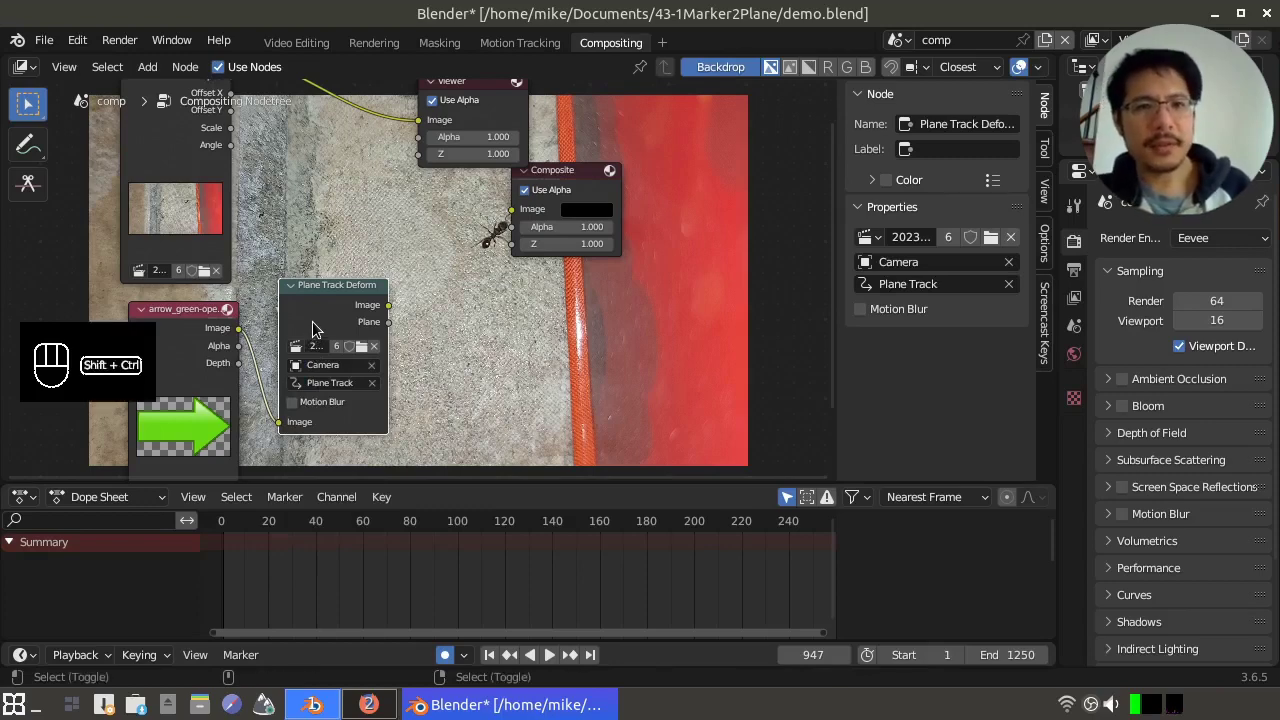
ctrl+shift+click(312, 321)
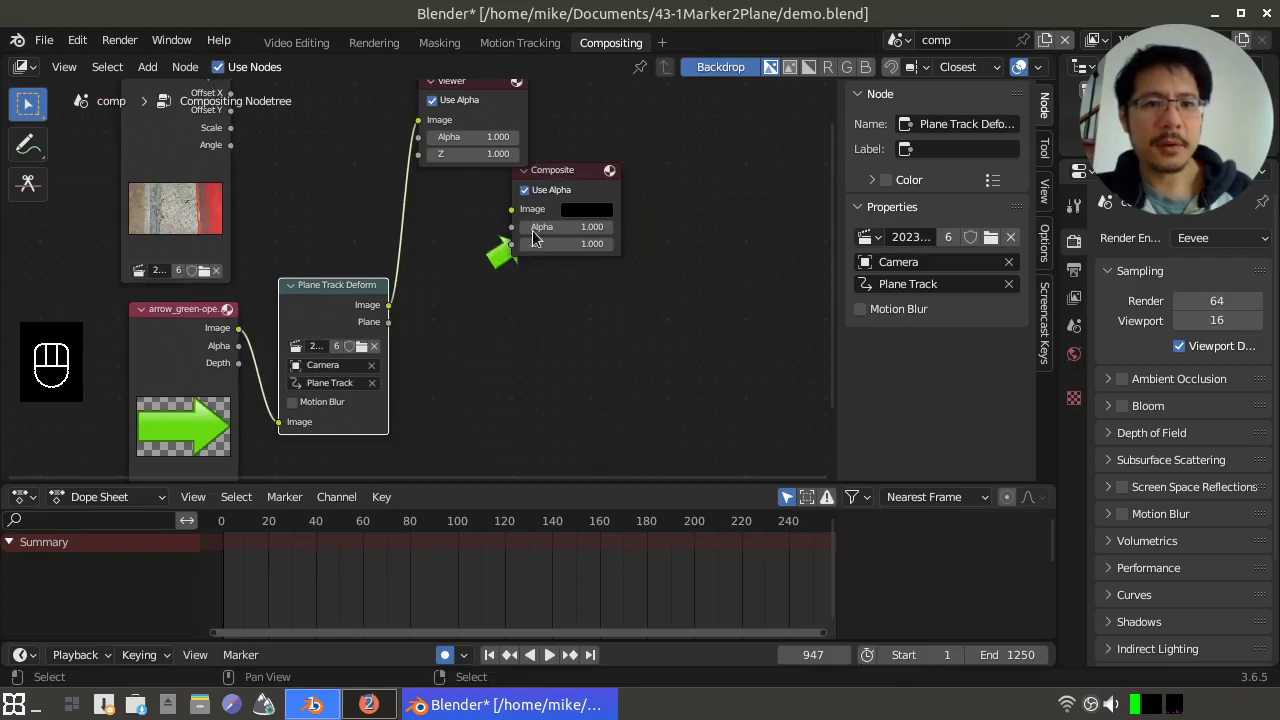
drag(563, 175, 709, 118)
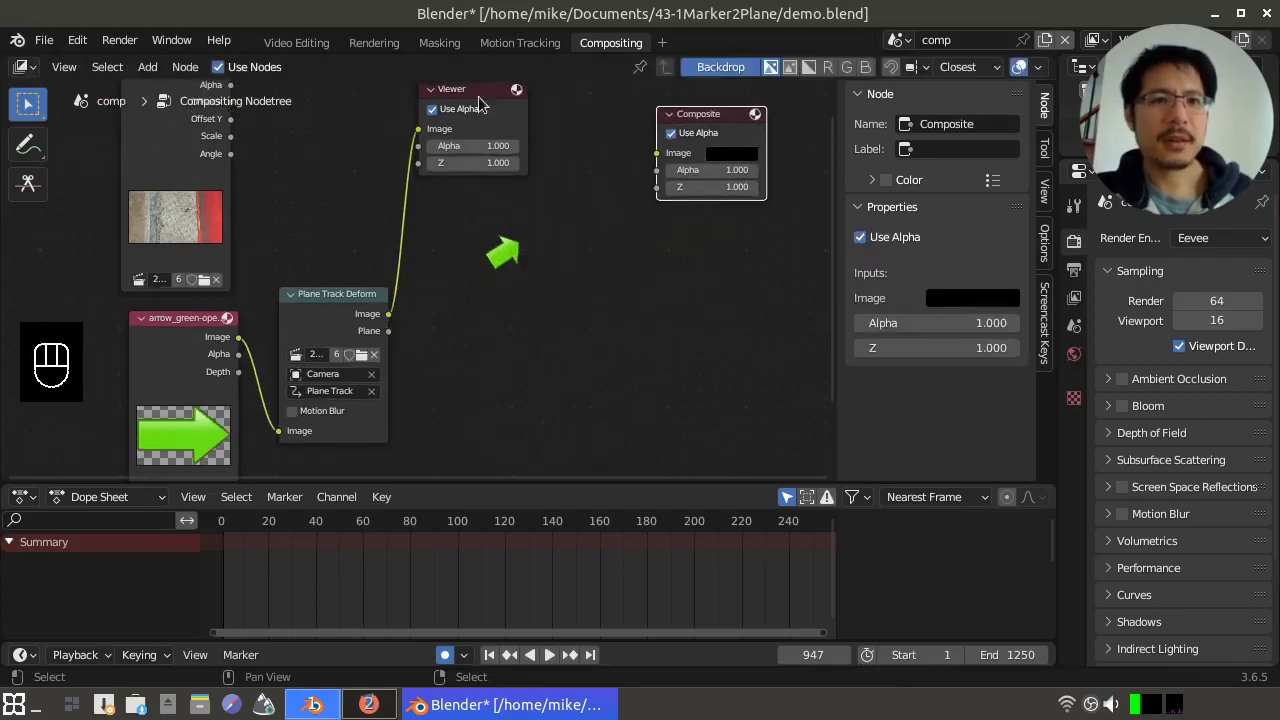
drag(518, 123, 781, 373)
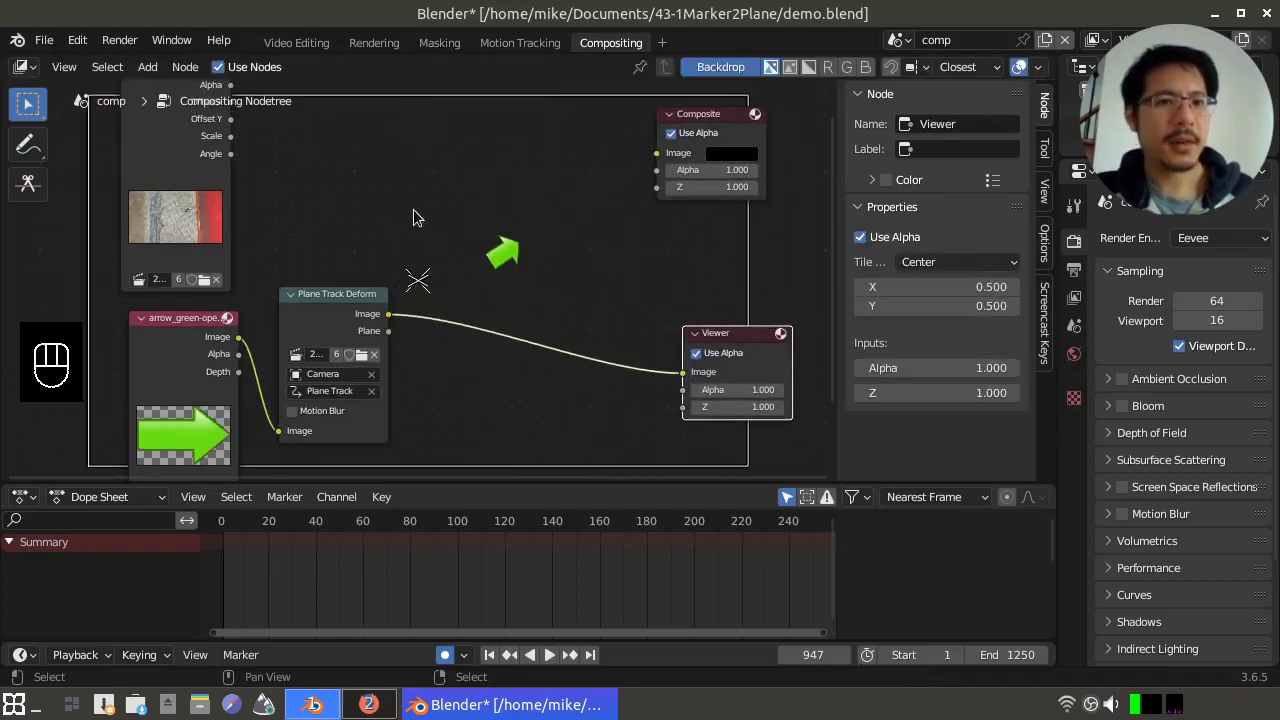
- Add an Alpha Over color node between the Movie Clip node and the Composite node
key(shift)
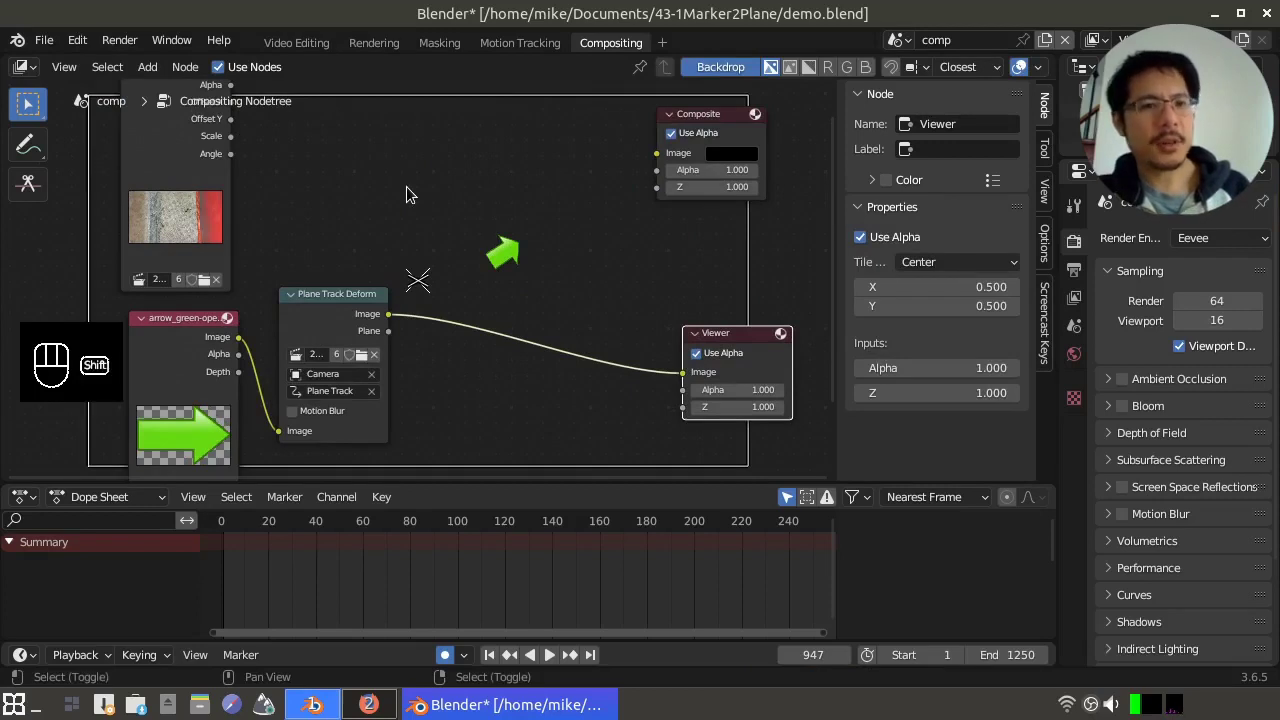
key(shift+a)
mouse_move(407, 193)
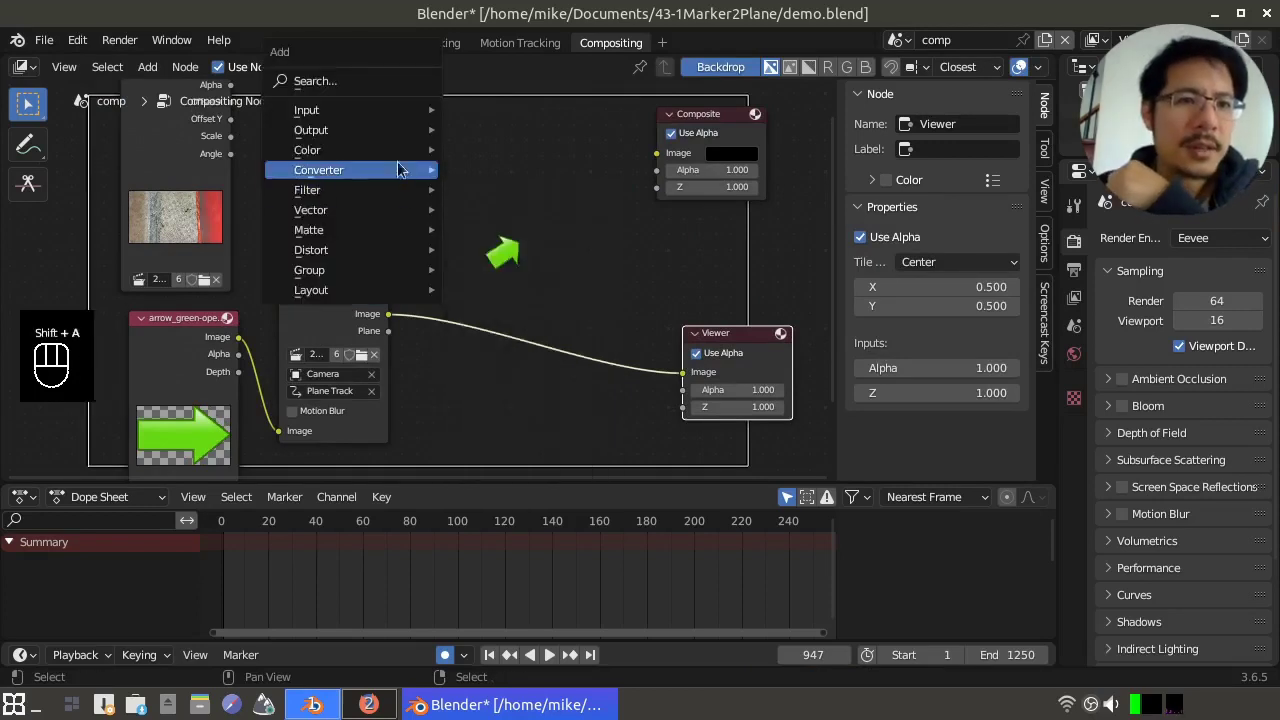
mouse_move(395, 153)
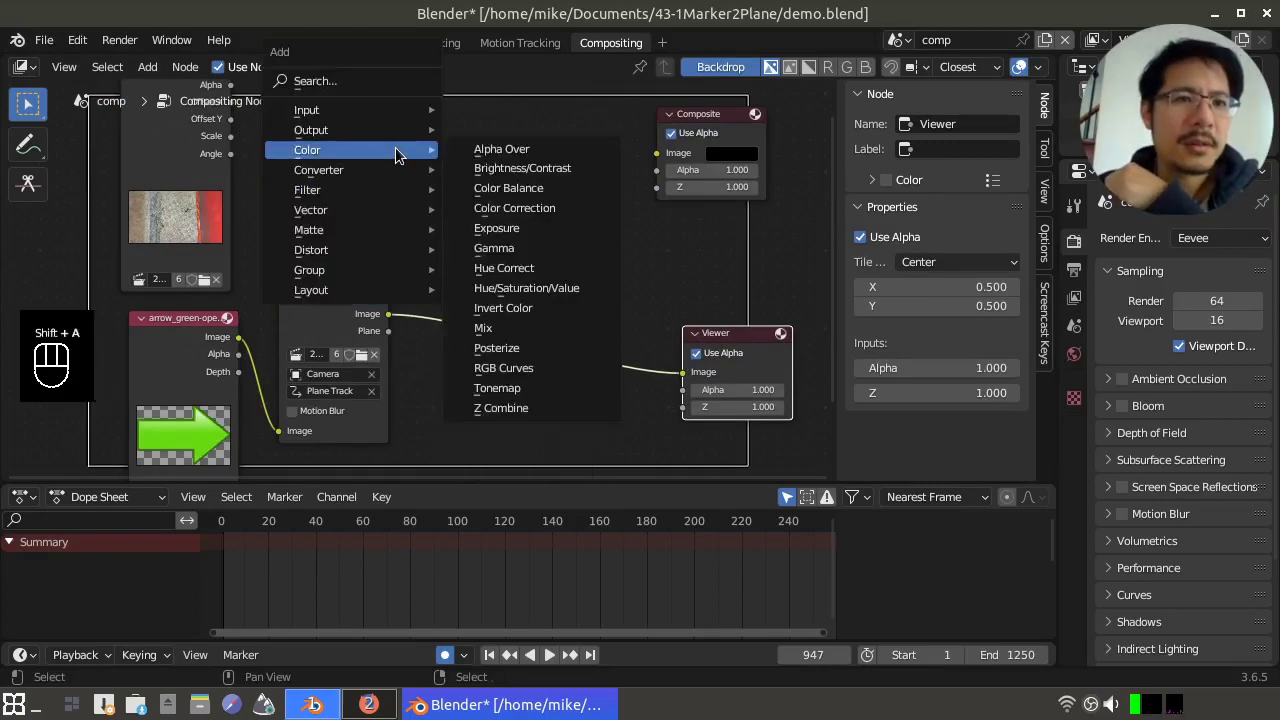
click(538, 150)
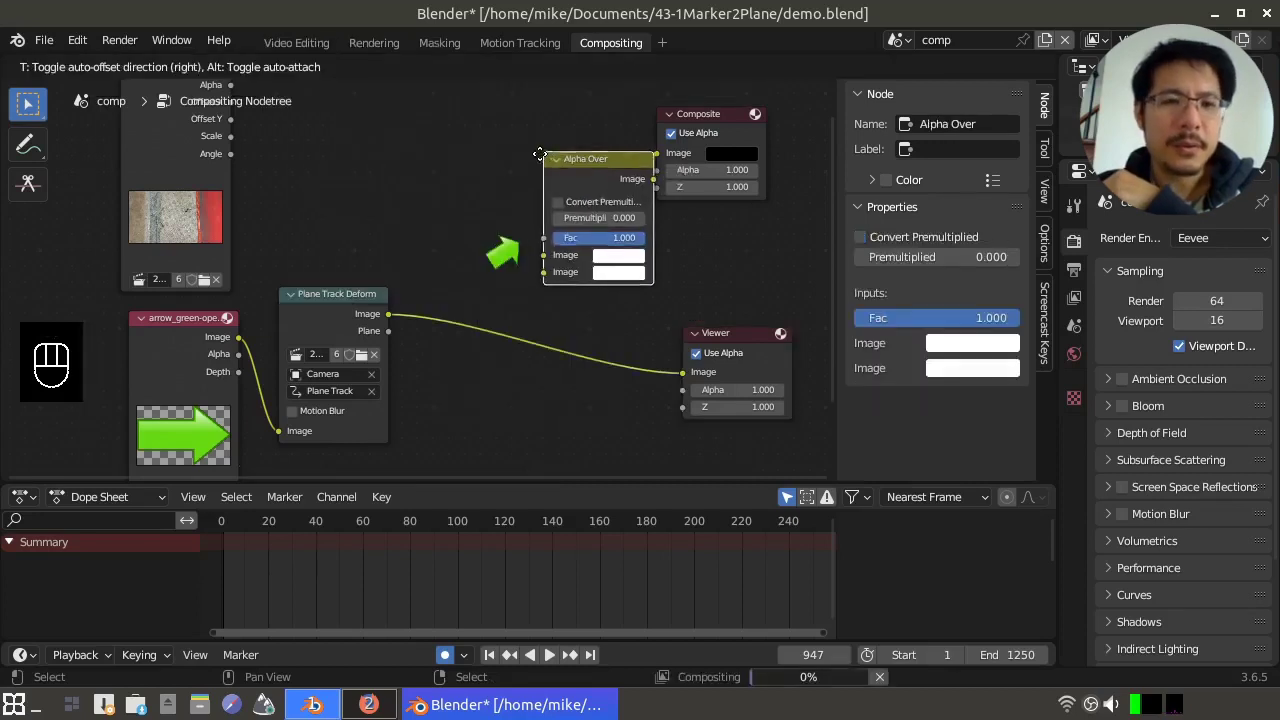
click(437, 160)
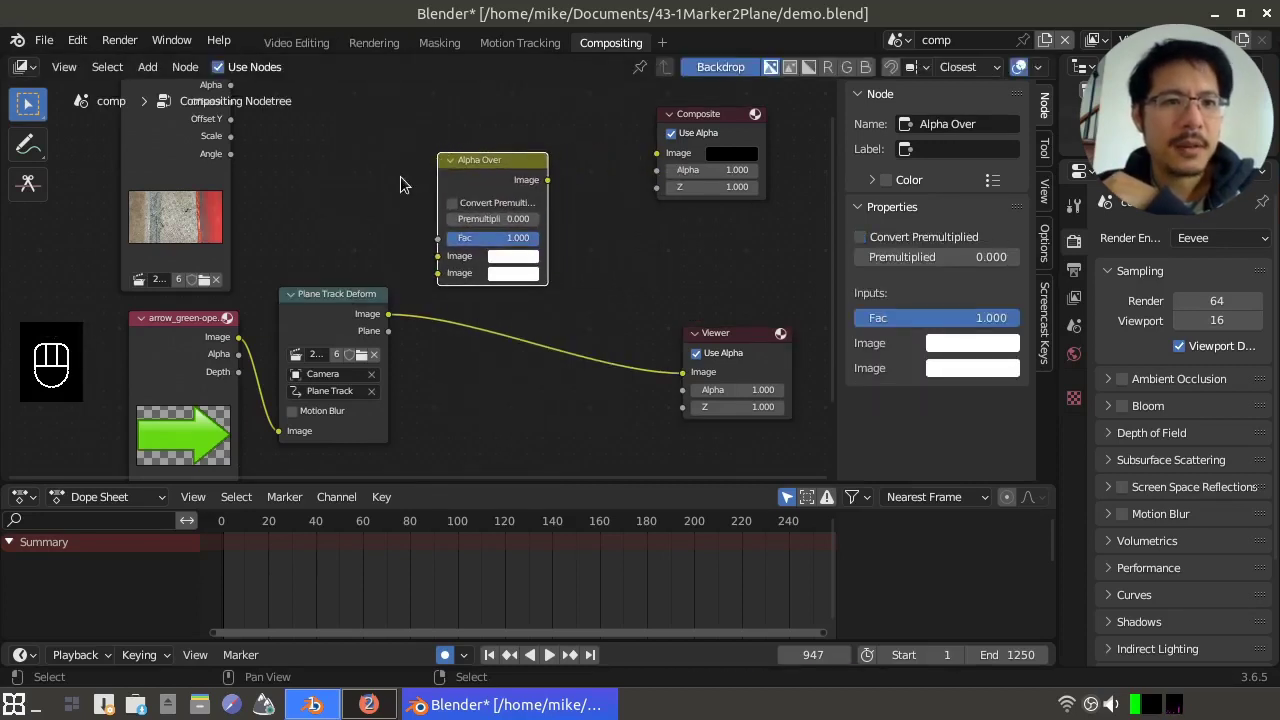
- Connect the Movie Clip's Image output to Alpha Over's first Image input and the Plane Track Deform's Image output to the second
middle_drag(402, 176, 400, 226)
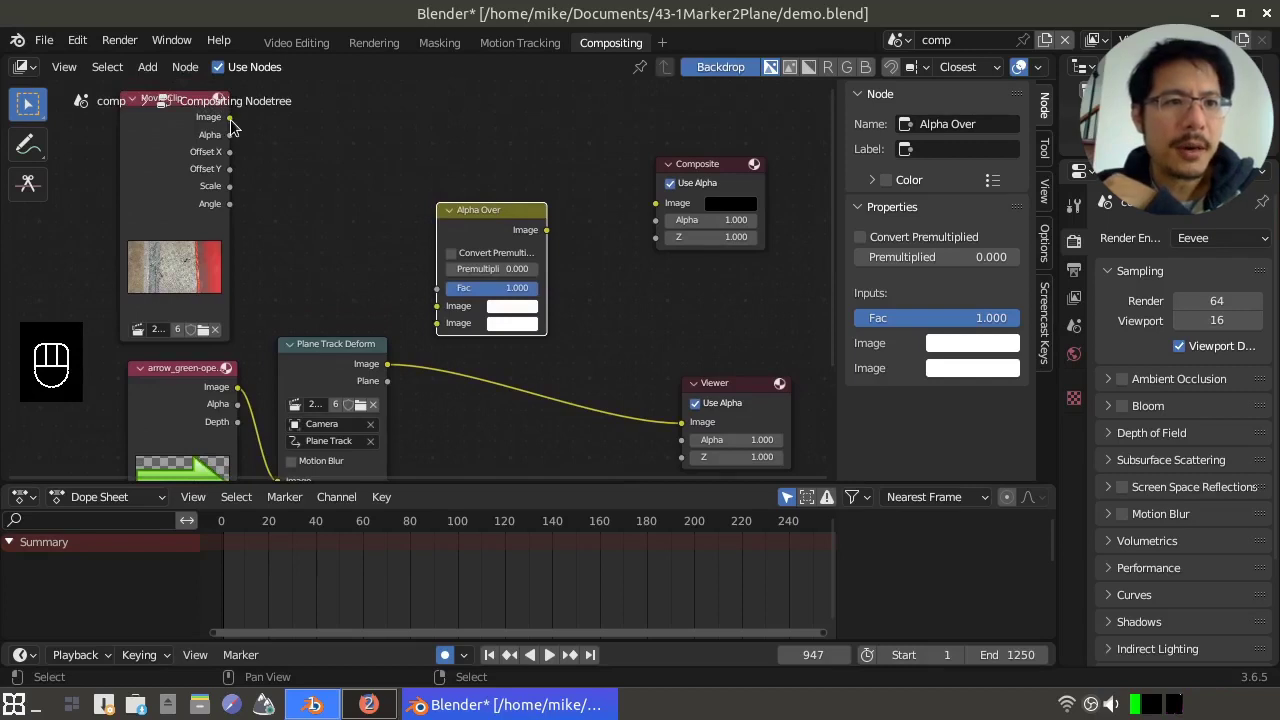
drag(230, 117, 437, 305)
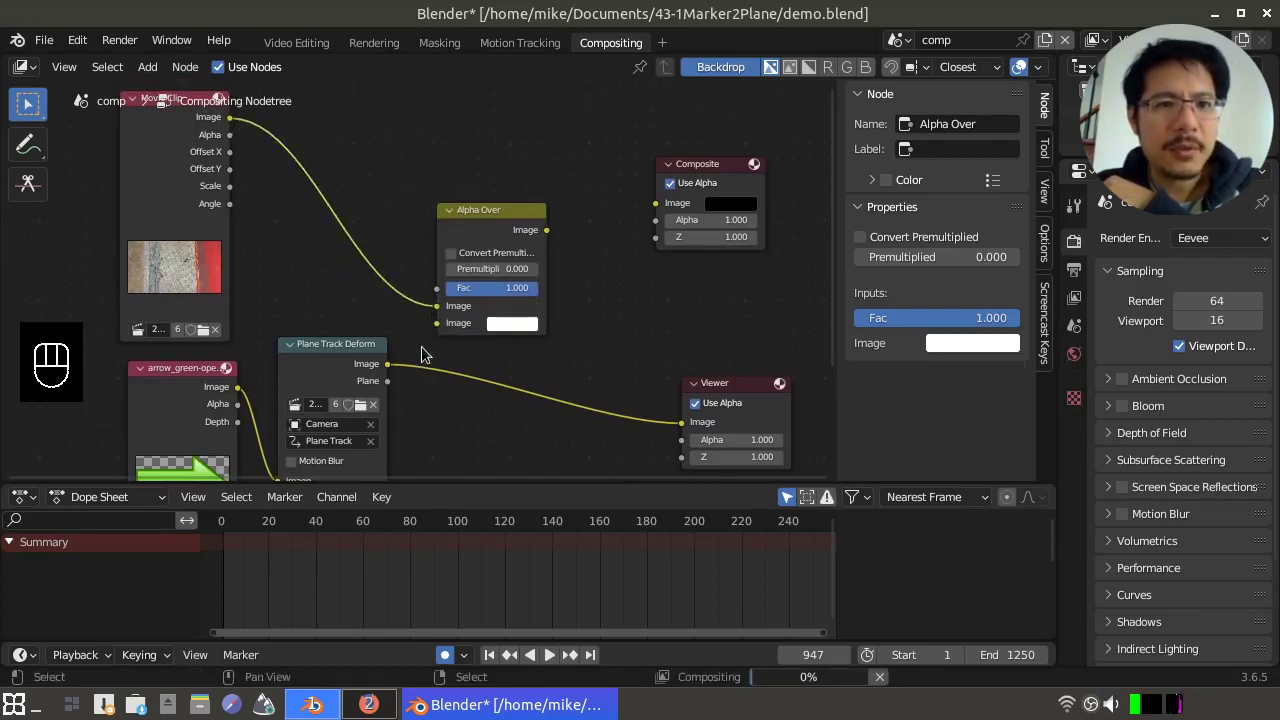
drag(387, 364, 437, 323)
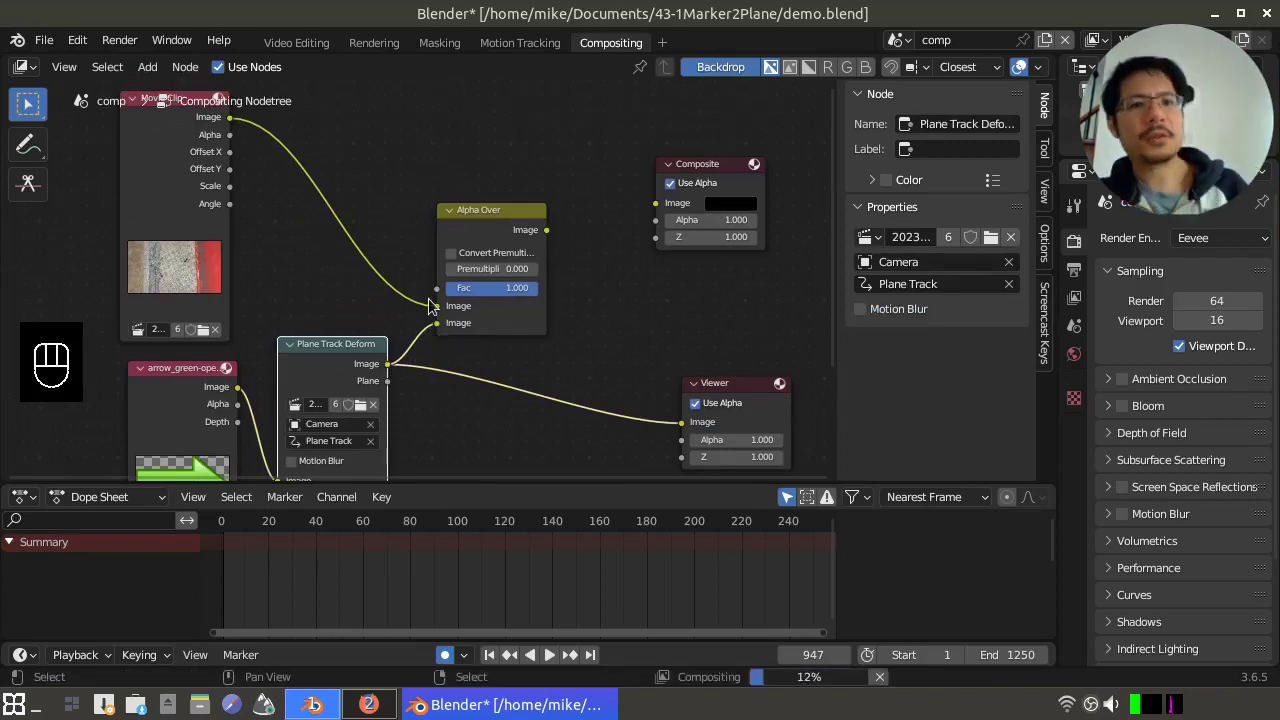
- Preview the Alpha Over output in the Viewer and move the node aside to uncover the ant and arrow in the backdrop
ctrl+shift+click(476, 243)
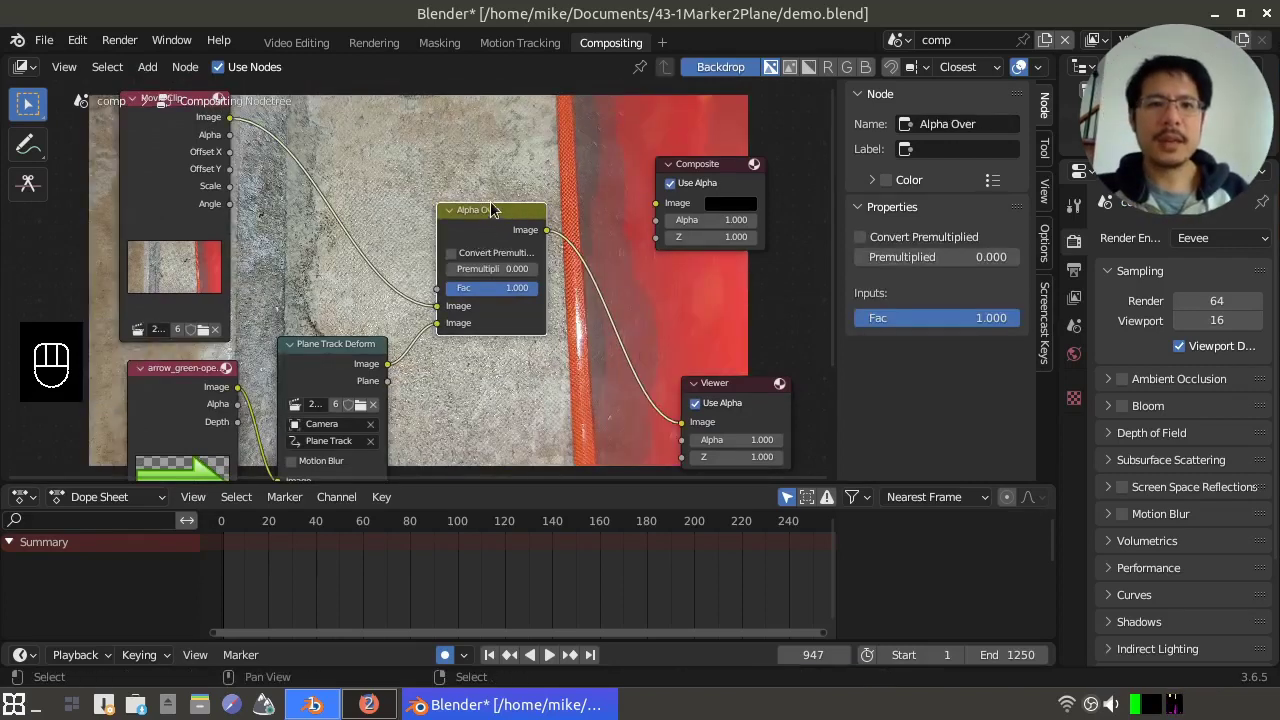
drag(490, 222, 414, 191)
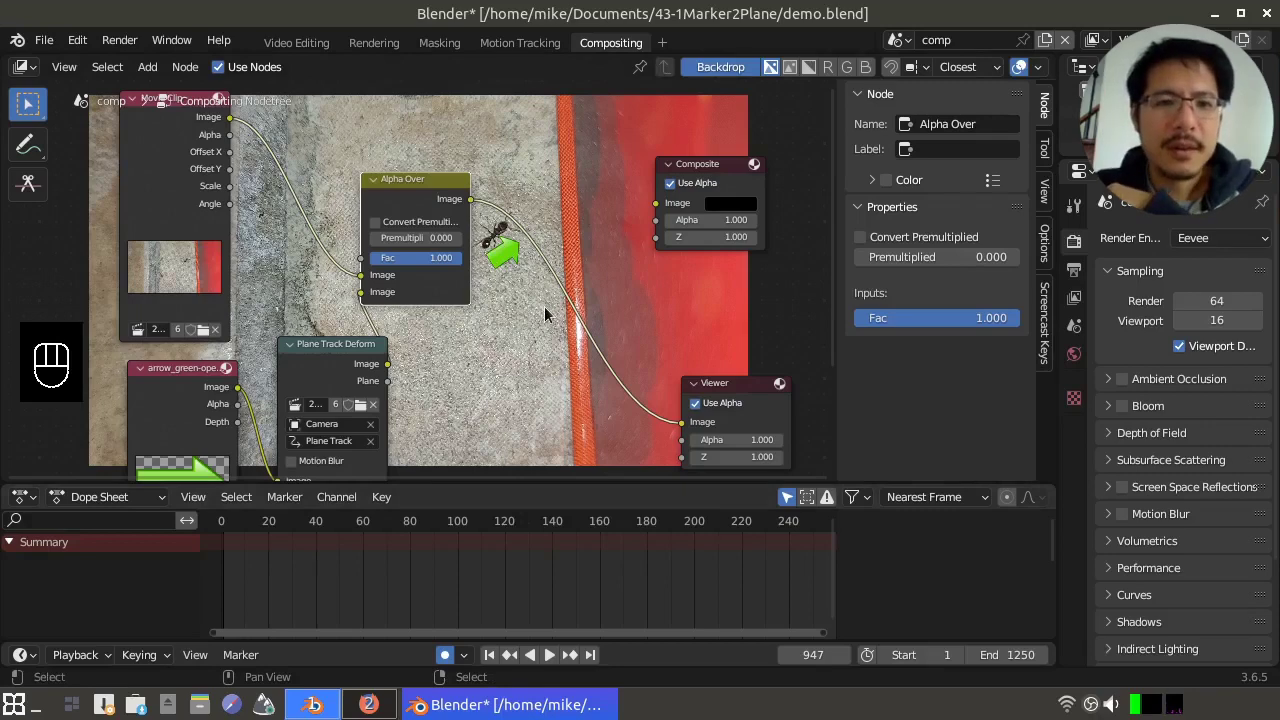
scroll(584, 376, down, 1)
scroll(582, 375, down, 1)
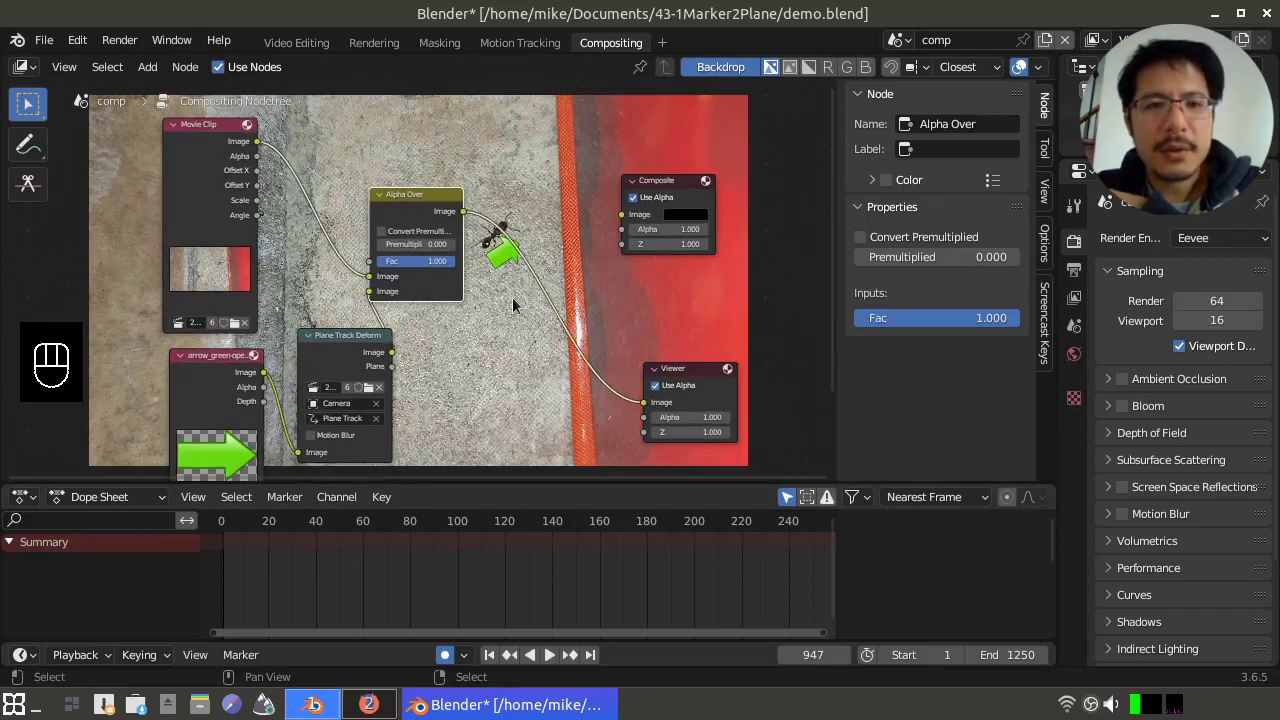
- Set the current frame to 822 in the timeline
scroll(680, 569, down, 5)
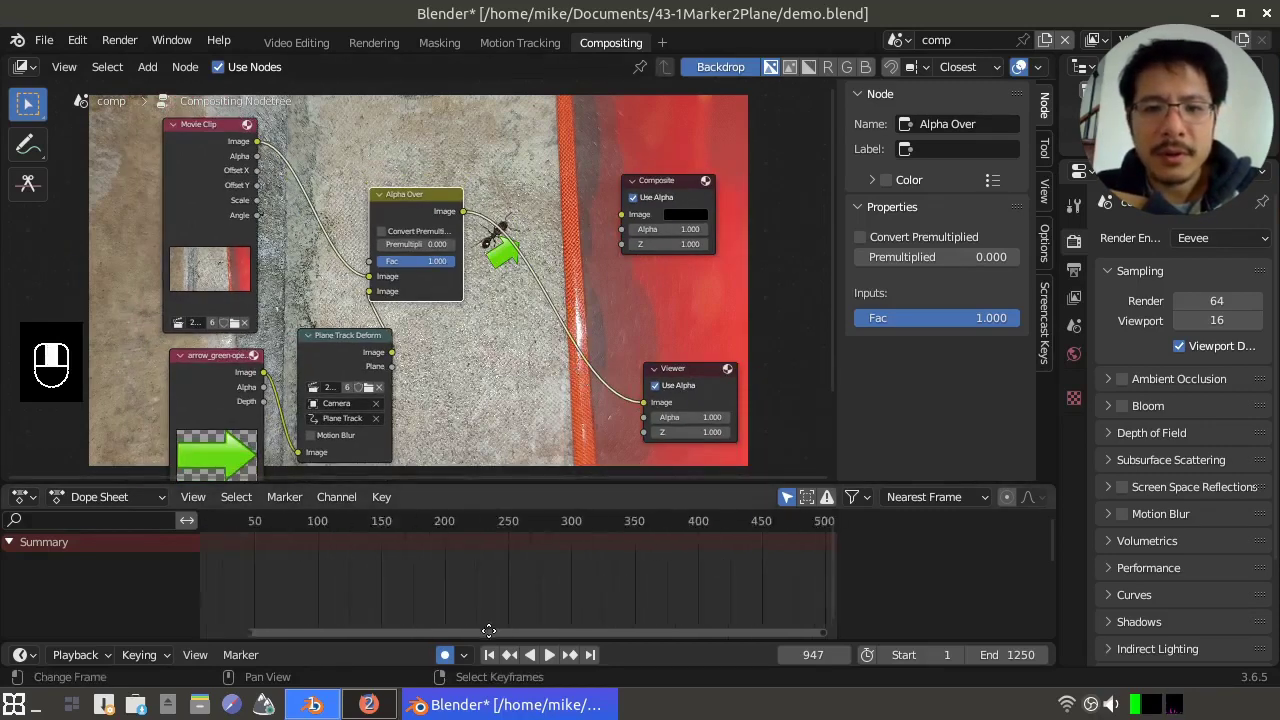
middle_drag(680, 569, 345, 578)
scroll(680, 594, down, 3)
middle_drag(700, 594, 366, 560)
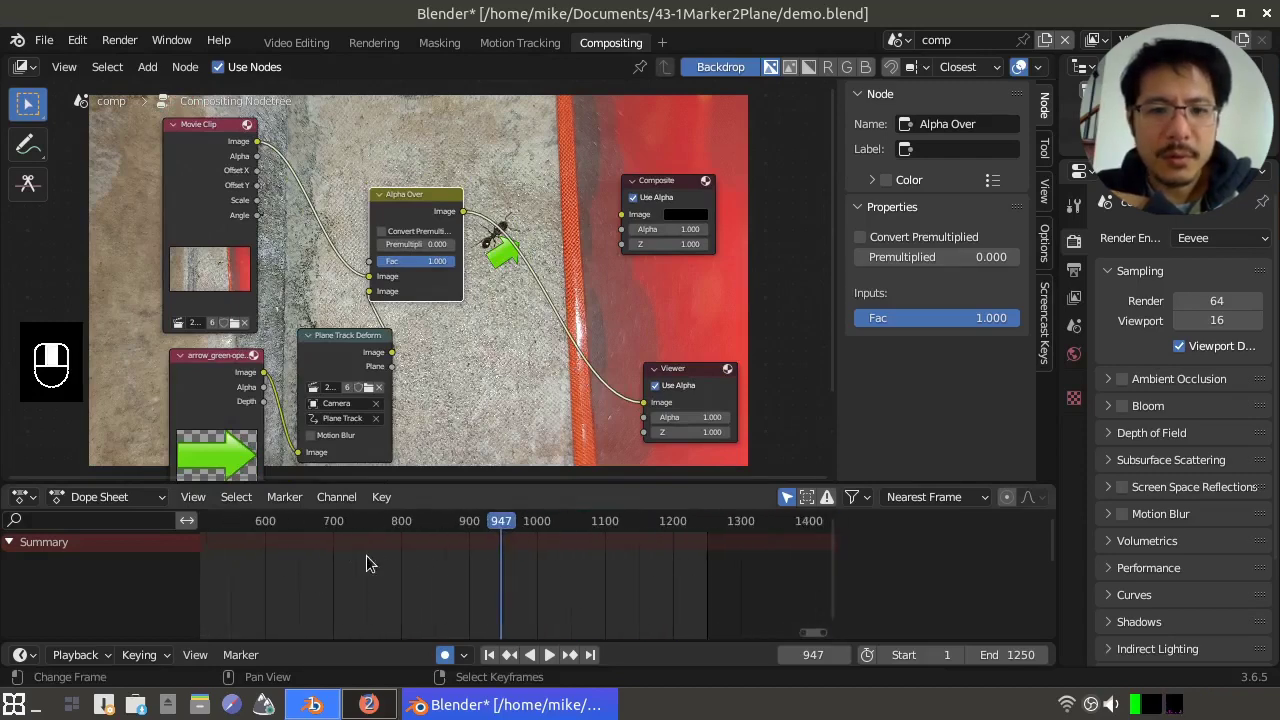
click(418, 565)
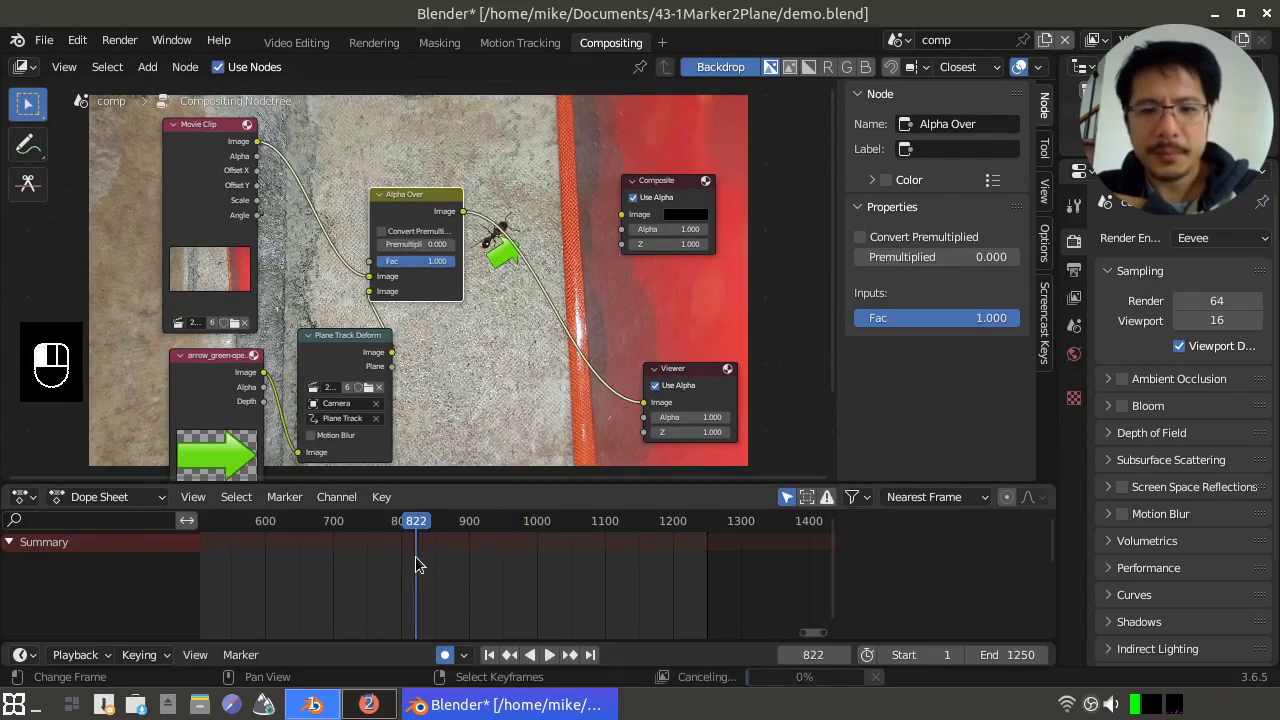
- Set the scene's frame range to start at 822 and end at 1100
click(932, 656)
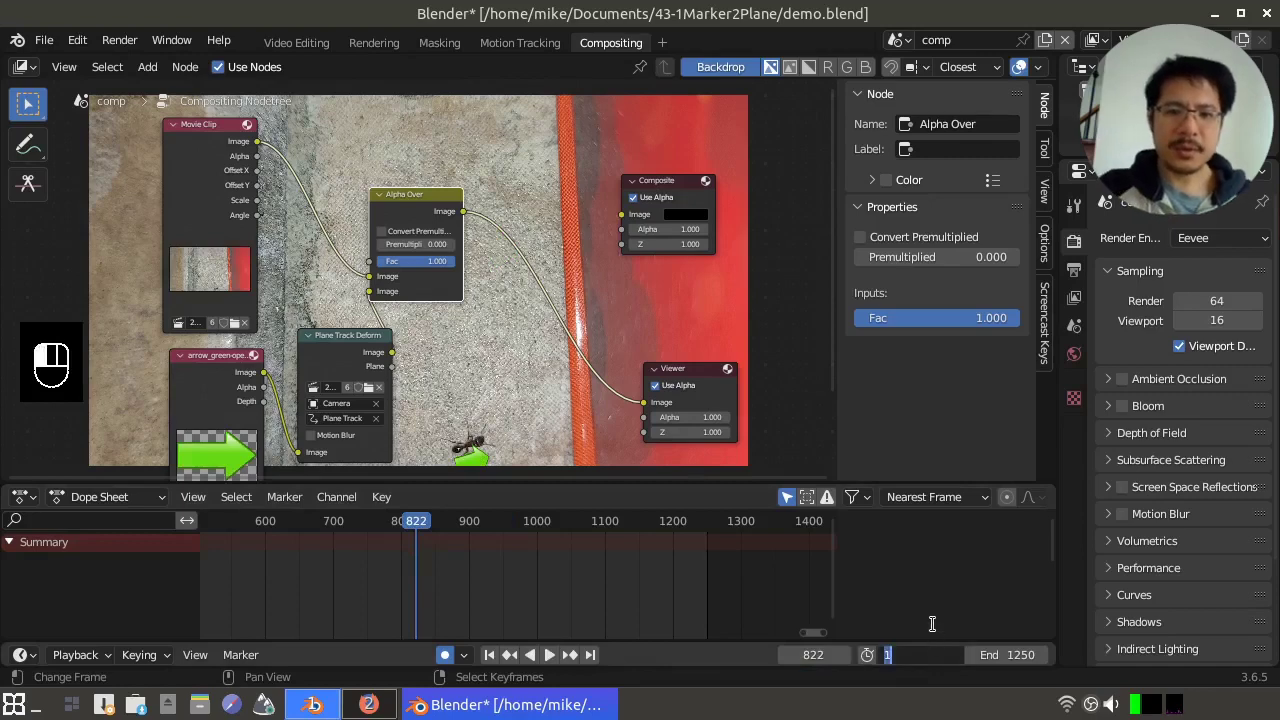
text(822)
click(930, 628)
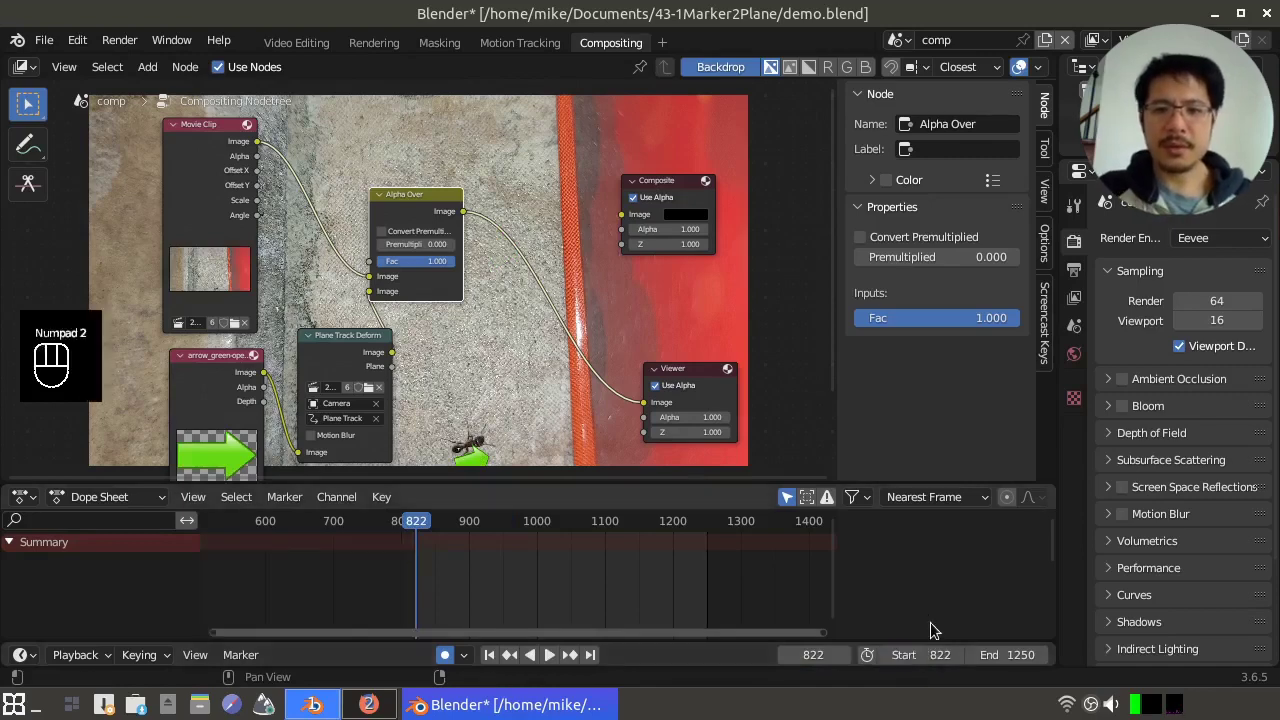
click(988, 655)
text(11)
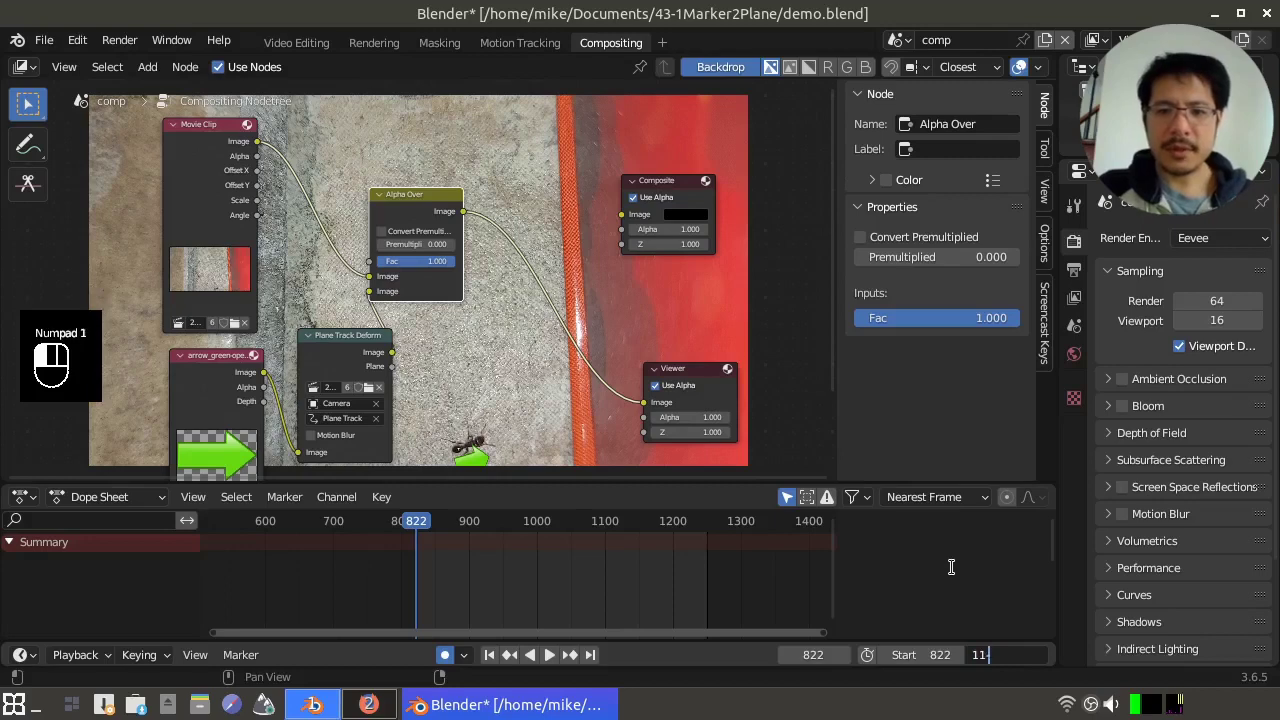
text(00)
click(952, 572)
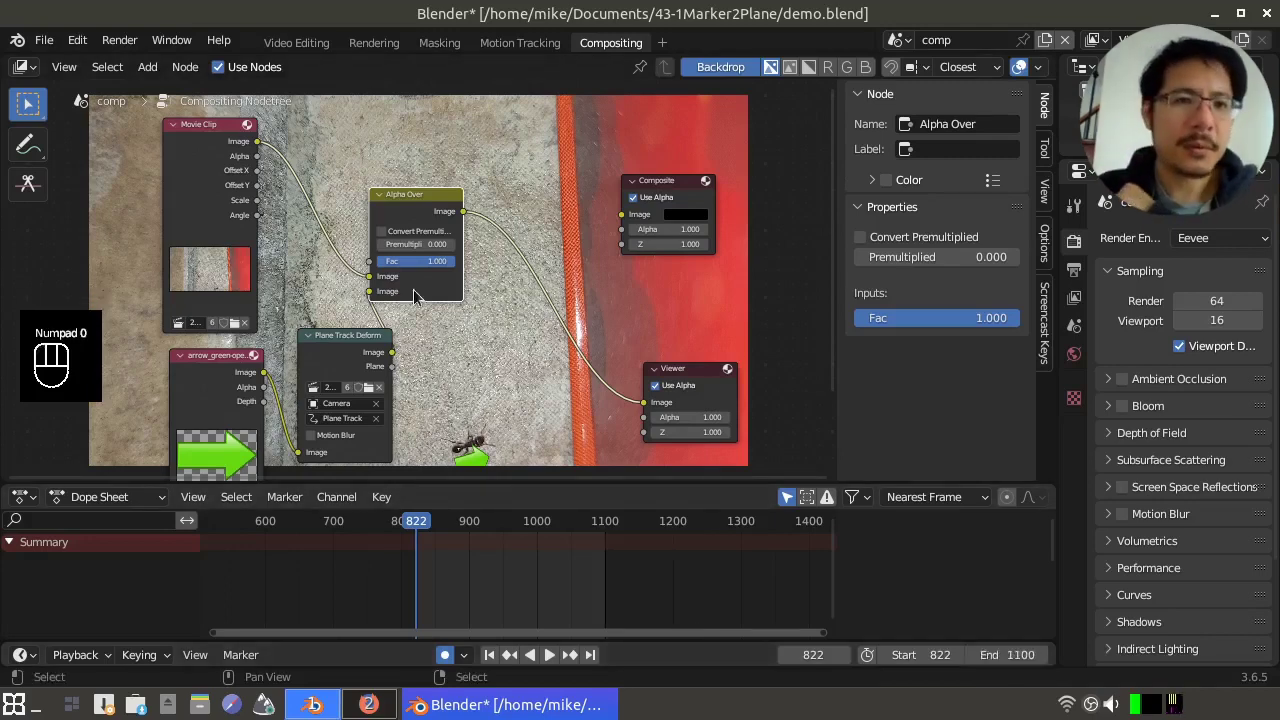
- Reposition the Alpha Over node and connect its Image output to the Composite node's Image input
drag(437, 212, 478, 240)
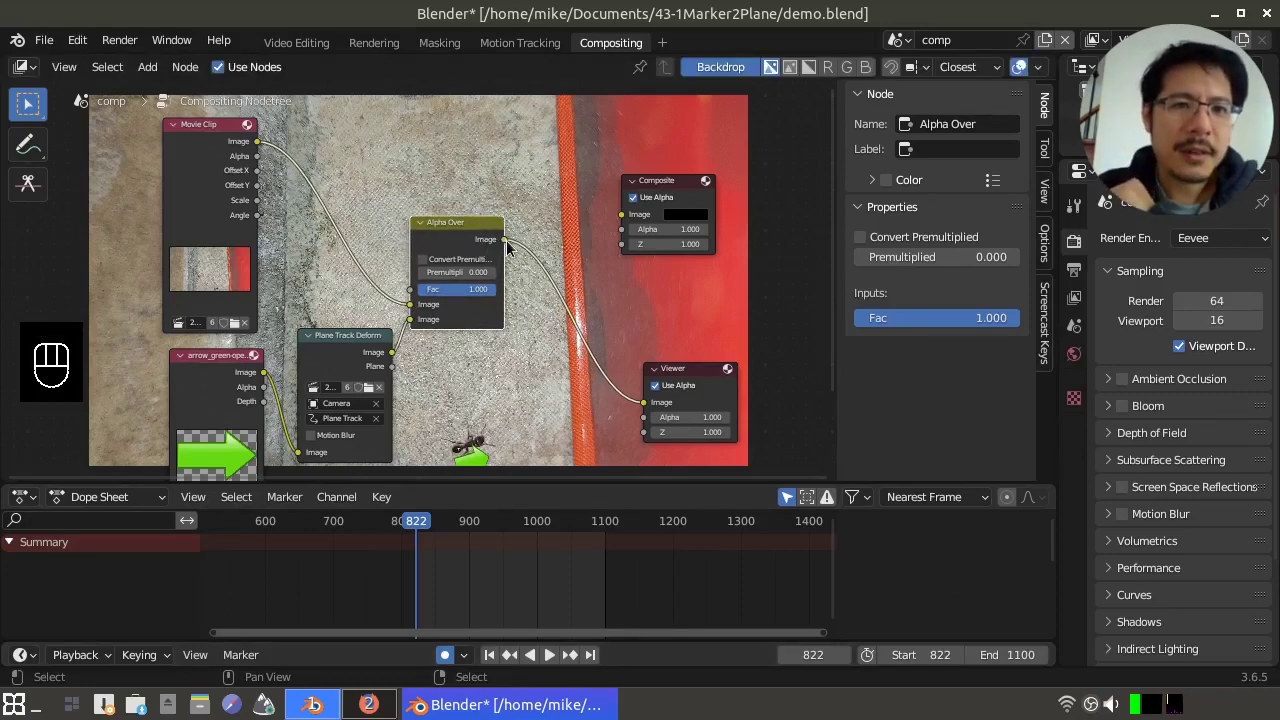
drag(505, 240, 621, 222)
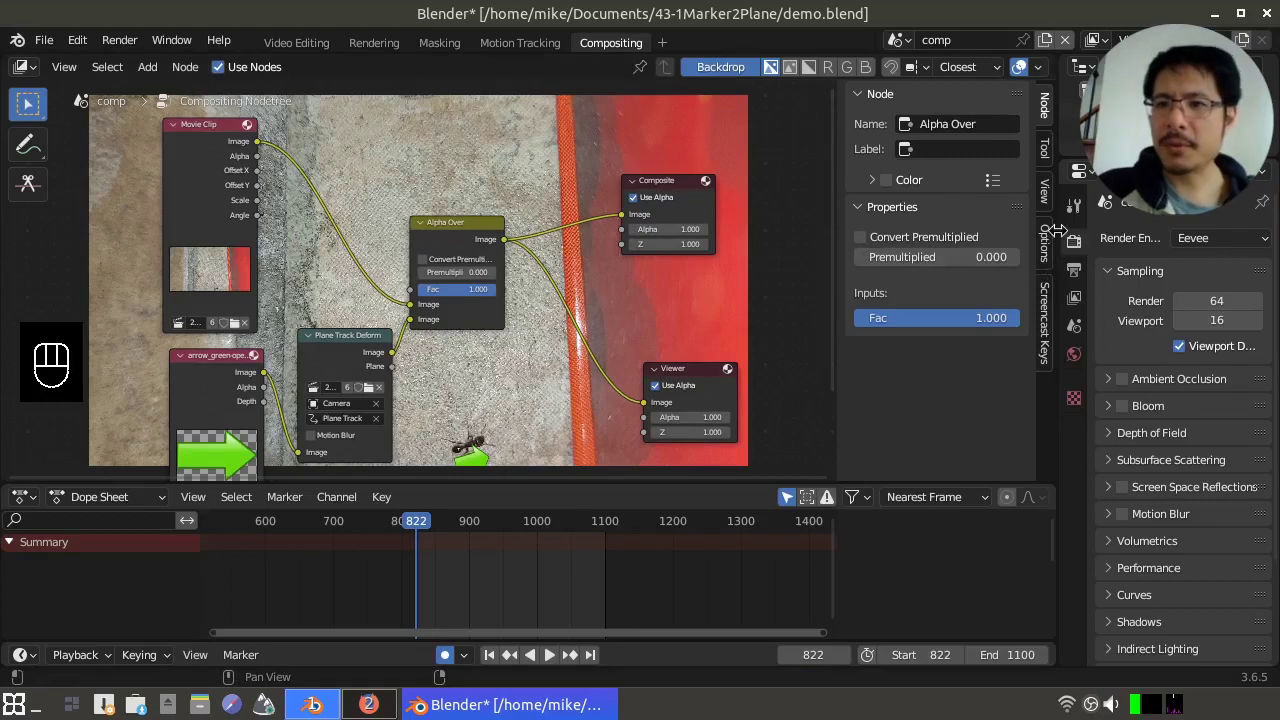
- Widen the properties editor and set the render output path to //demo.mp4
drag(1058, 232, 910, 234)
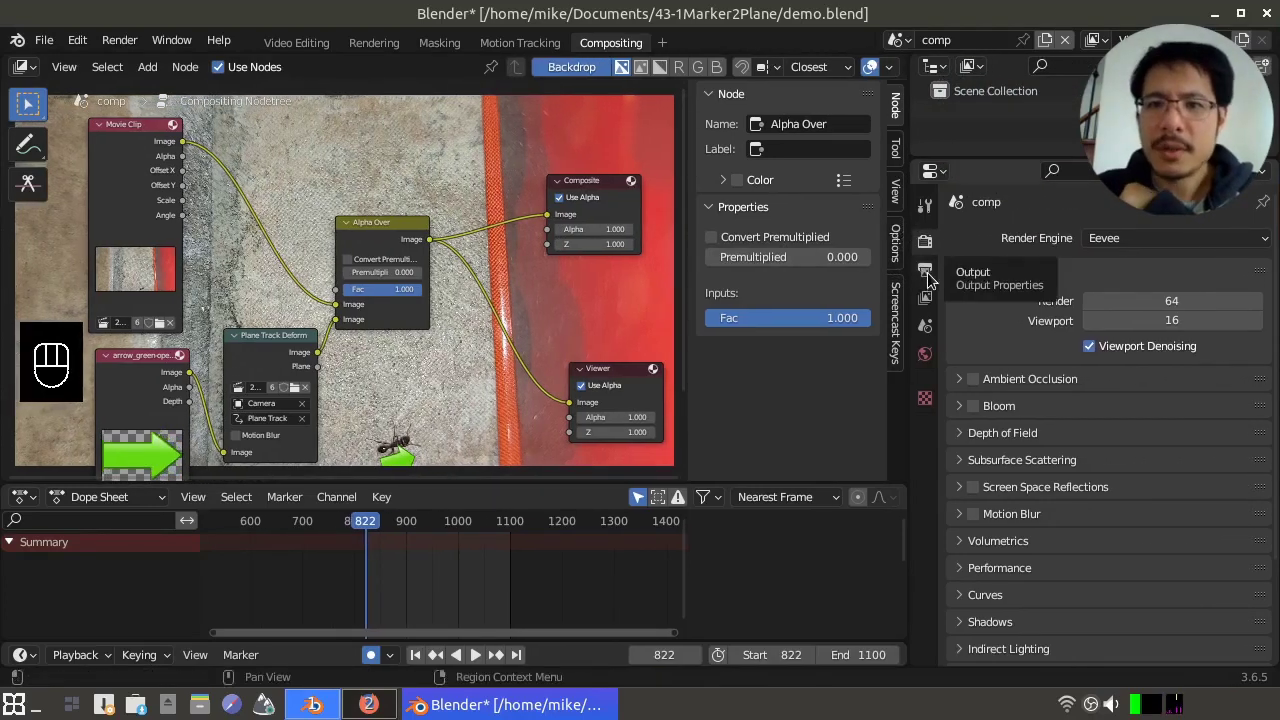
click(926, 272)
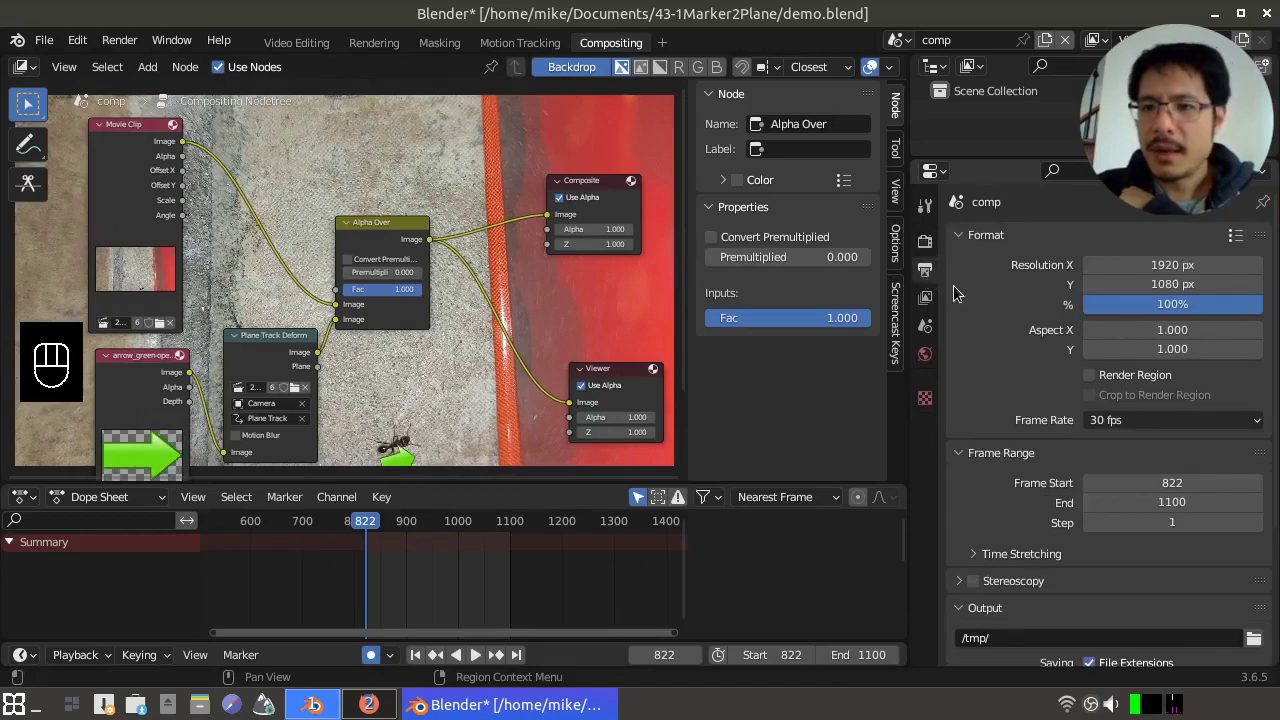
scroll(1039, 393, down, 4)
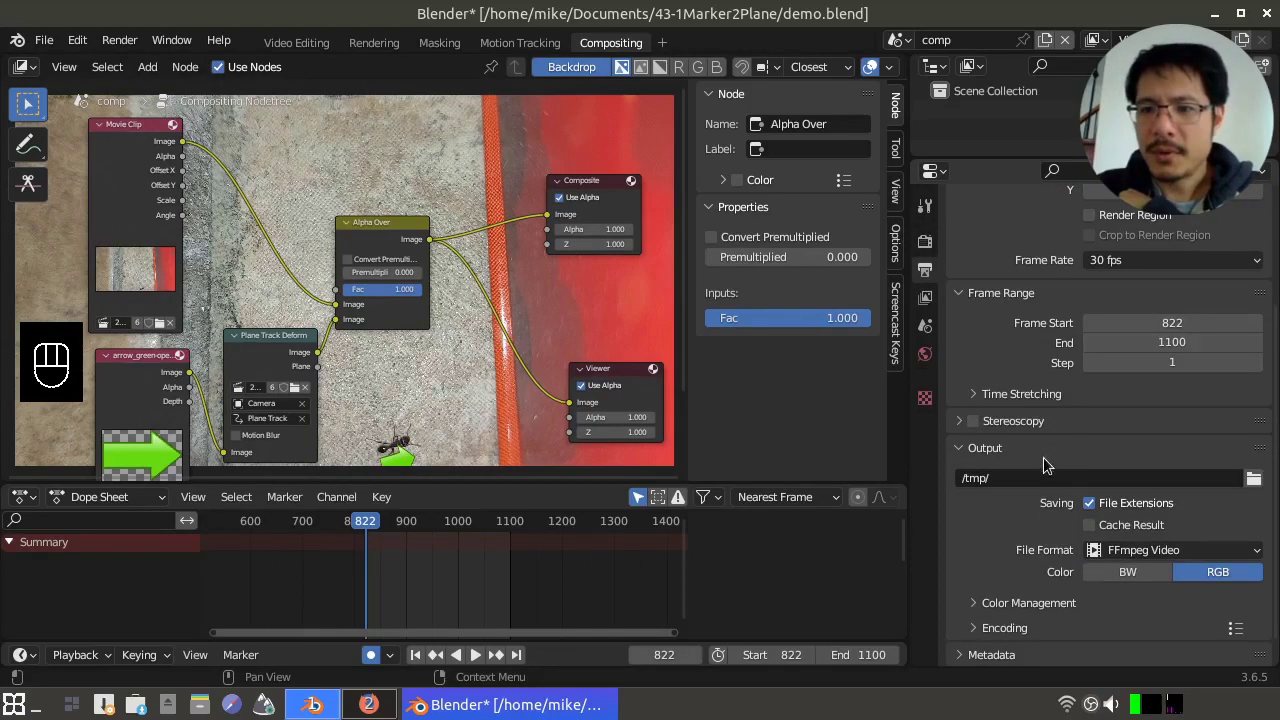
click(1032, 478)
text(//demo)
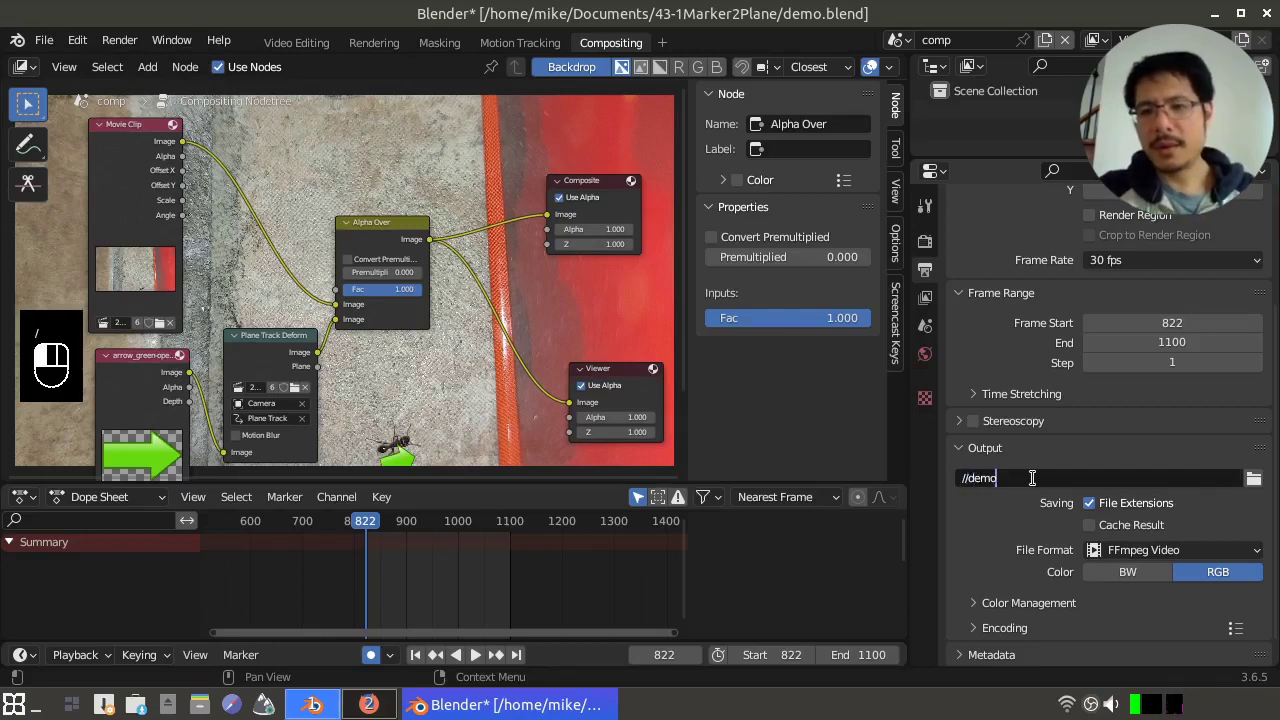
text(.mp4)
key(Return)
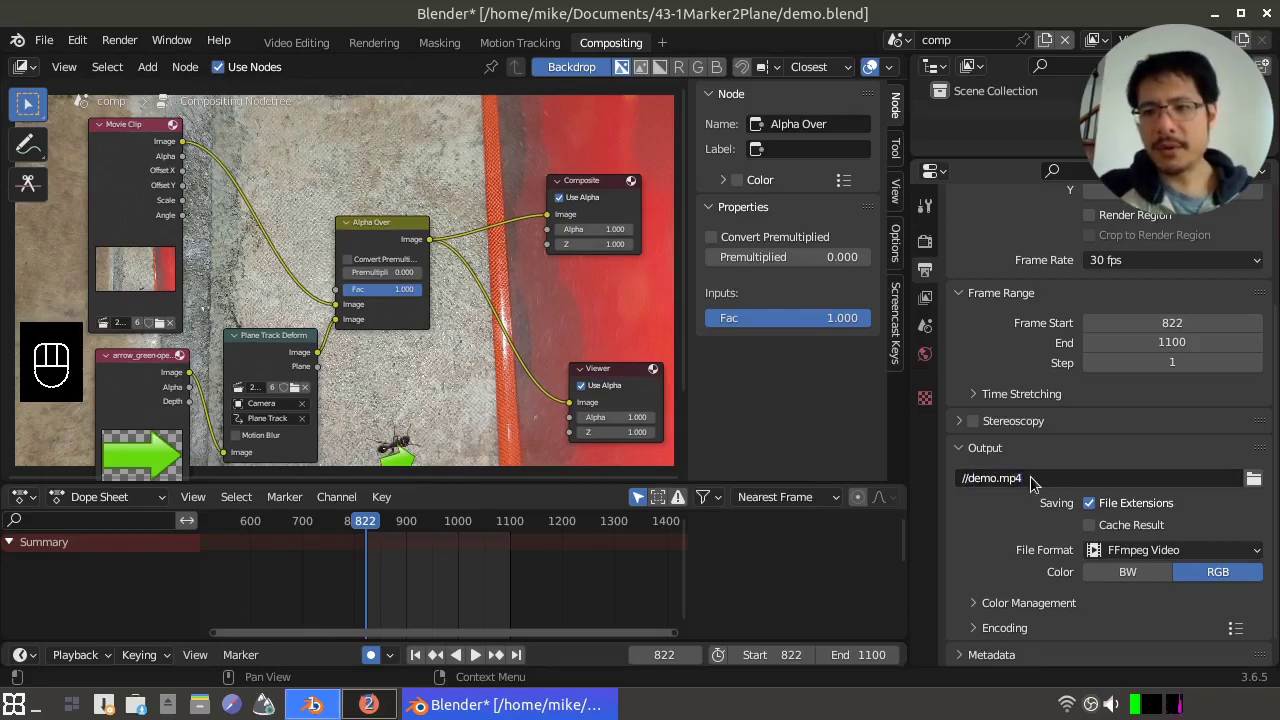
- Apply the H264 in MP4 encoding preset and render the animation
click(1236, 628)
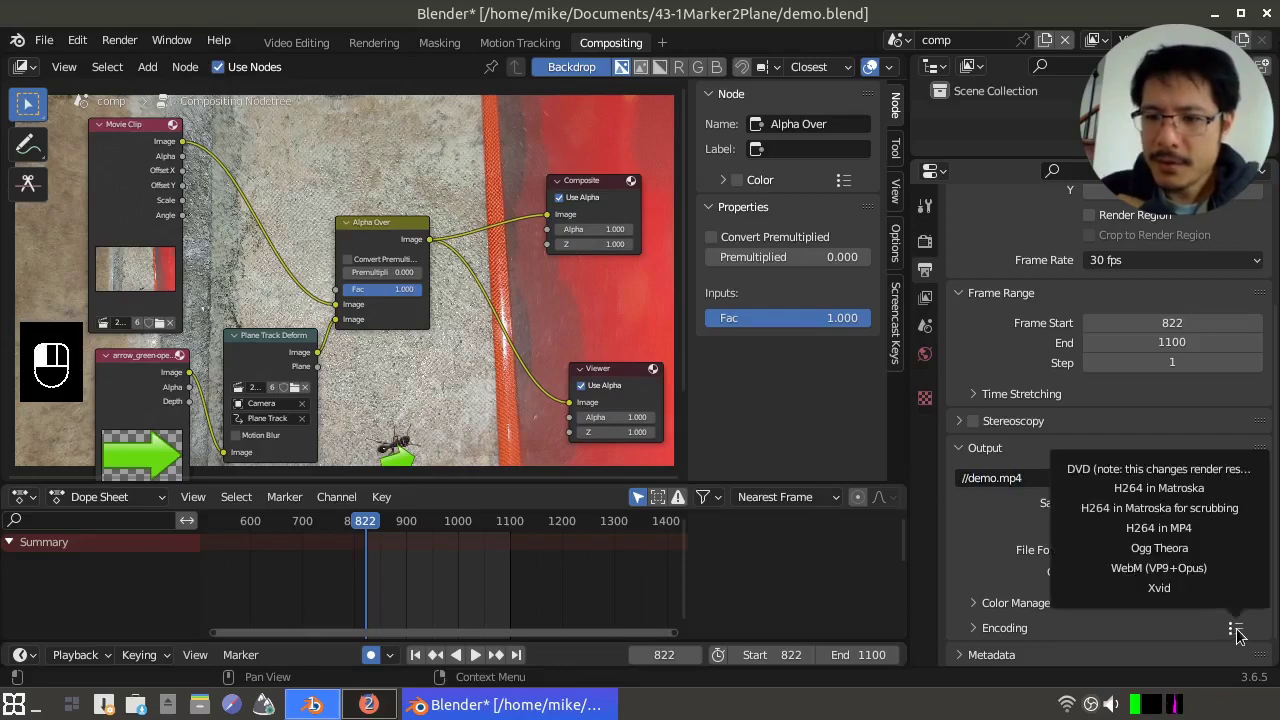
click(1190, 528)
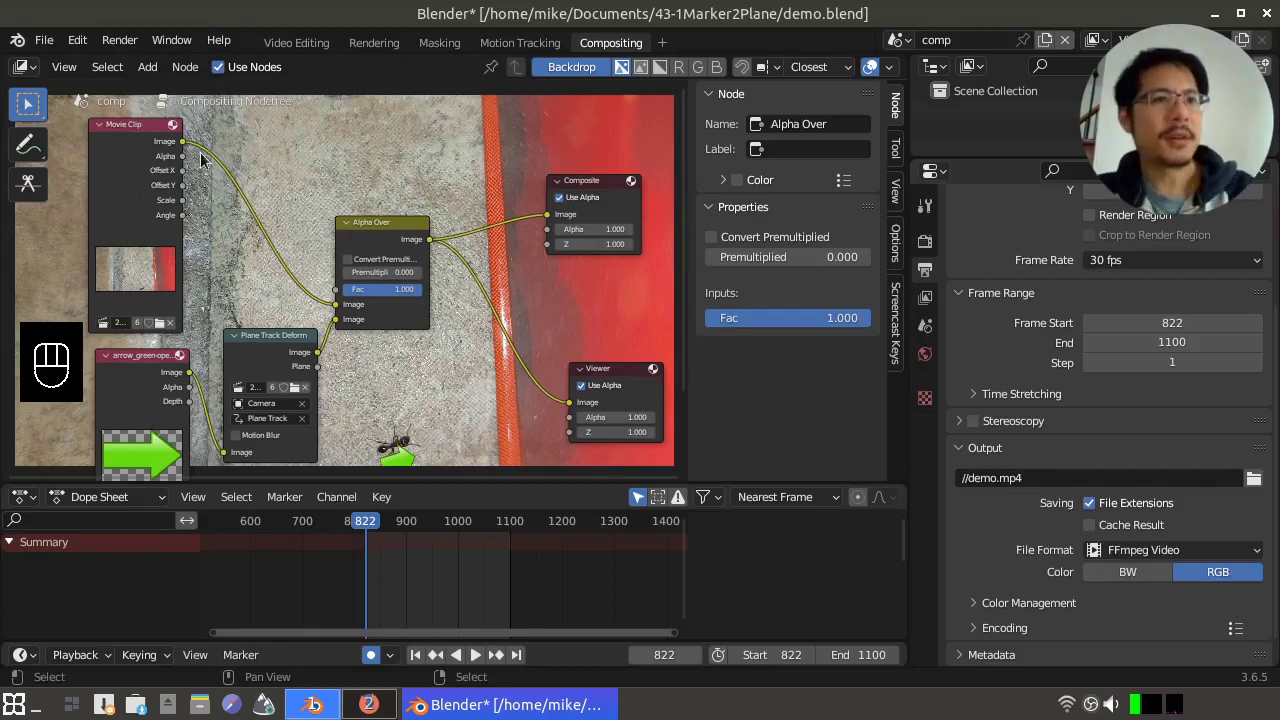
click(122, 41)
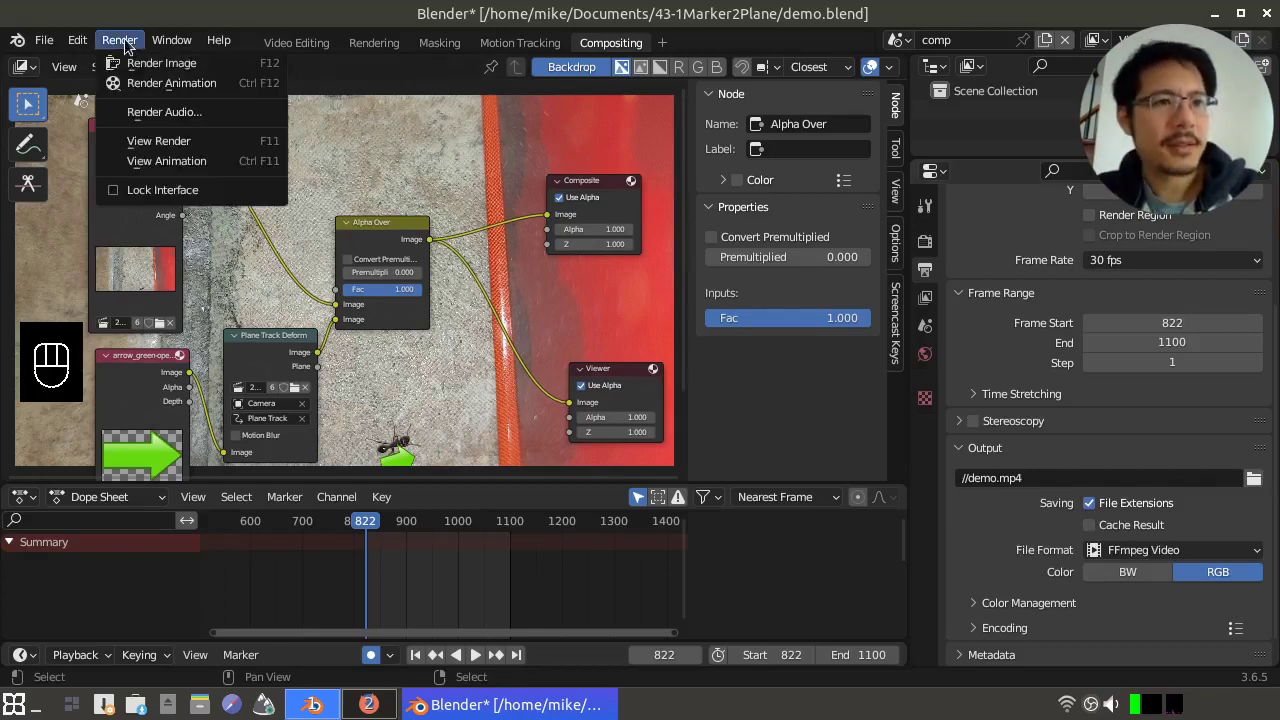
click(173, 84)
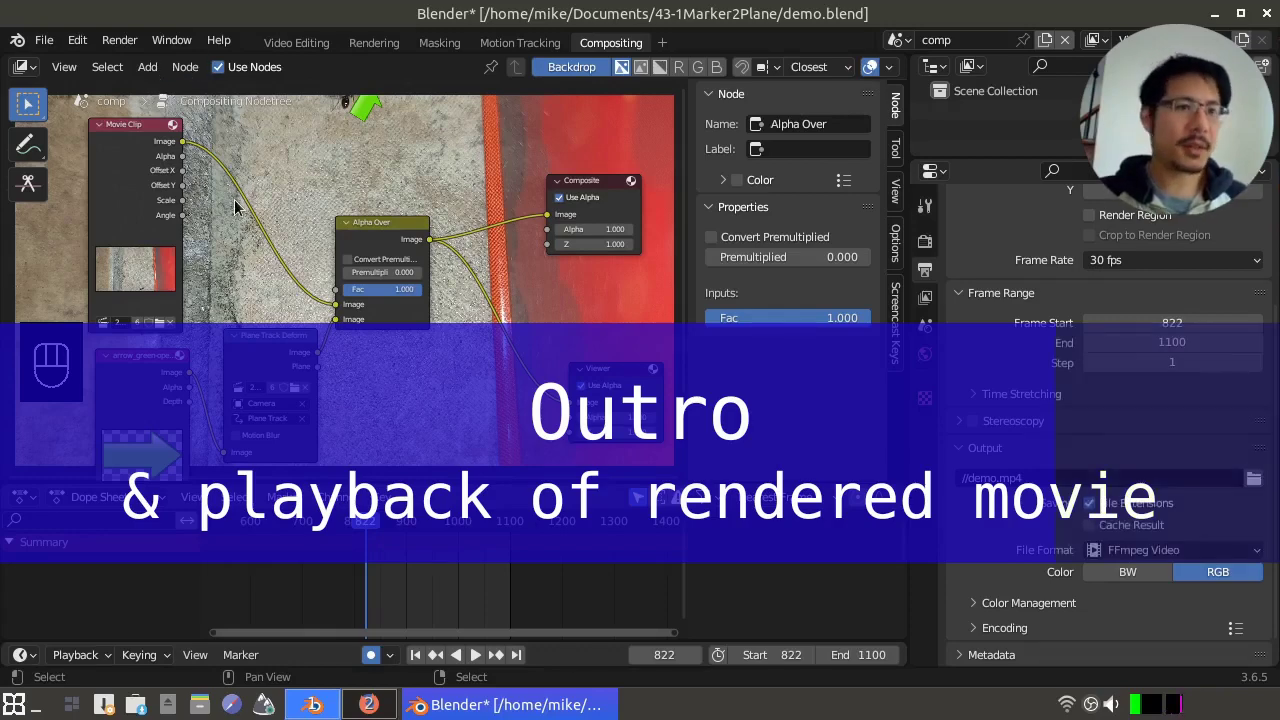
- Switch to the file manager, play the rendered demo.mp4 from the 43-1Marker2Plane folder, and return to Blender
click(201, 705)
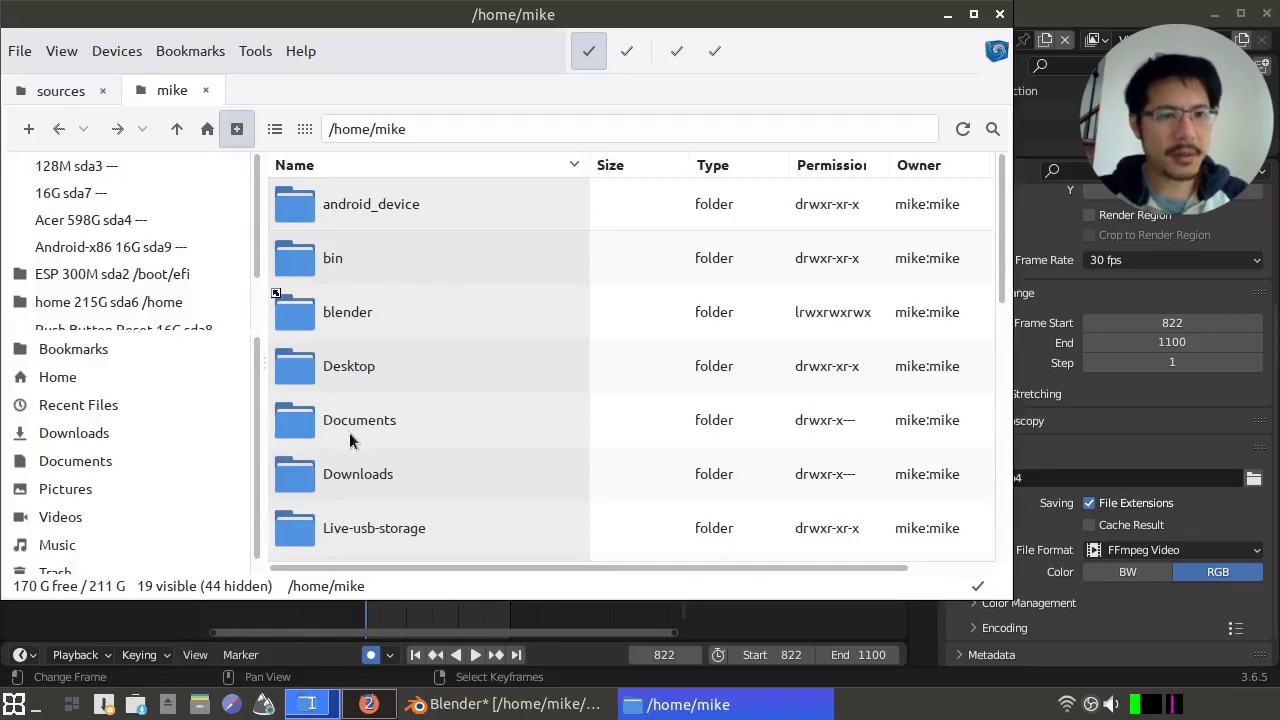
click(347, 475)
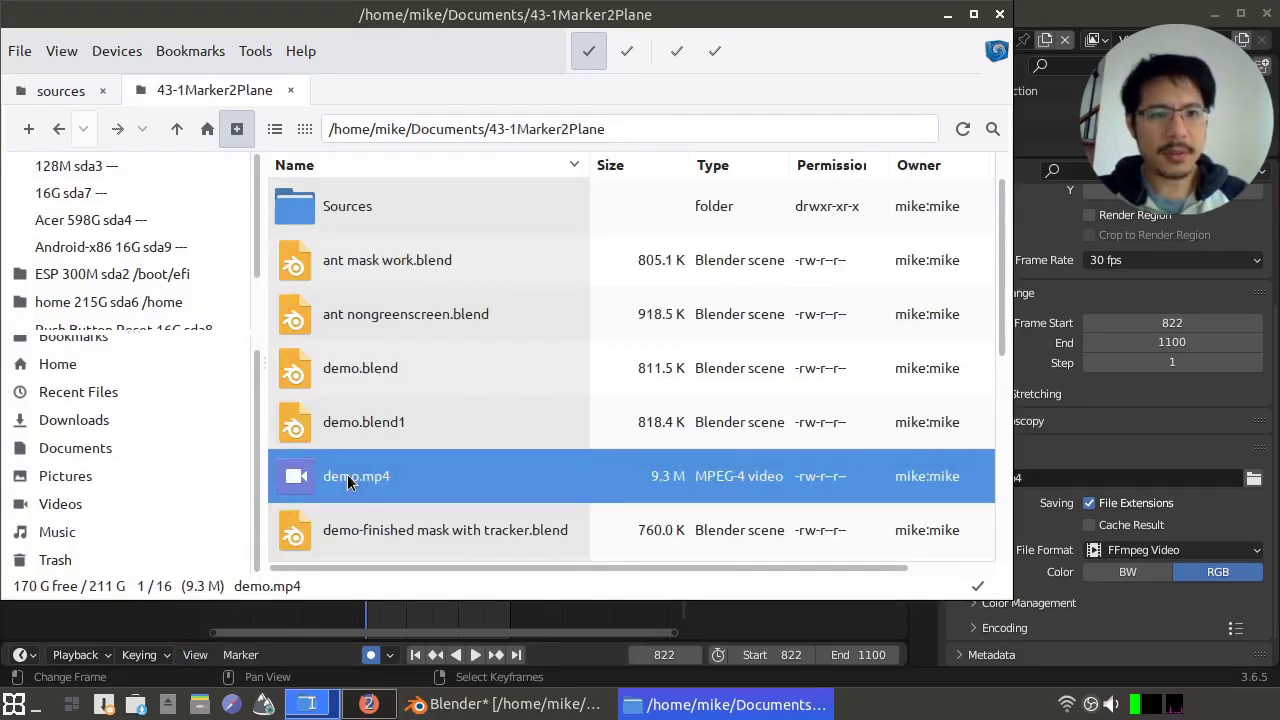
double_click(347, 476)
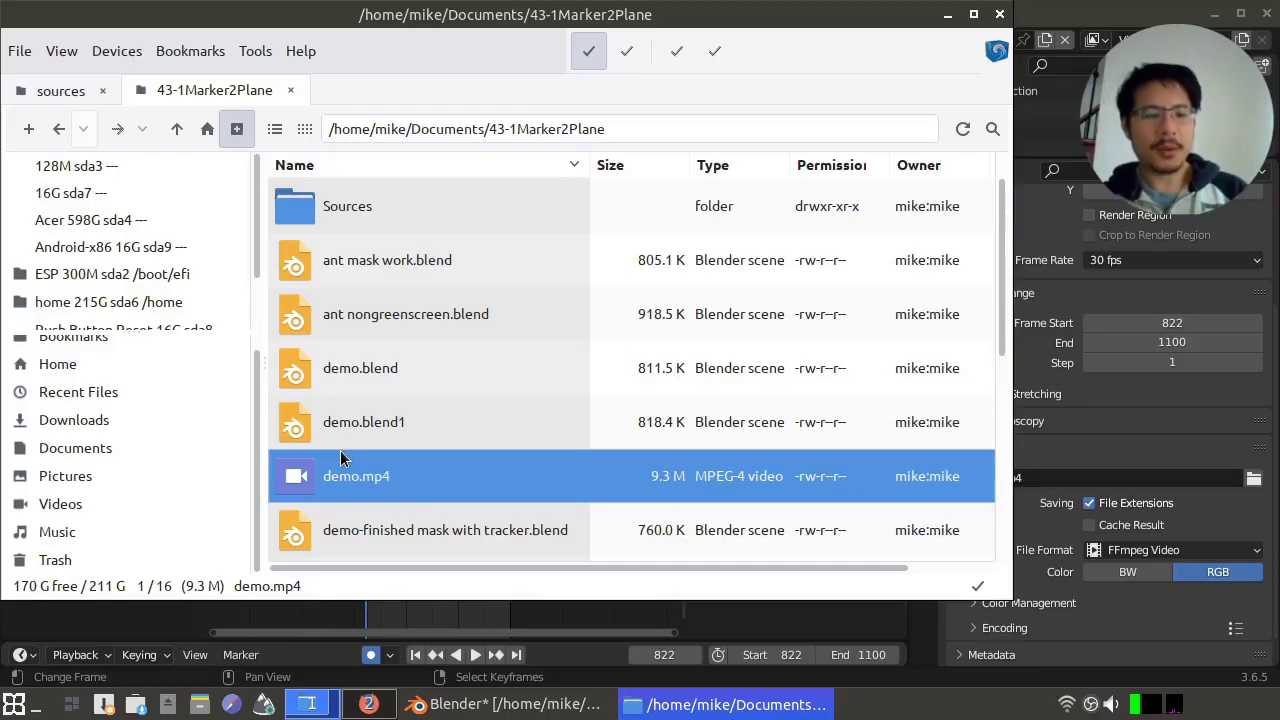
key(alt+Tab)
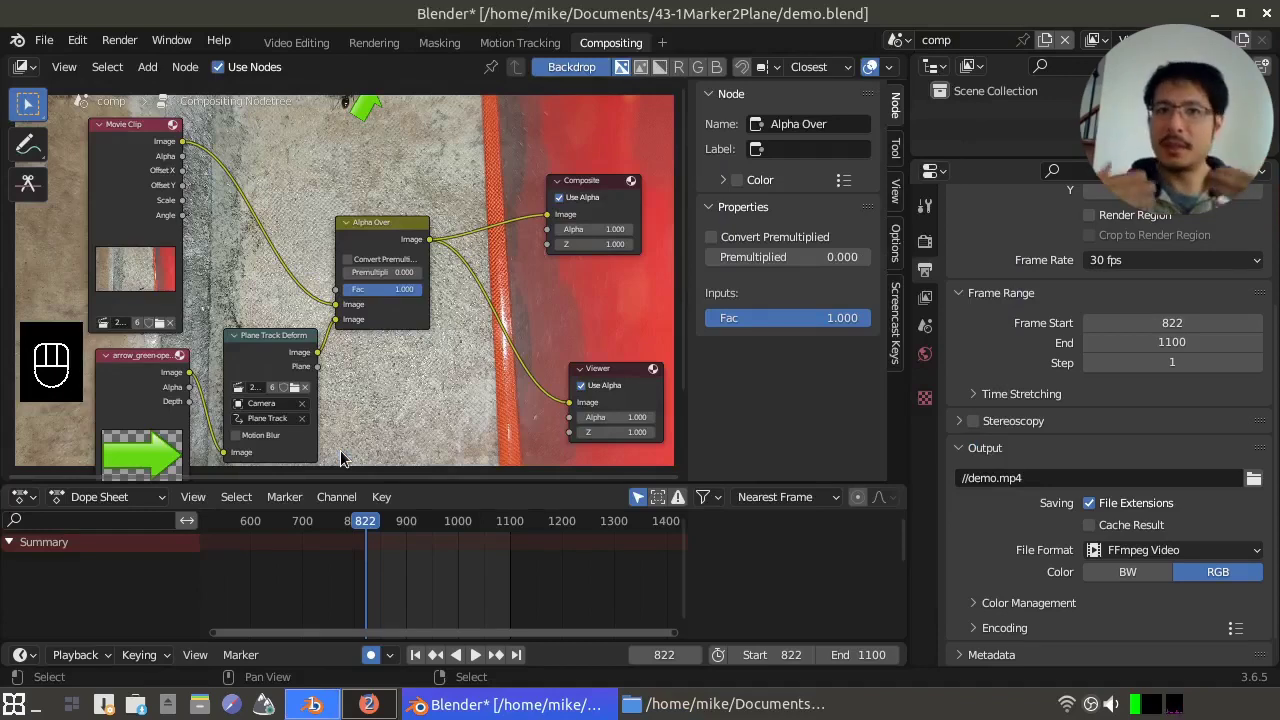